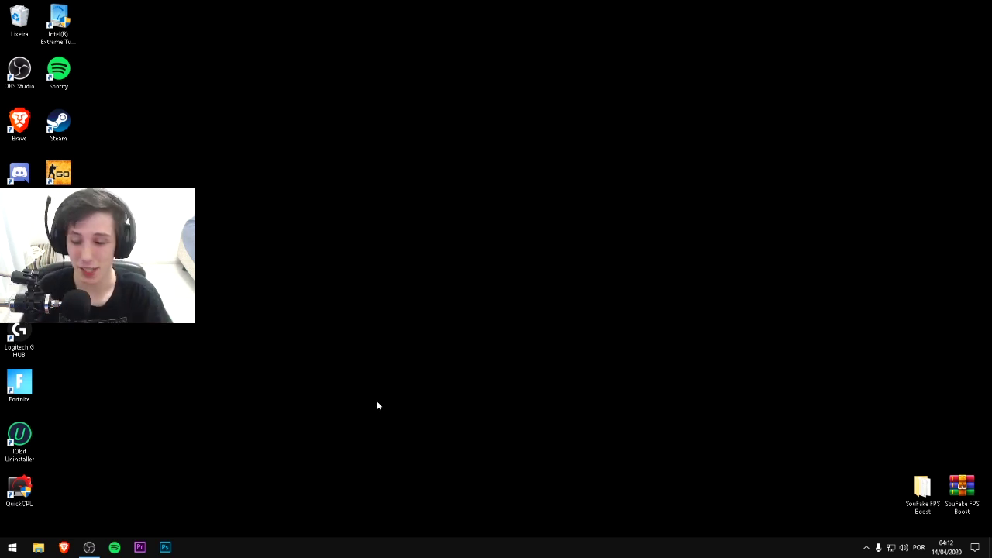
# Switch to the Brave browser and open the Twitter profile at twitter.com/soufakepdc
pyautogui.click(64, 547)
pyautogui.write('twit')
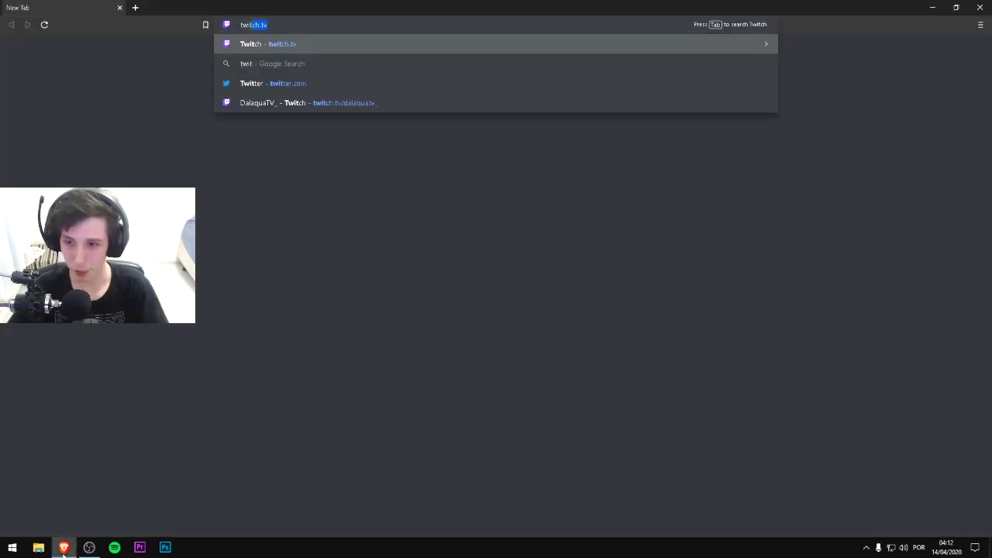
pyautogui.write('ter.com/soufakep')
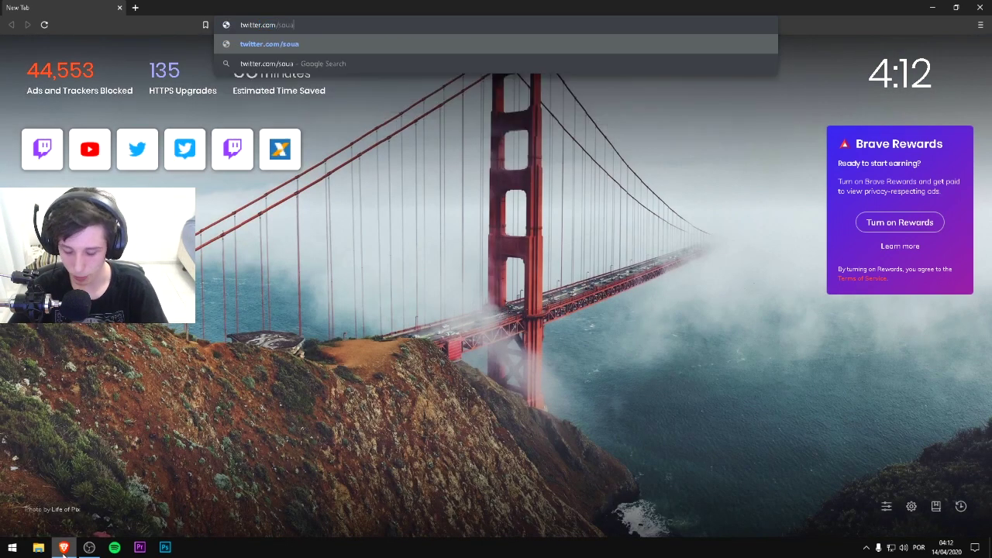
pyautogui.write('dc')
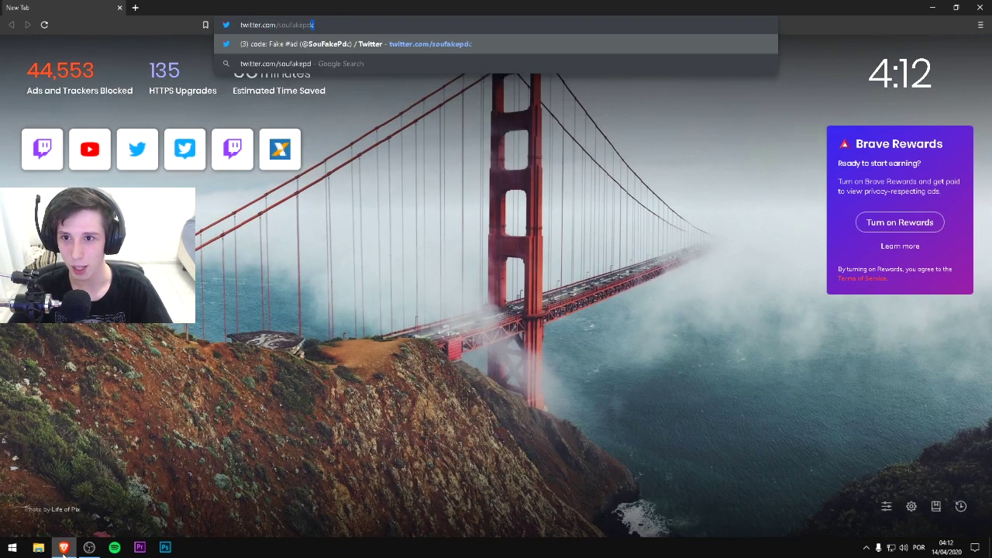
pyautogui.press('Return')
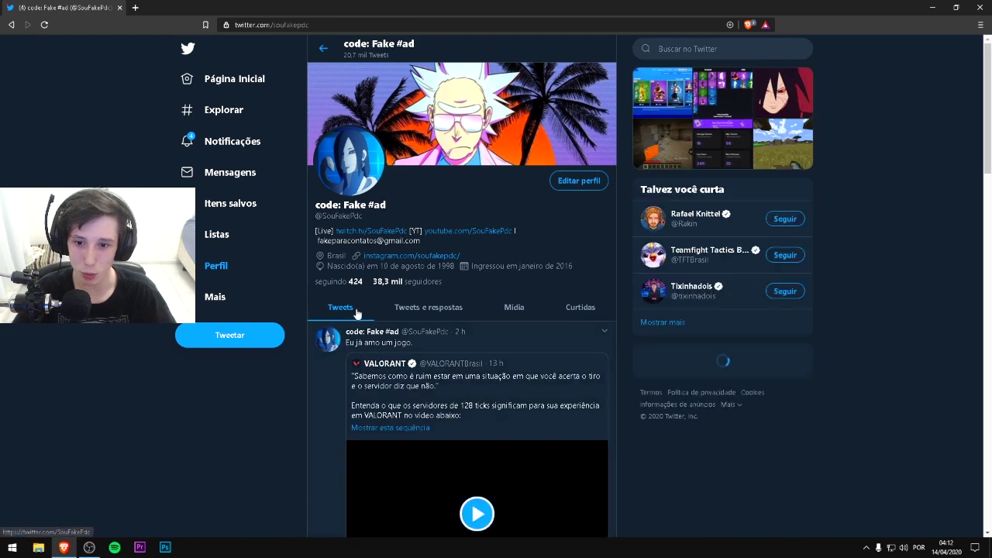
# Look over the Twitch channel linked in the profile and the profile's recent tweets, closing both pages when done
pyautogui.click(375, 232)
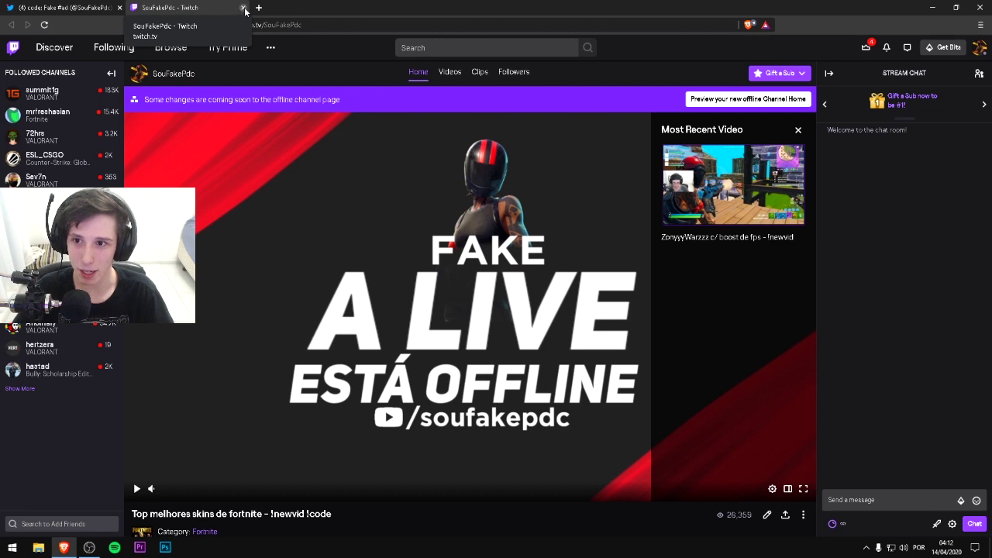
pyautogui.click(244, 9)
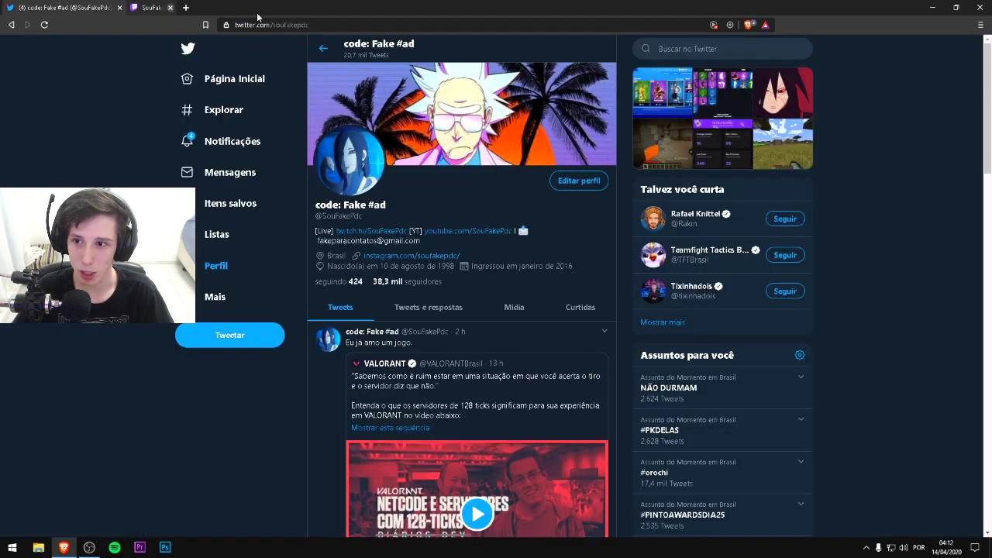
pyautogui.scroll(-3, 408, 205)
pyautogui.scroll(-1, 408, 205)
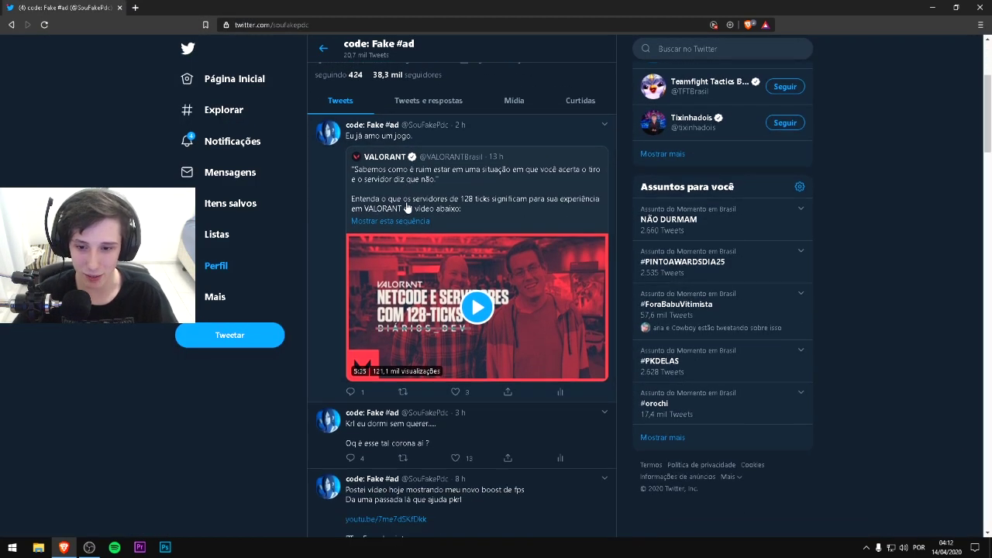
pyautogui.scroll(3, 423, 232)
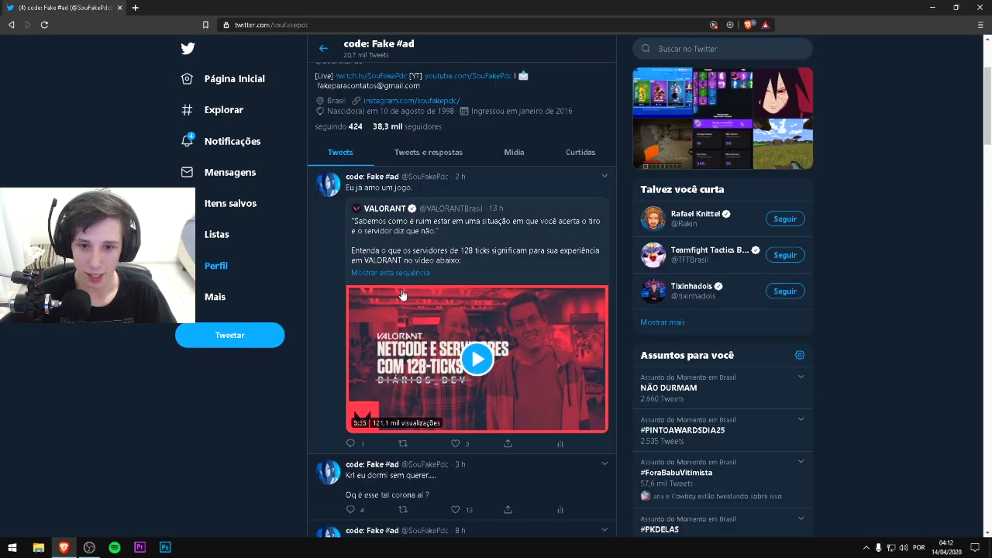
pyautogui.scroll(-4, 504, 302)
pyautogui.scroll(4, 504, 303)
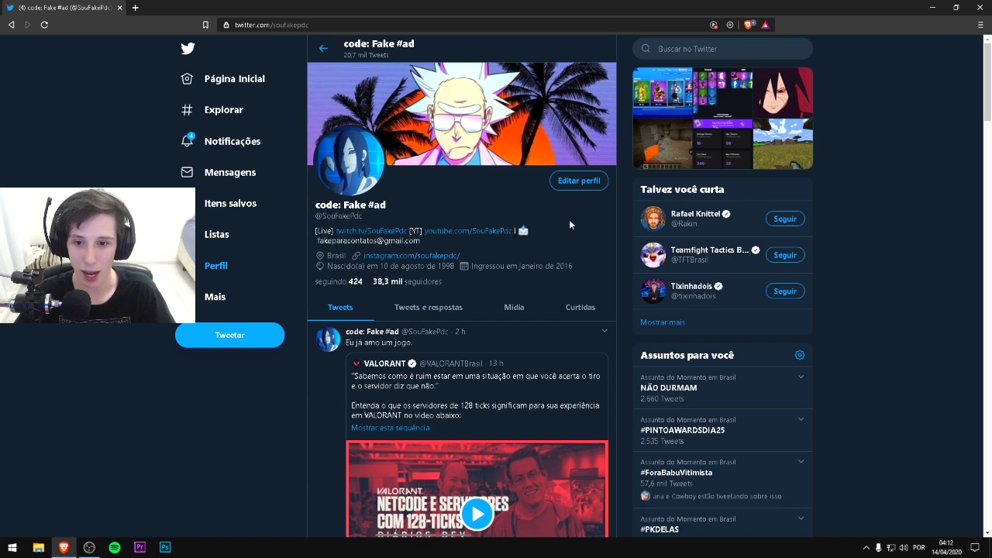
pyautogui.click(119, 8)
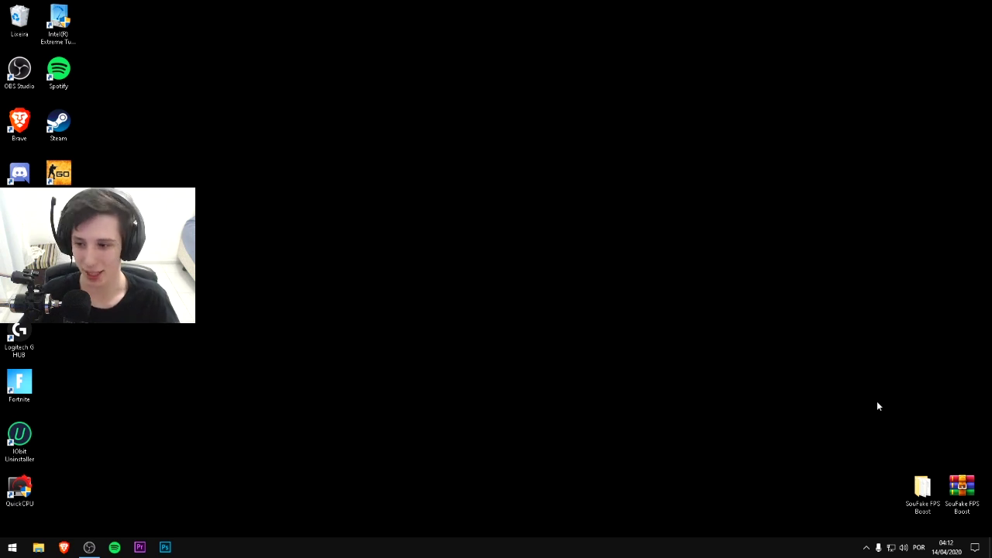
# Open the SouFake FPS Boost folder from the desktop and look over the files it contains
pyautogui.click(962, 448)
pyautogui.press('F2')
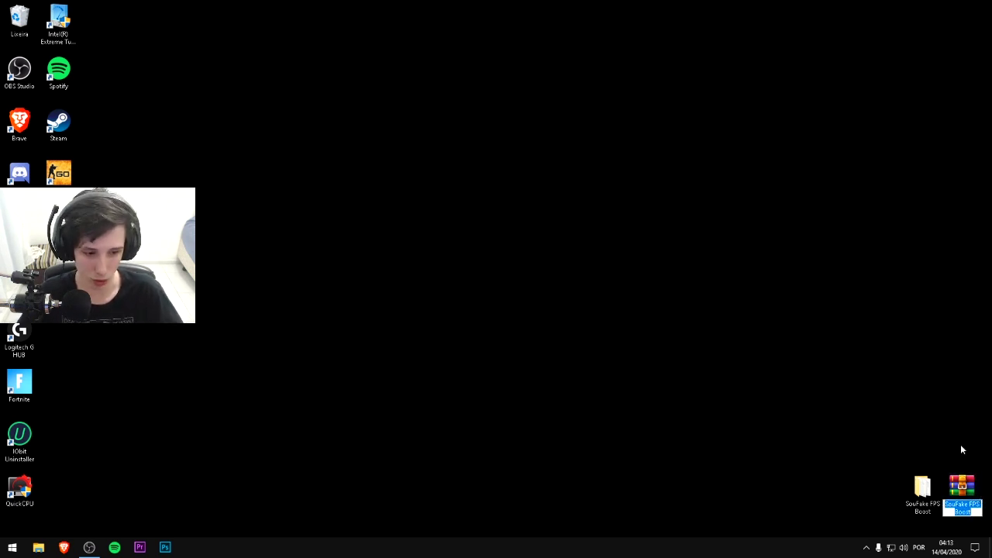
pyautogui.click(963, 488)
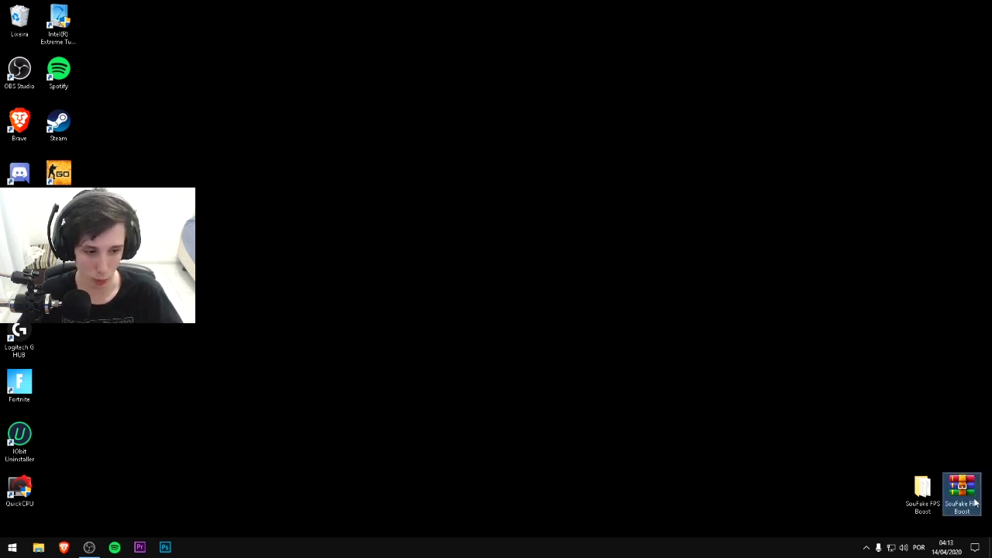
pyautogui.doubleClick(934, 498)
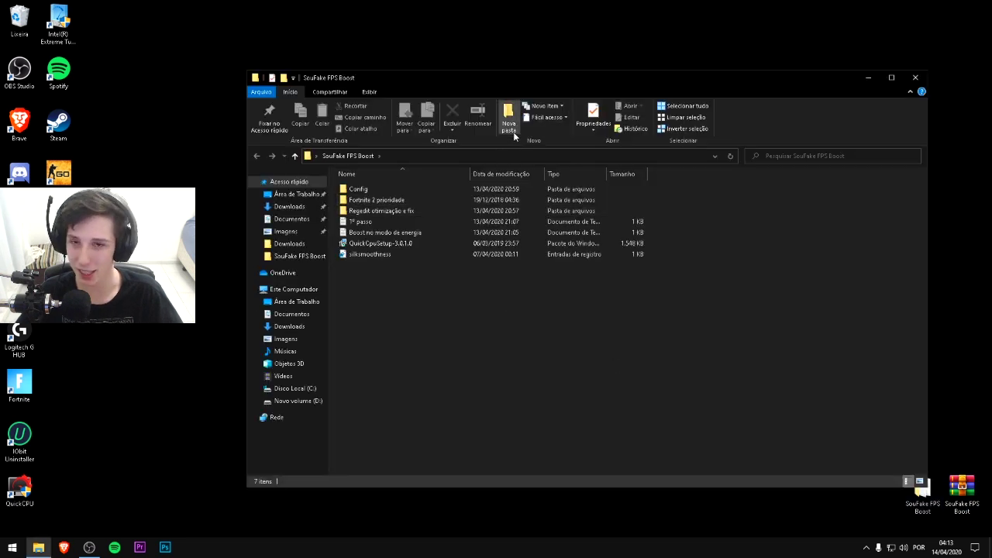
pyautogui.moveTo(725, 280); pyautogui.dragTo(430, 162)
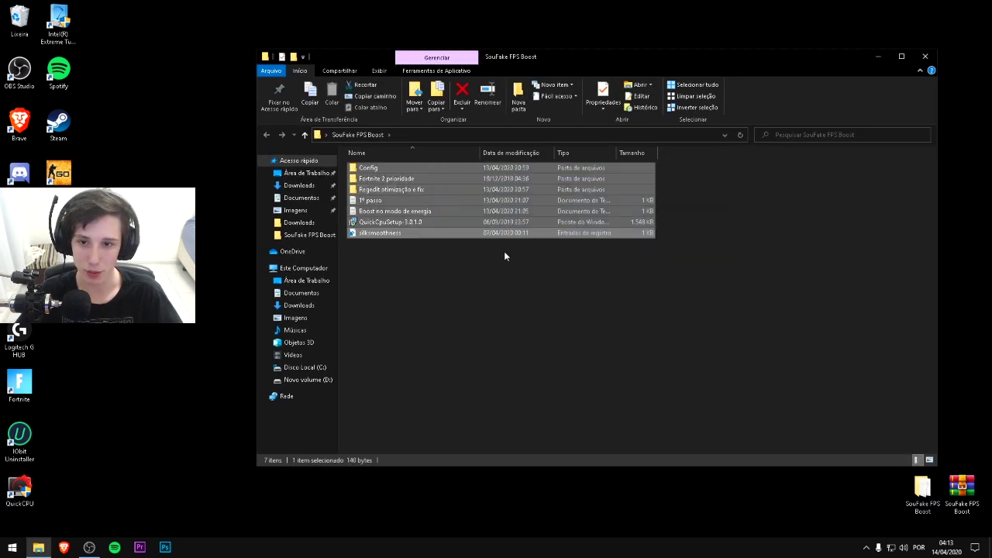
pyautogui.moveTo(632, 266); pyautogui.dragTo(427, 162)
pyautogui.click(559, 267)
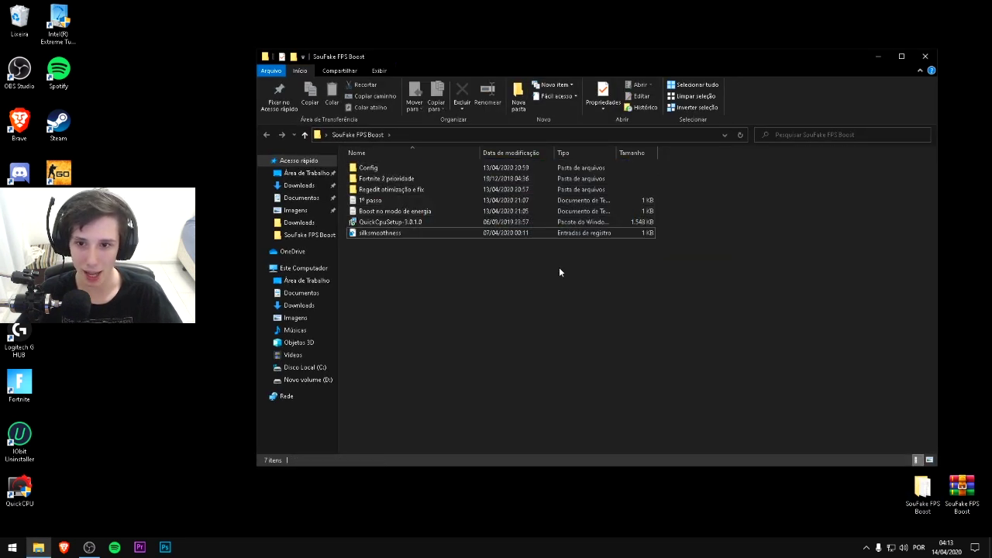
pyautogui.moveTo(560, 272); pyautogui.dragTo(432, 224)
# Copy the YouTube link from the 1º passo text file and close the file
pyautogui.doubleClick(409, 199)
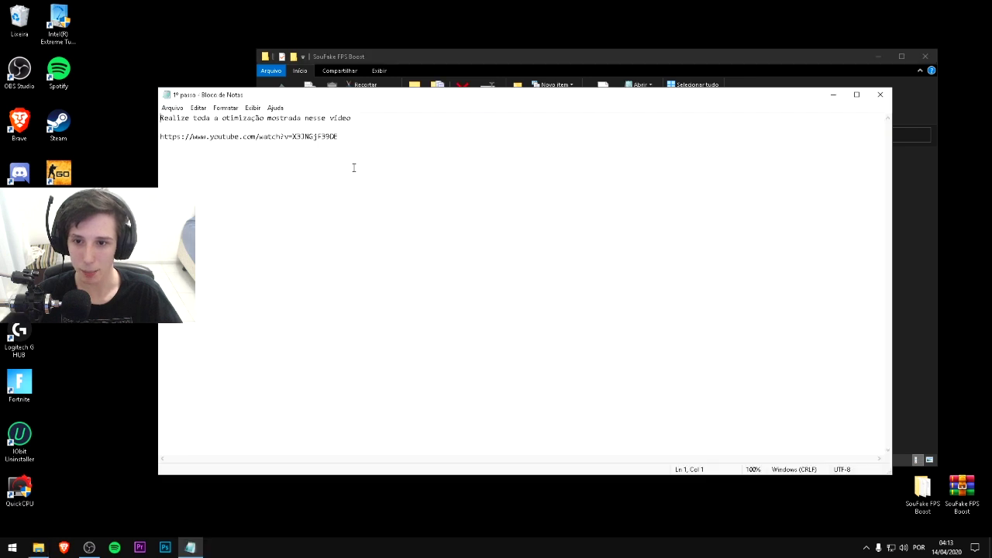
pyautogui.moveTo(339, 137); pyautogui.dragTo(150, 142)
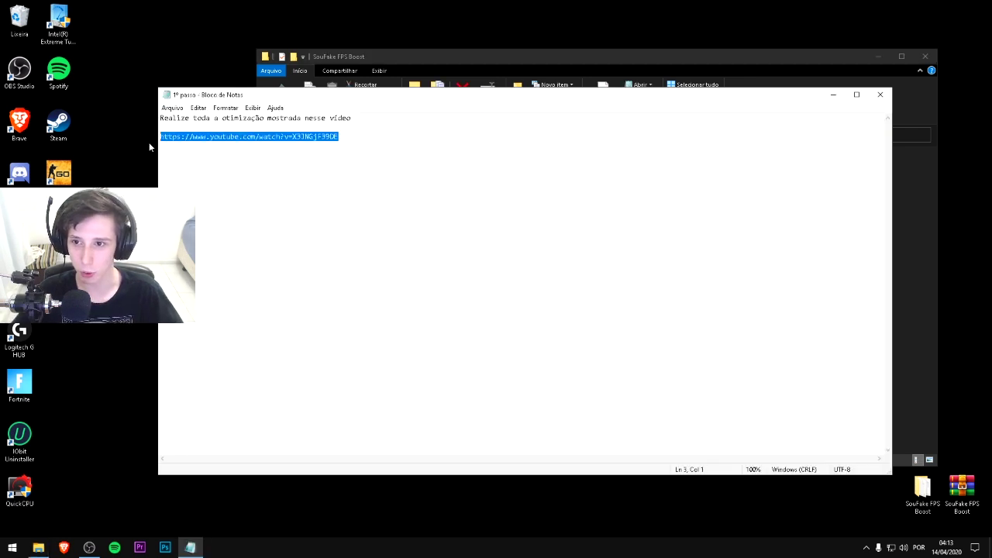
pyautogui.click(879, 95)
pyautogui.doubleClick(396, 202)
pyautogui.click(371, 156)
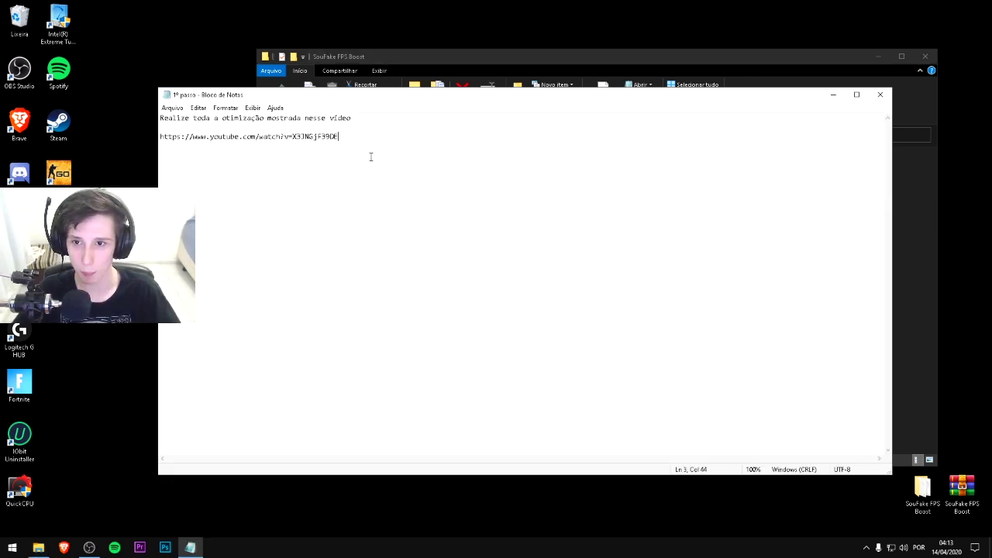
pyautogui.hotkey('shift', 'Home')
pyautogui.hotkey('ctrl', 'c')
pyautogui.click(881, 94)
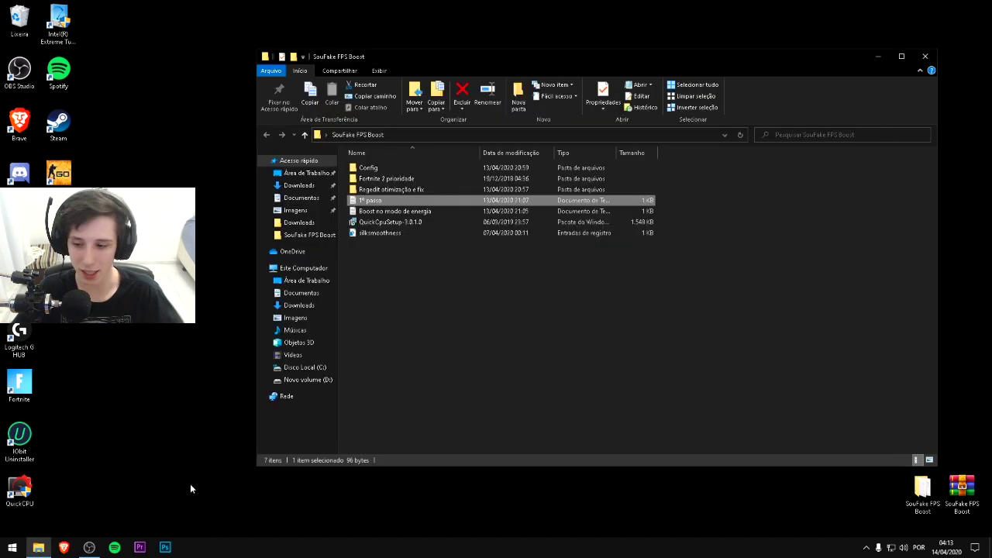
# Switch to the Brave browser, open the copied YouTube link and pause the video
pyautogui.click(64, 548)
pyautogui.hotkey('ctrl', 'v')
pyautogui.press('Return')
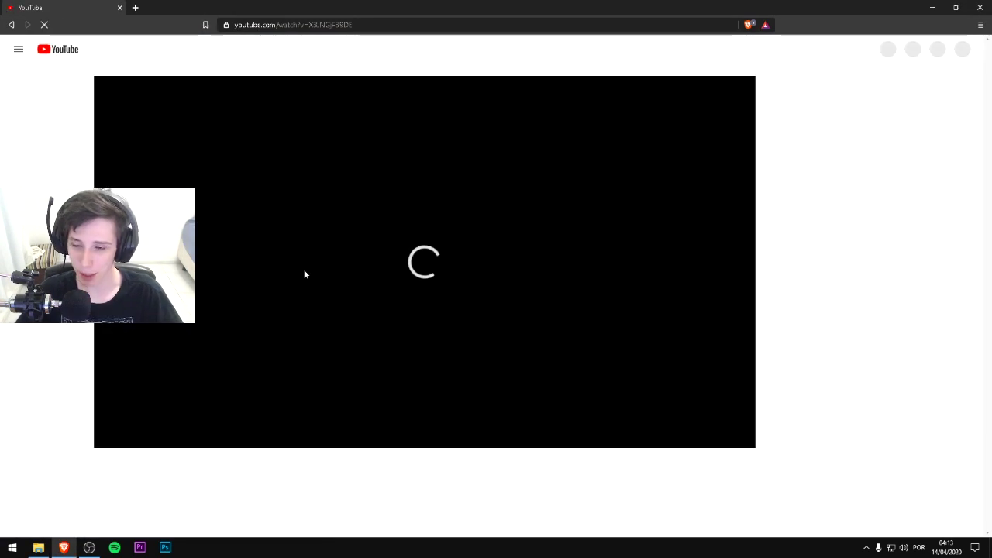
pyautogui.click(304, 270)
# Skip through the video from 2:52 to 8:21, examining the Windows 10 settings it demonstrates
pyautogui.click(217, 430)
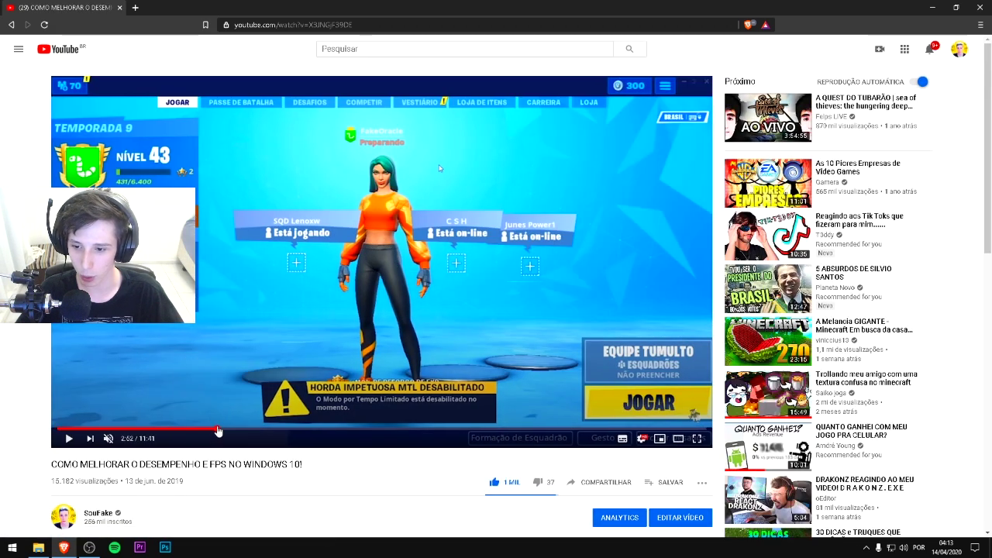
pyautogui.click(218, 431)
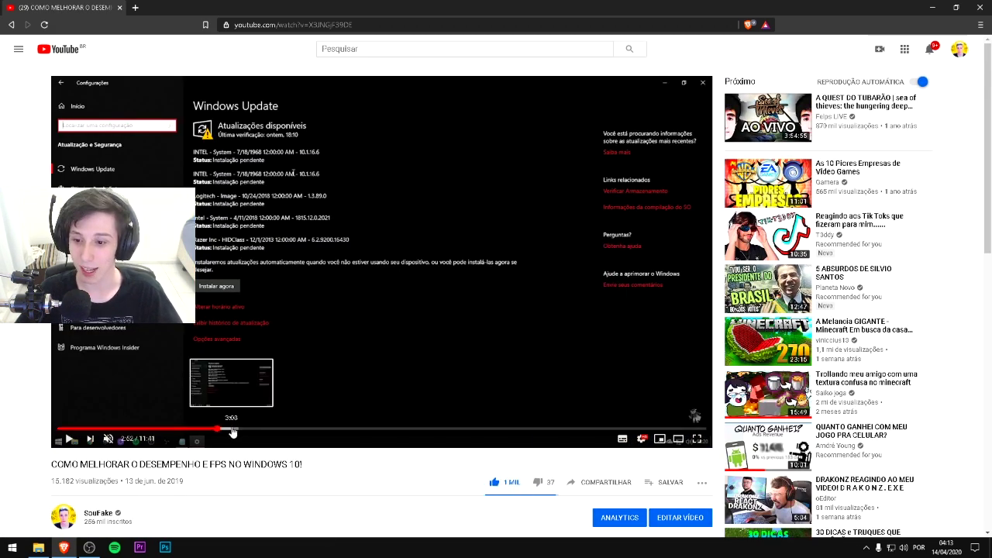
pyautogui.click(232, 429)
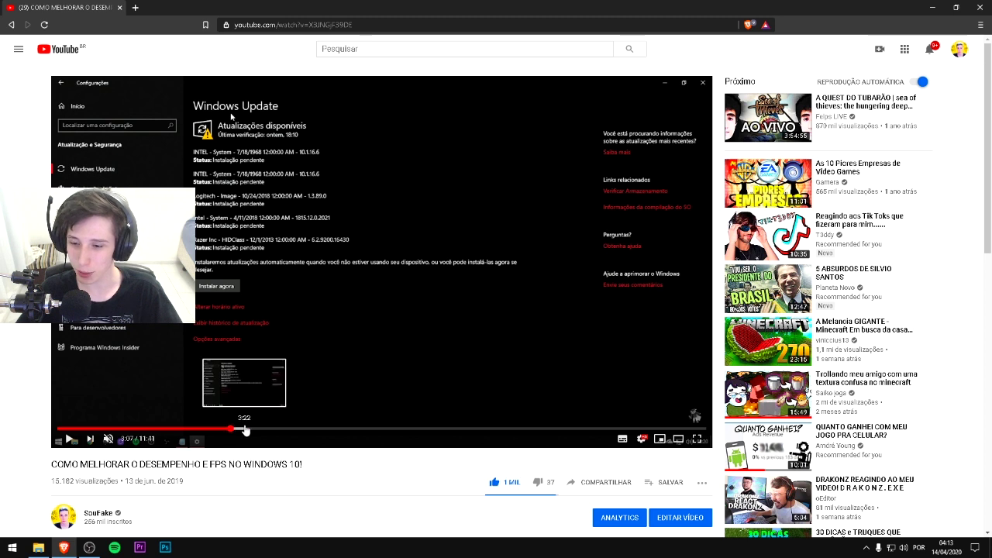
pyautogui.click(244, 429)
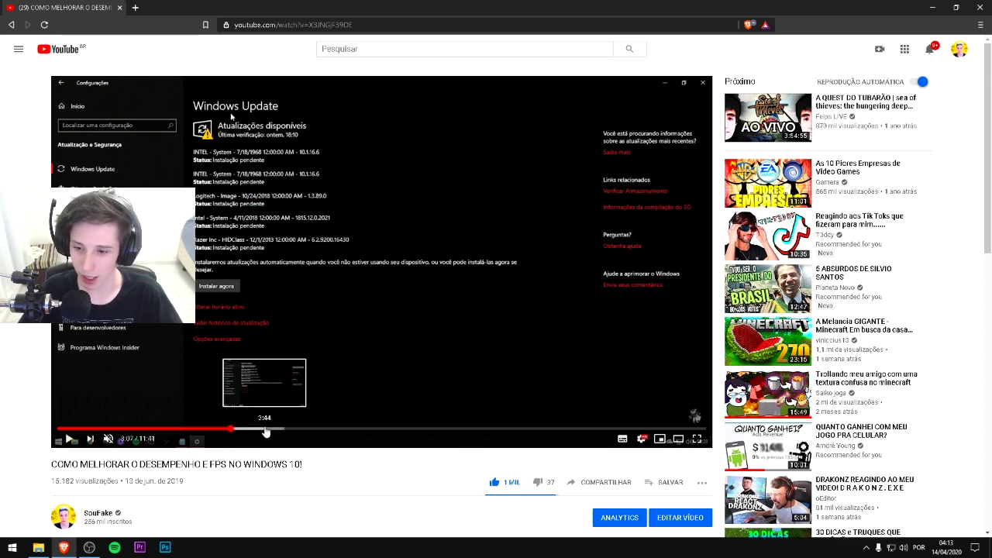
pyautogui.click(279, 432)
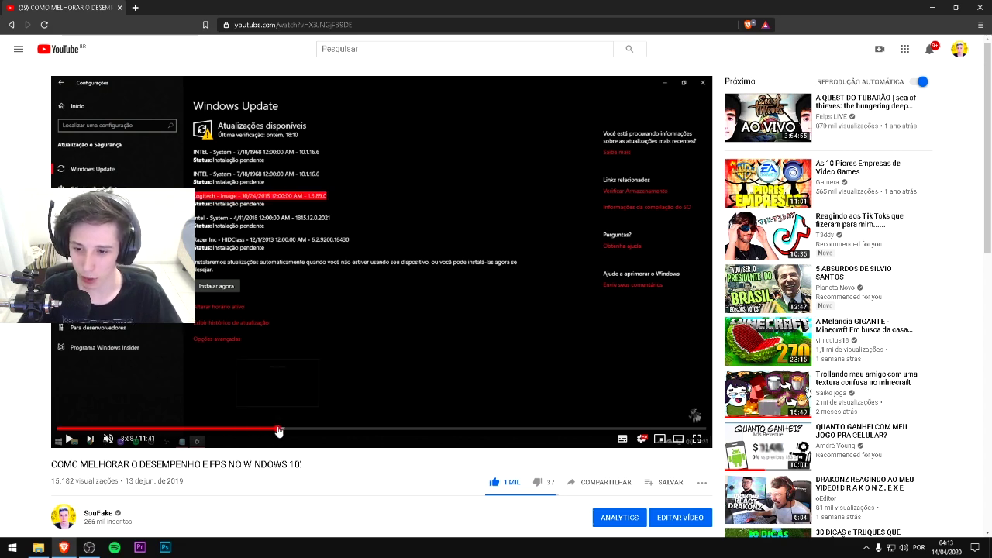
pyautogui.click(287, 432)
pyautogui.click(301, 432)
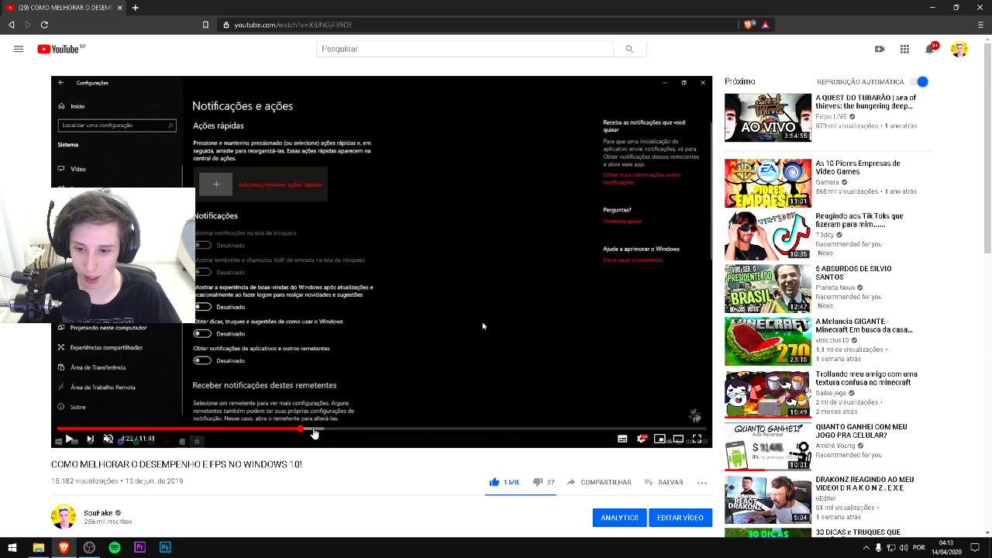
pyautogui.click(312, 431)
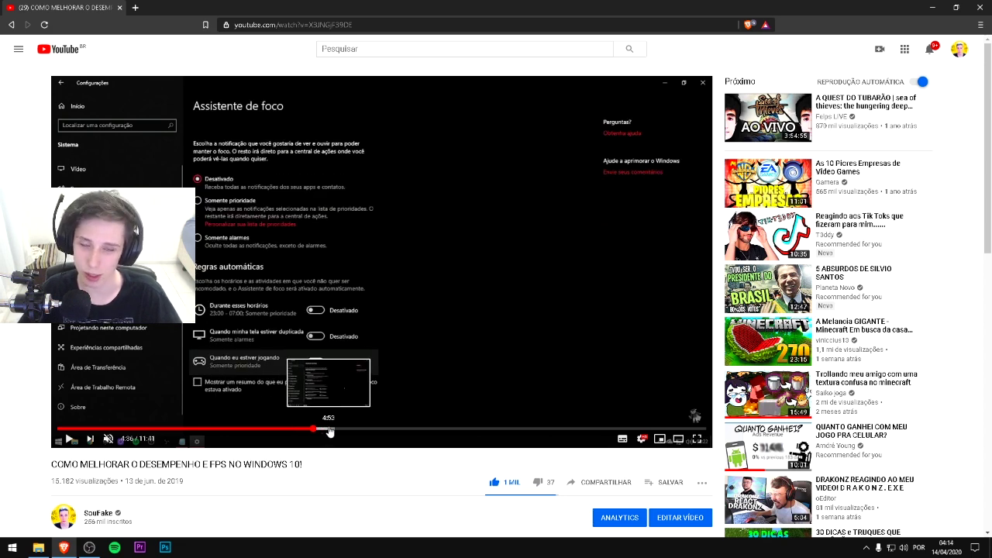
pyautogui.click(332, 432)
pyautogui.click(343, 432)
pyautogui.click(358, 432)
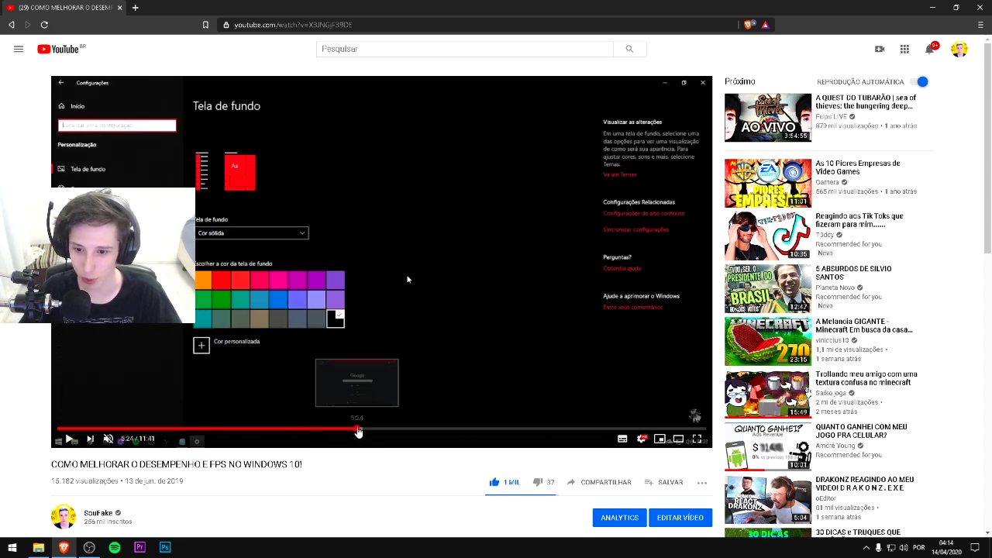
pyautogui.click(370, 432)
pyautogui.click(393, 432)
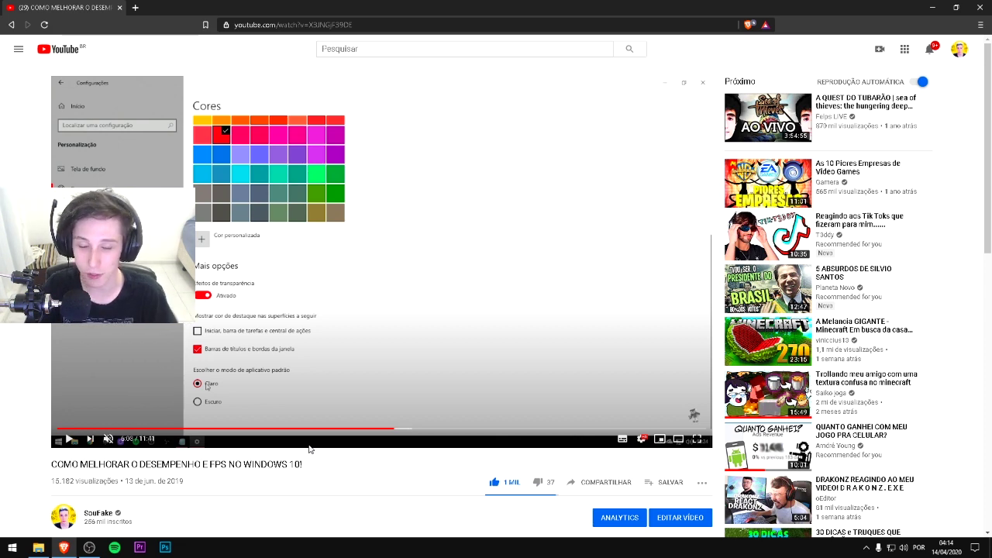
pyautogui.click(426, 432)
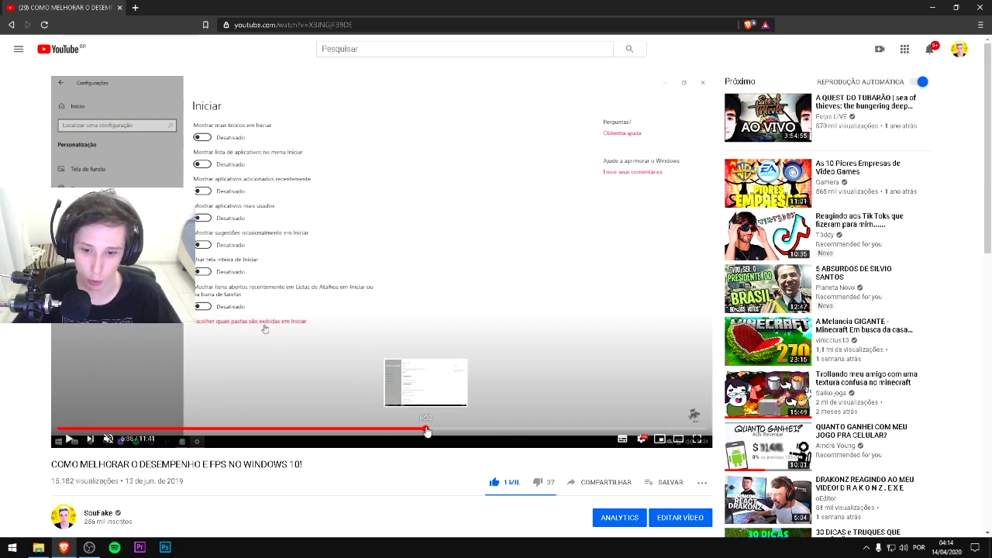
pyautogui.click(473, 432)
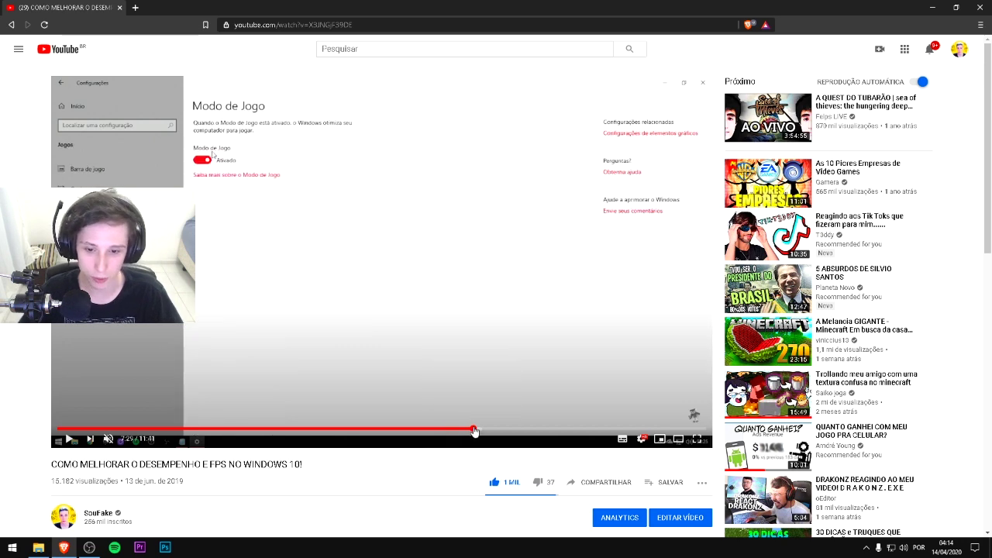
pyautogui.click(500, 432)
pyautogui.click(523, 432)
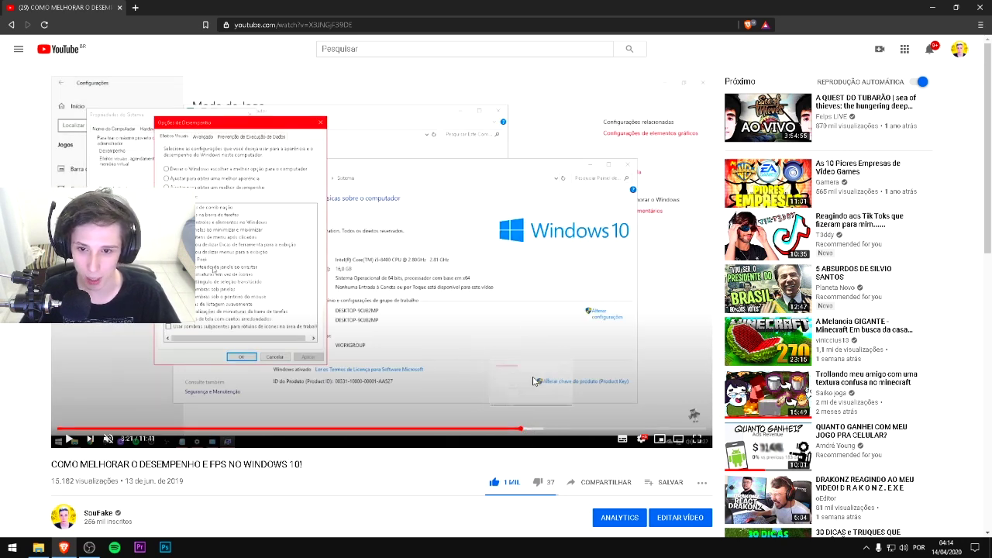
# Search the web for "best windows for gaming", accepting the corrected spelling of the query
pyautogui.click(285, 25)
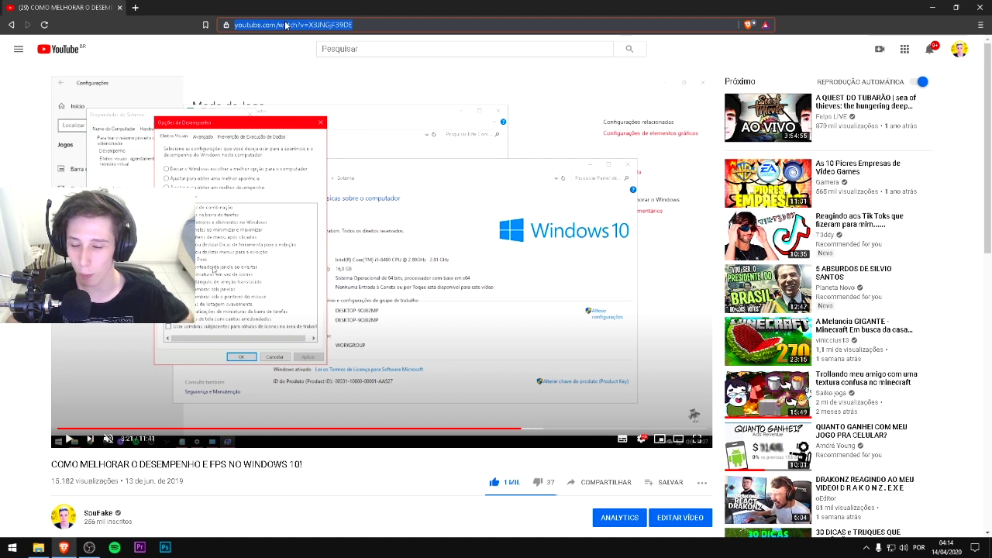
pyautogui.press('BackSpace')
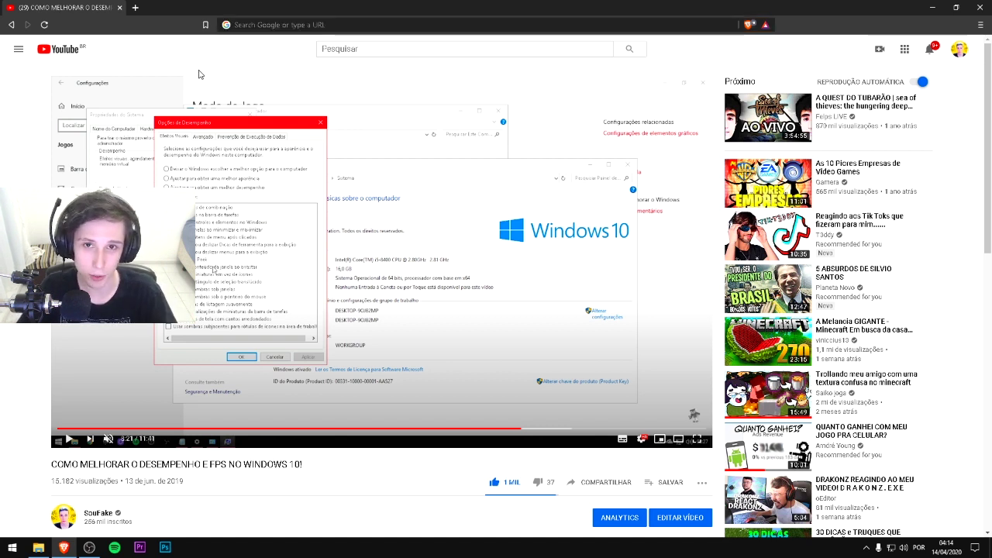
pyautogui.click(258, 25)
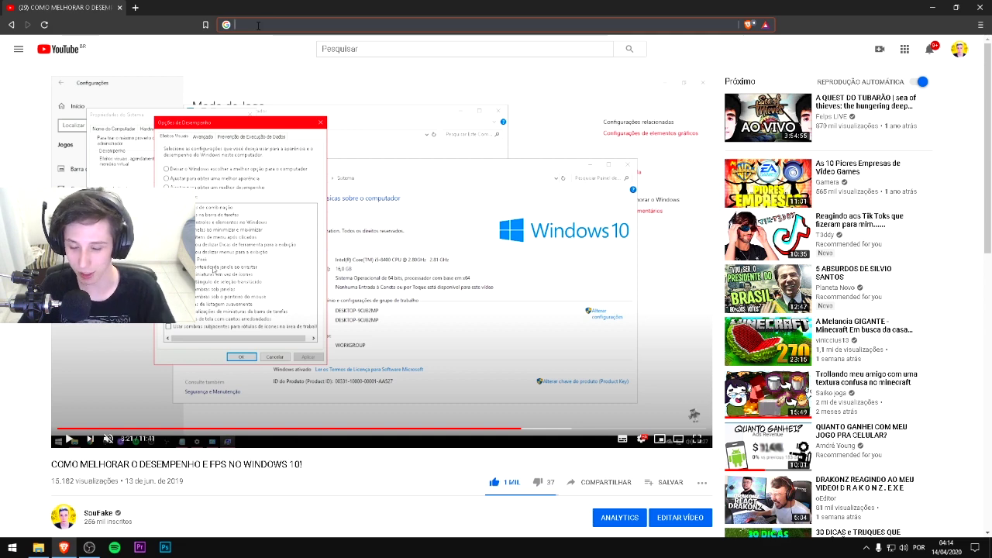
pyautogui.write('best windows')
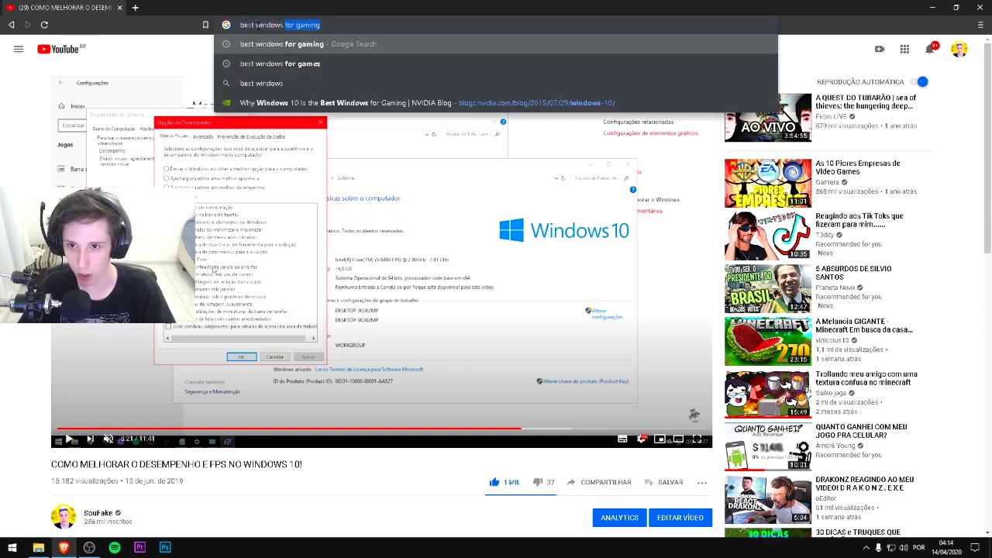
pyautogui.write(' fort gaming')
pyautogui.press('Return')
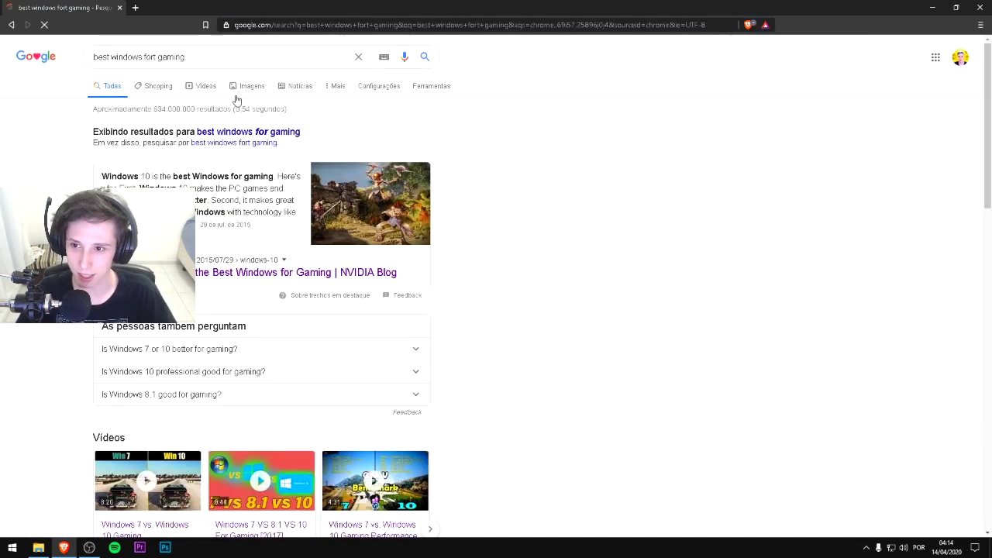
pyautogui.click(216, 133)
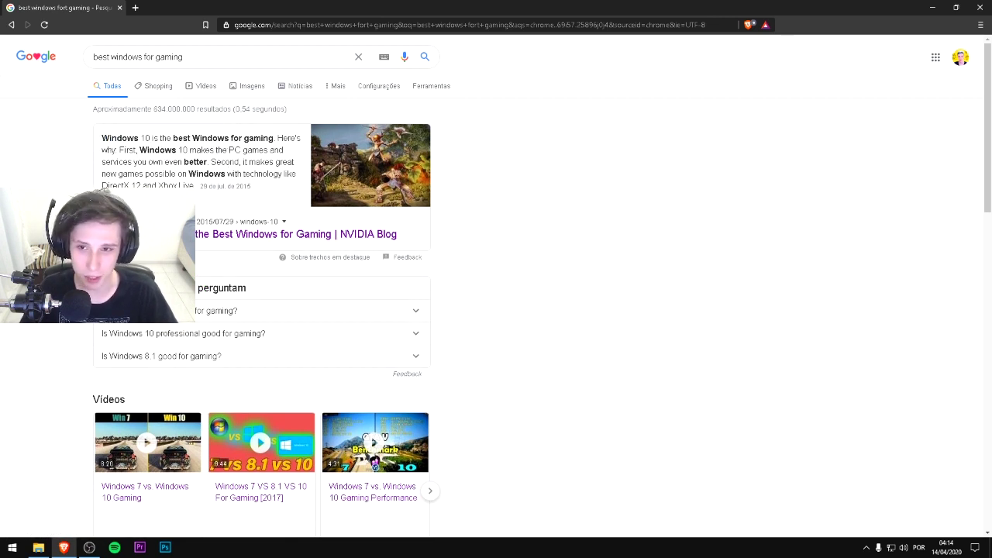
# Open the NVIDIA Blog result in a new tab, look over NVIDIA's home page from its logo link, and close the tab
pyautogui.doubleClick(102, 137)
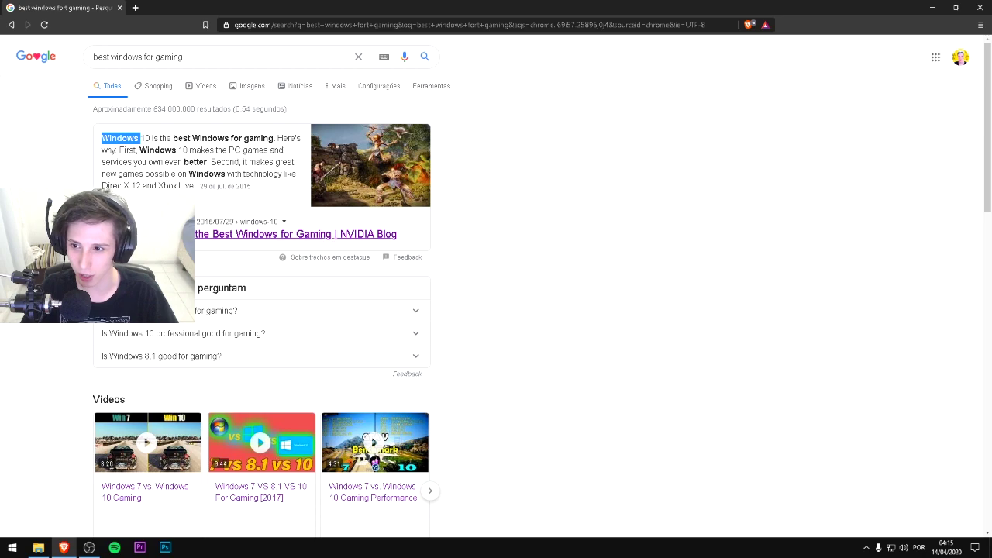
pyautogui.middleClick(294, 234)
pyautogui.click(164, 10)
pyautogui.click(188, 48)
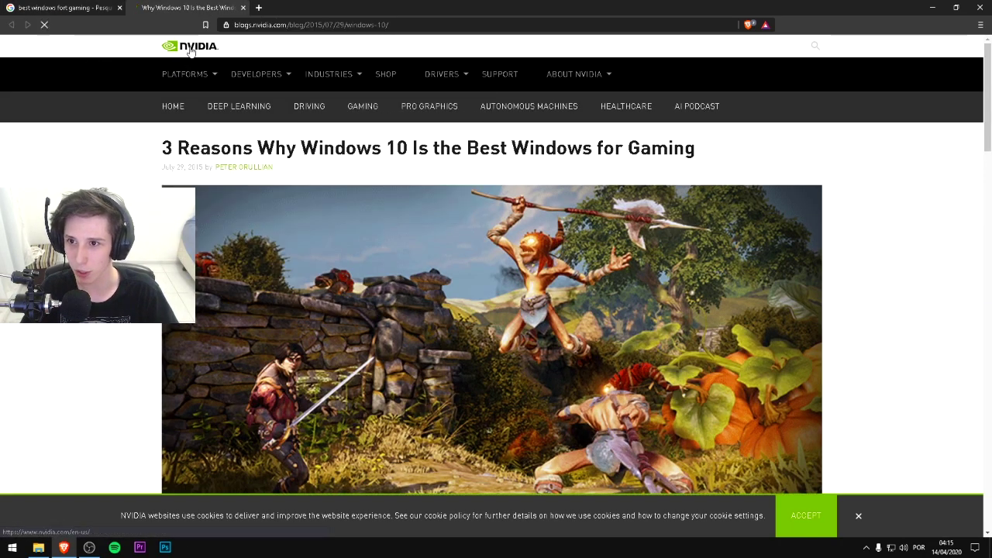
pyautogui.scroll(-9, 321, 194)
pyautogui.scroll(9, 321, 194)
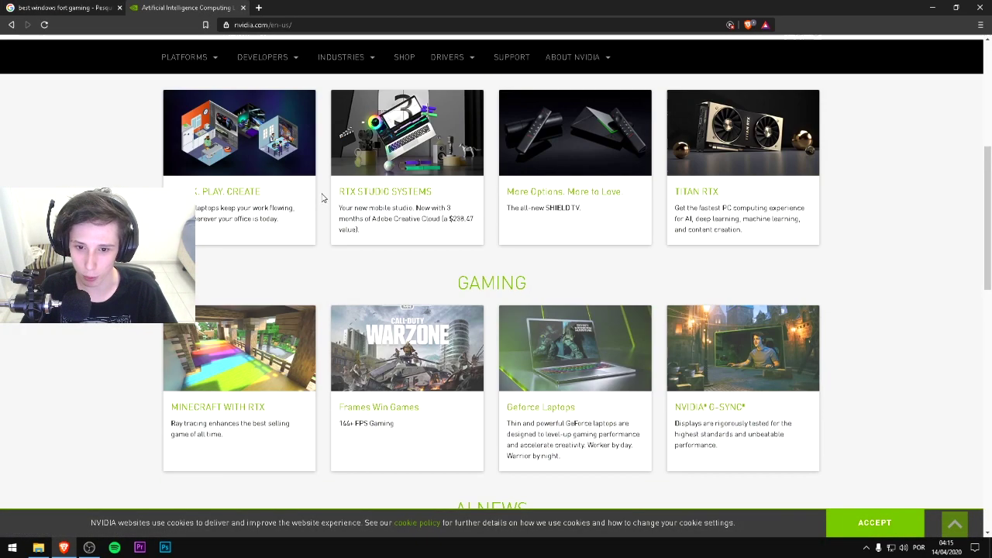
pyautogui.click(244, 8)
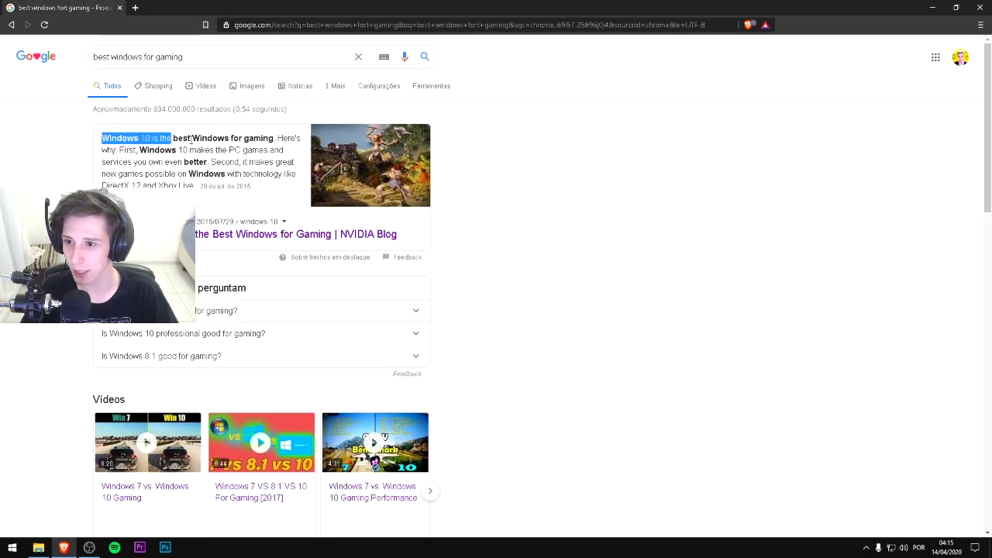
# Reopen the NVIDIA Blog article about Windows 10 for gaming, skim its text, and close its tab
pyautogui.click(220, 234)
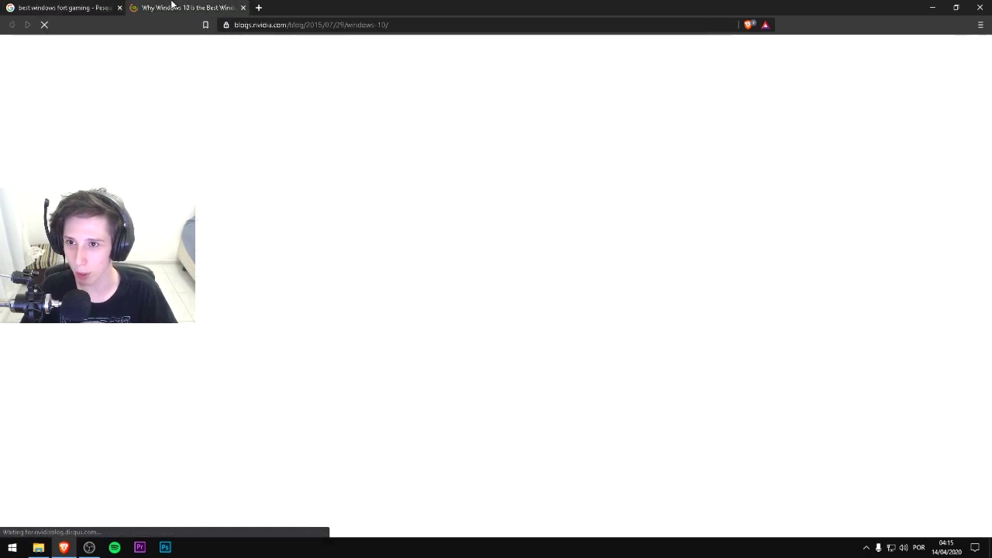
pyautogui.scroll(-10, 372, 166)
pyautogui.scroll(-5, 493, 218)
pyautogui.scroll(5, 493, 218)
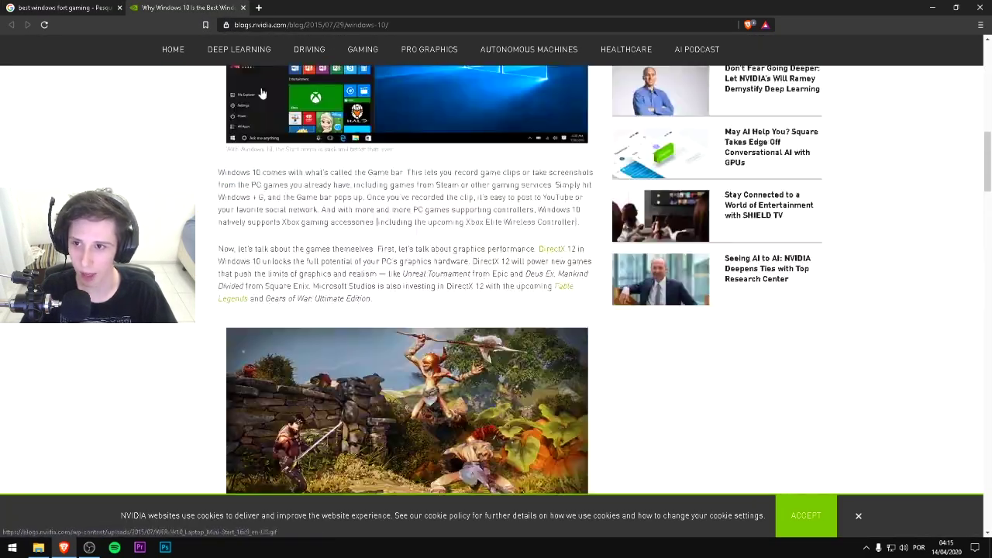
pyautogui.click(244, 8)
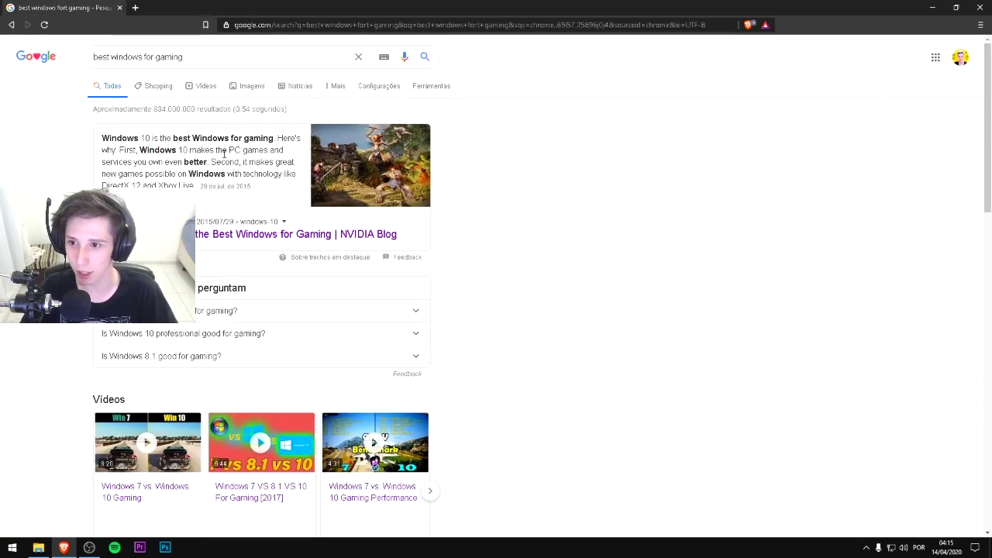
# Highlight the featured snippet's statement that Windows 10 makes the PC games and services you own even better
pyautogui.click(130, 165)
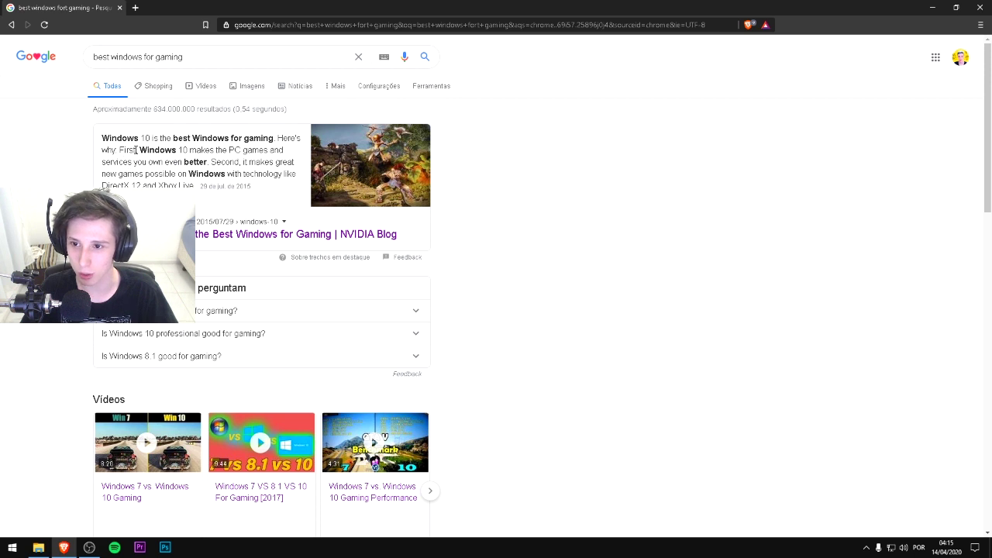
pyautogui.moveTo(136, 149); pyautogui.dragTo(186, 162)
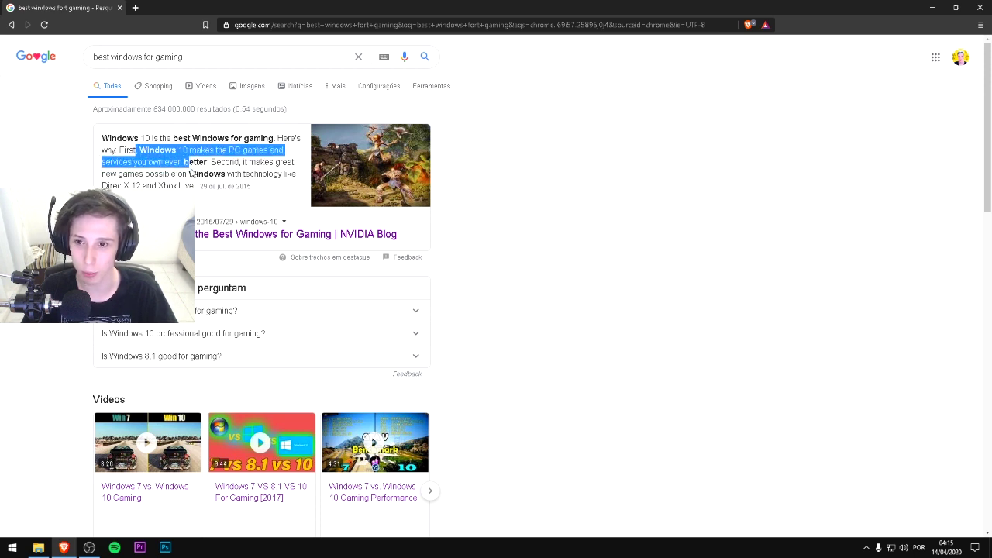
pyautogui.click(195, 162)
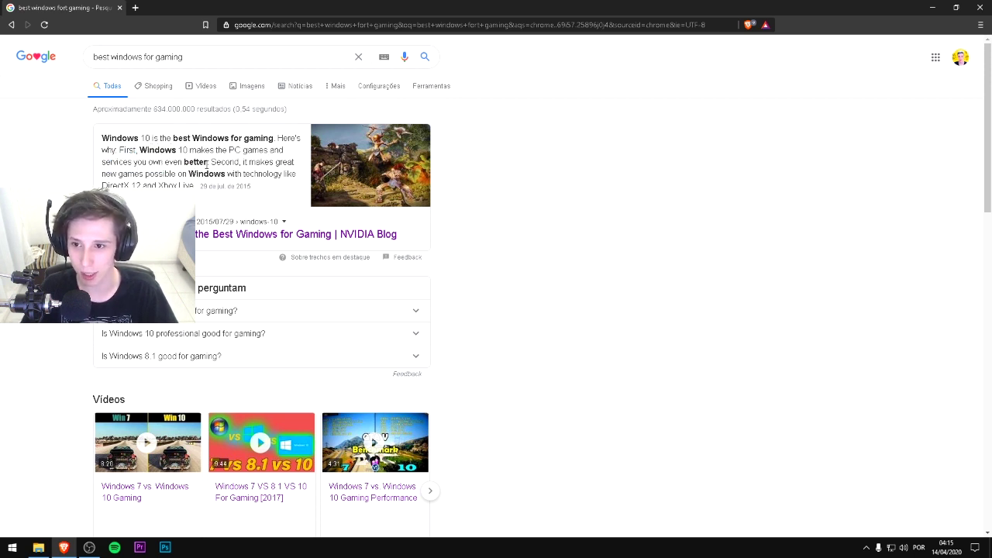
pyautogui.moveTo(207, 163); pyautogui.dragTo(140, 151)
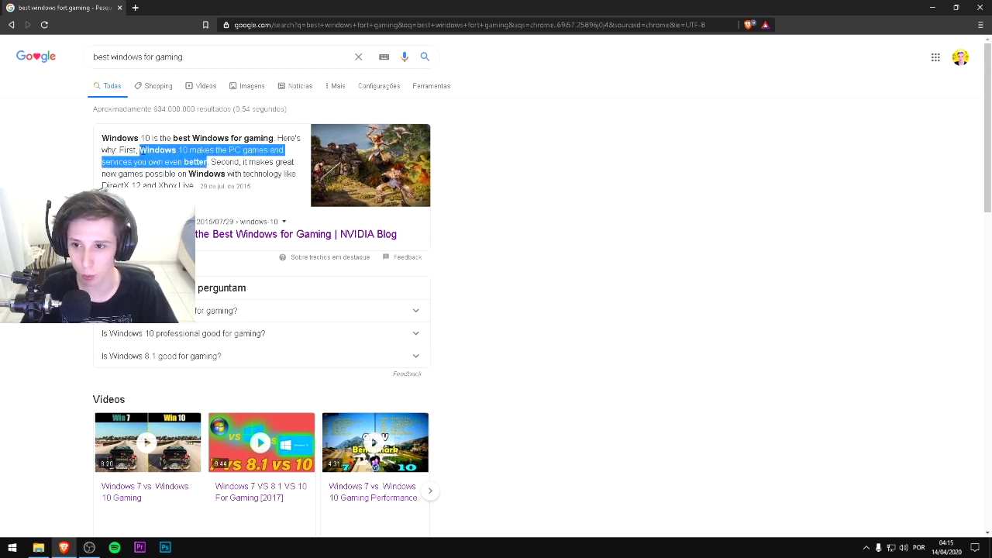
pyautogui.click(141, 149)
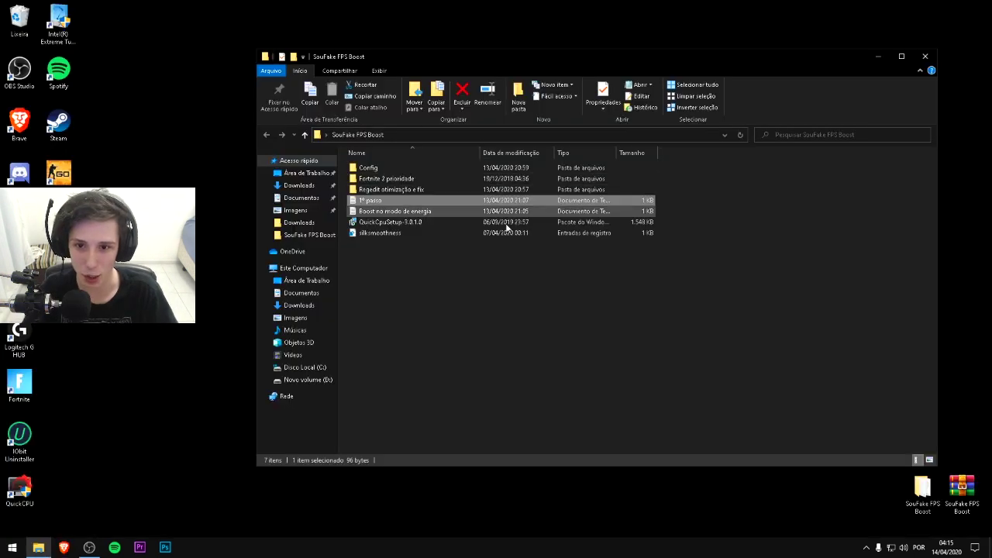
pyautogui.click(503, 258)
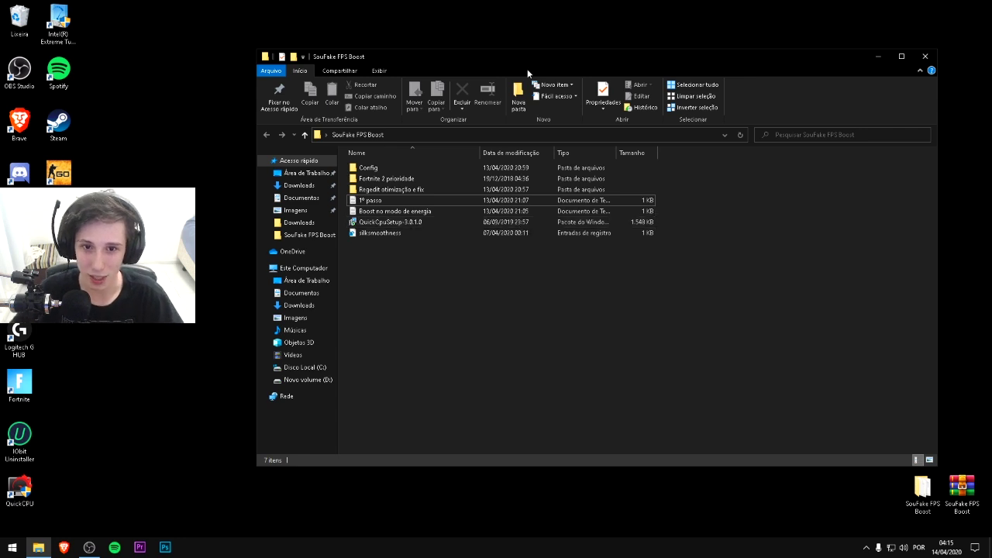
pyautogui.click(462, 199)
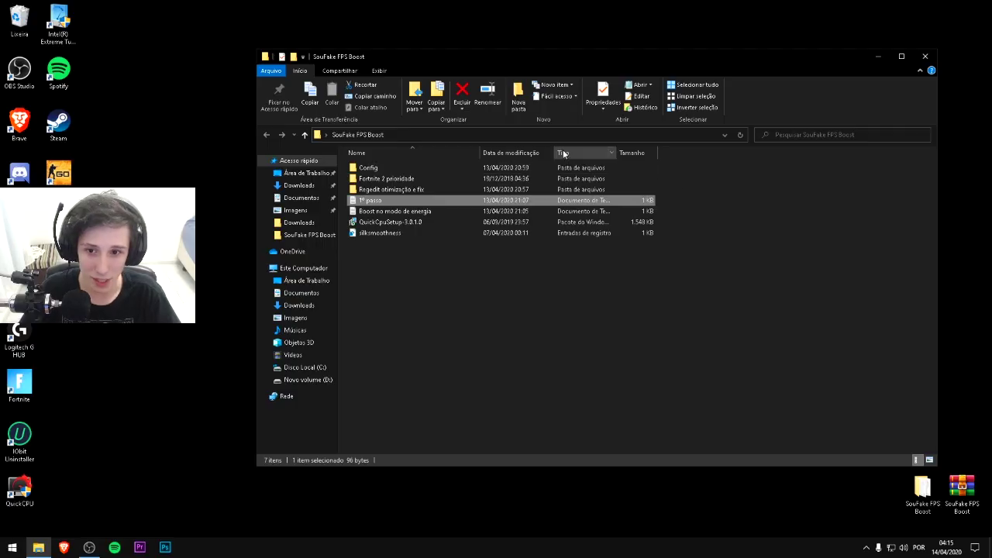
pyautogui.click(686, 293)
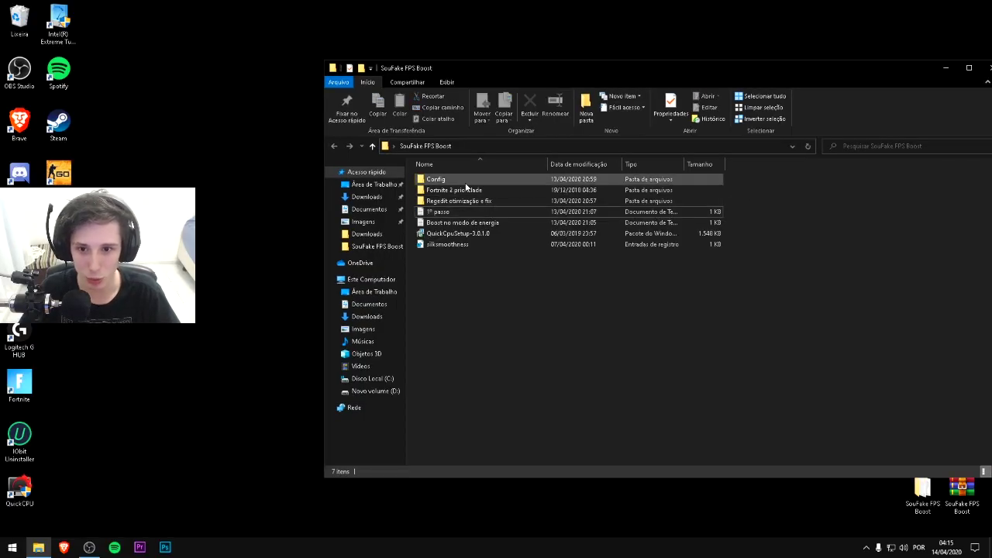
# Open the Config folder in SouFake FPS Boost, look over the files in its Low subfolder, and return to Config
pyautogui.doubleClick(467, 180)
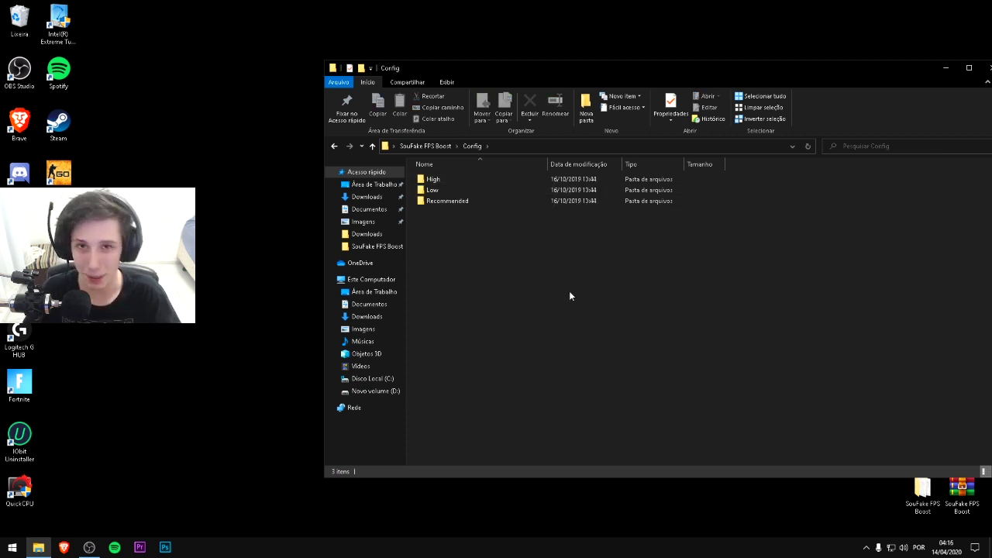
pyautogui.doubleClick(446, 192)
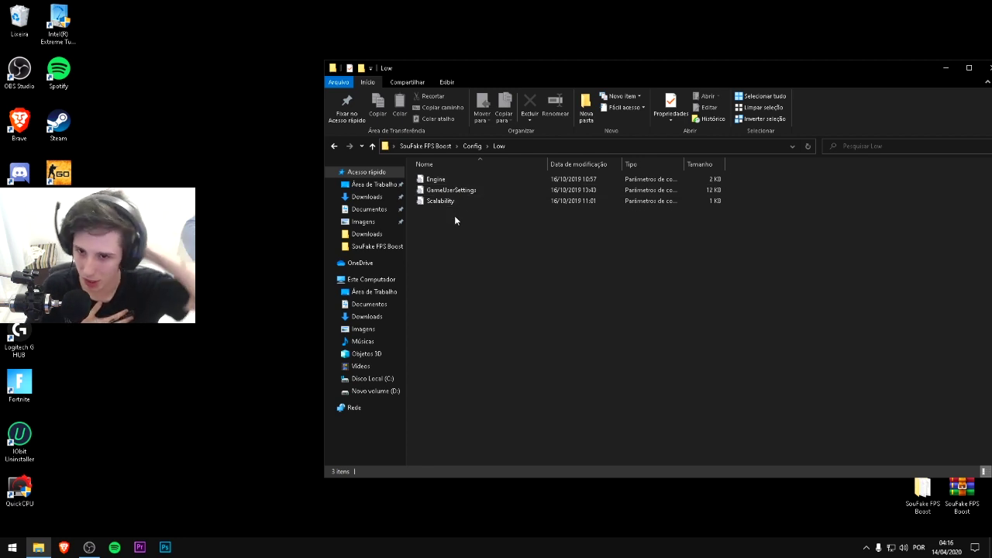
pyautogui.click(475, 146)
pyautogui.doubleClick(493, 189)
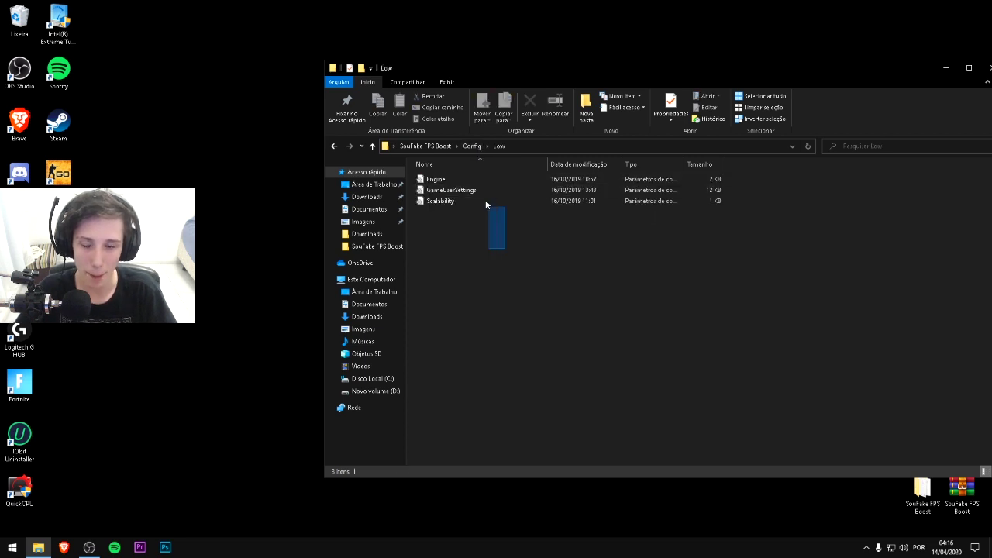
pyautogui.click(469, 145)
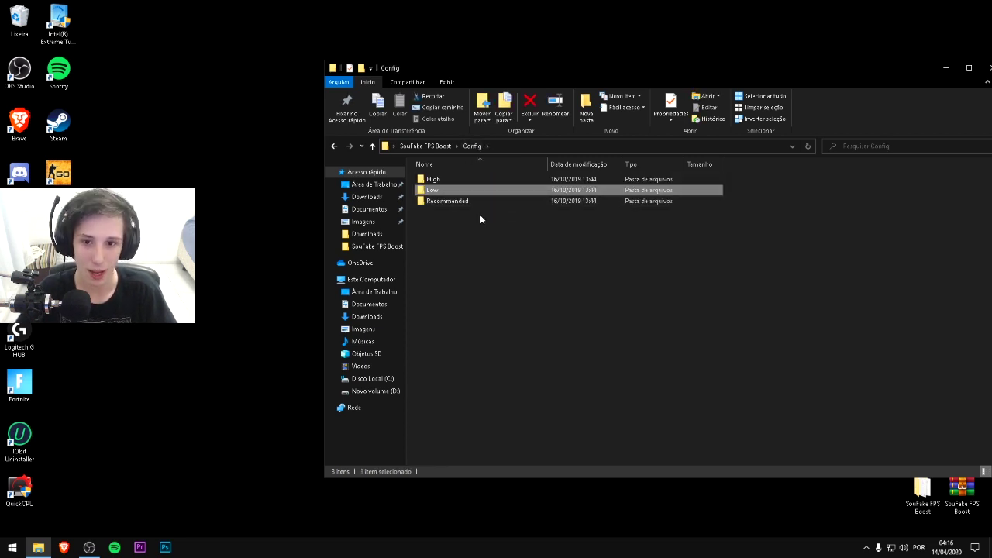
# Look over the configuration files in the Recommended subfolder and return to Config
pyautogui.doubleClick(461, 200)
pyautogui.moveTo(481, 216); pyautogui.dragTo(460, 191)
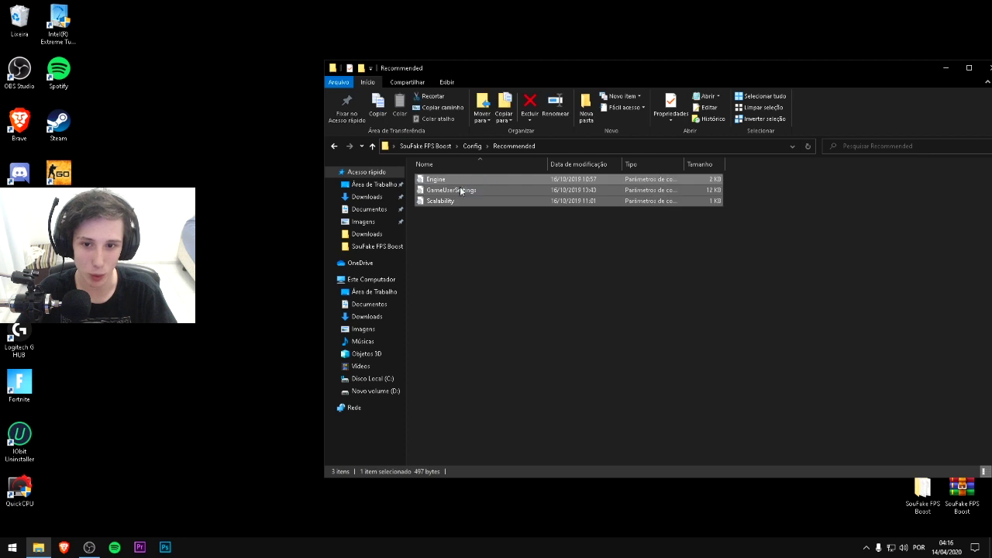
pyautogui.click(474, 229)
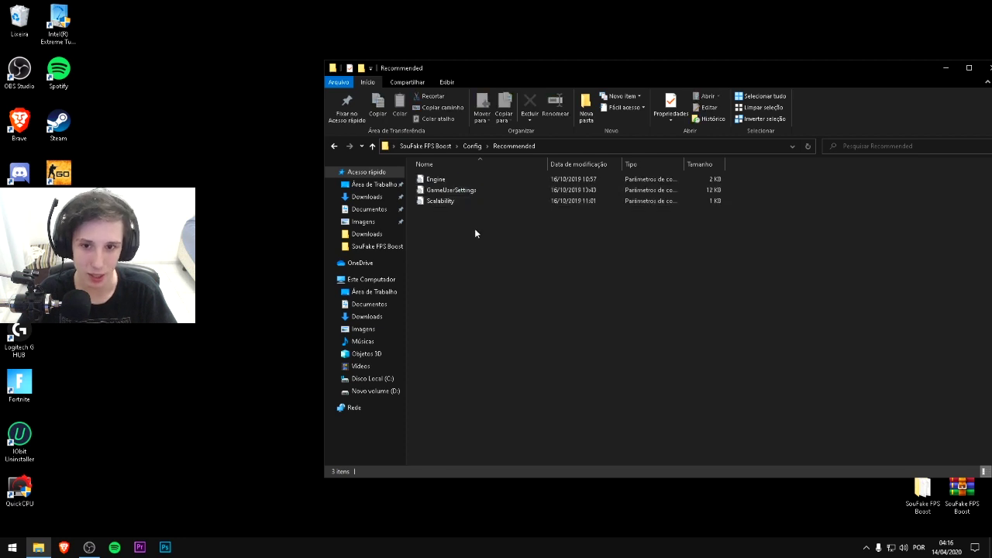
pyautogui.click(473, 146)
# Look over the configuration files in the High subfolder and go back to Config
pyautogui.click(438, 179)
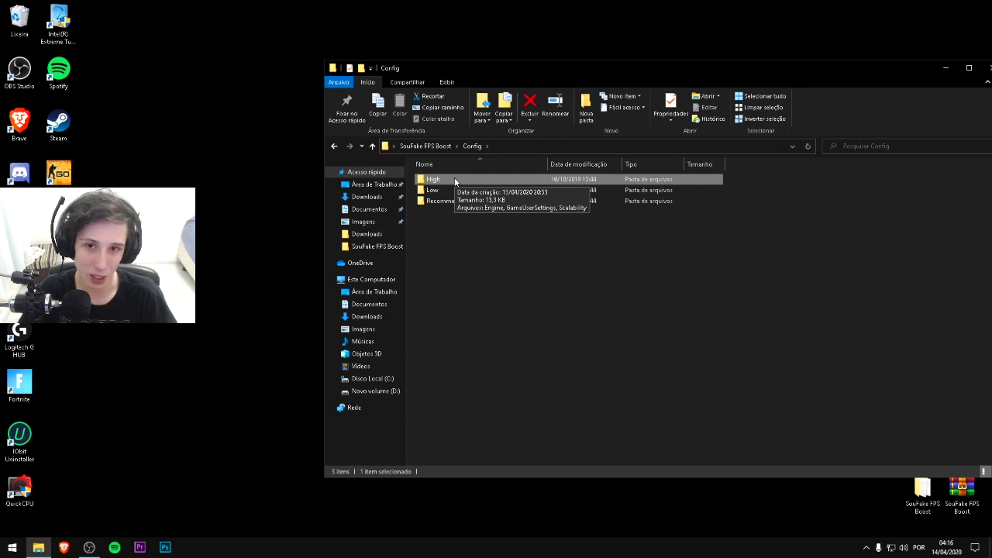
pyautogui.doubleClick(454, 181)
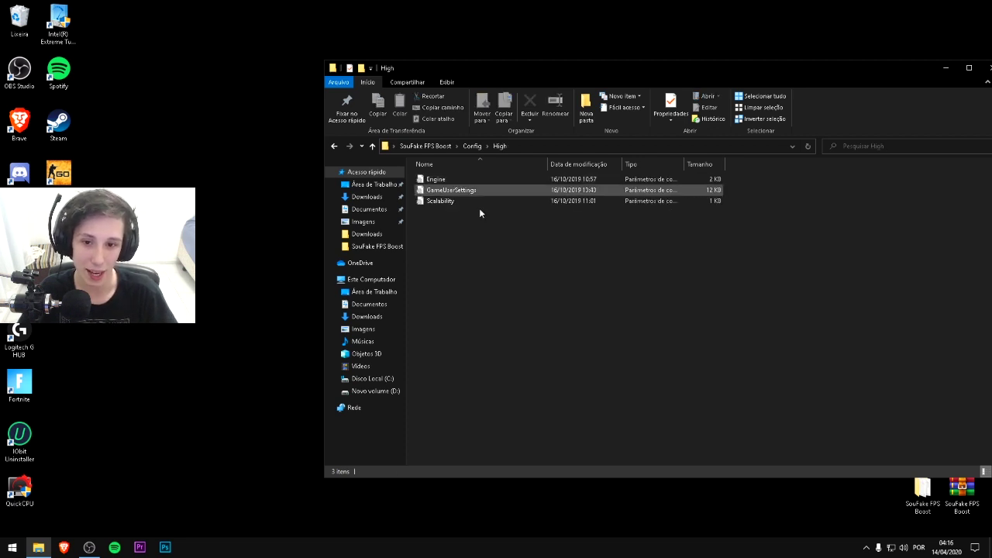
pyautogui.moveTo(499, 228); pyautogui.dragTo(482, 176)
pyautogui.click(492, 230)
pyautogui.click(475, 148)
# Open the Low subfolder of Config and move its window aside on the desktop
pyautogui.click(461, 191)
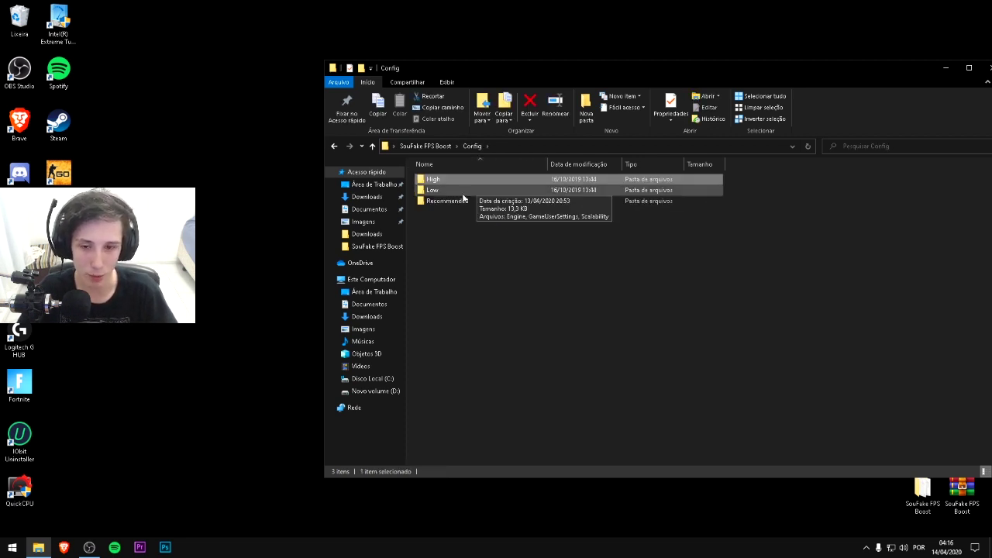
pyautogui.click(456, 204)
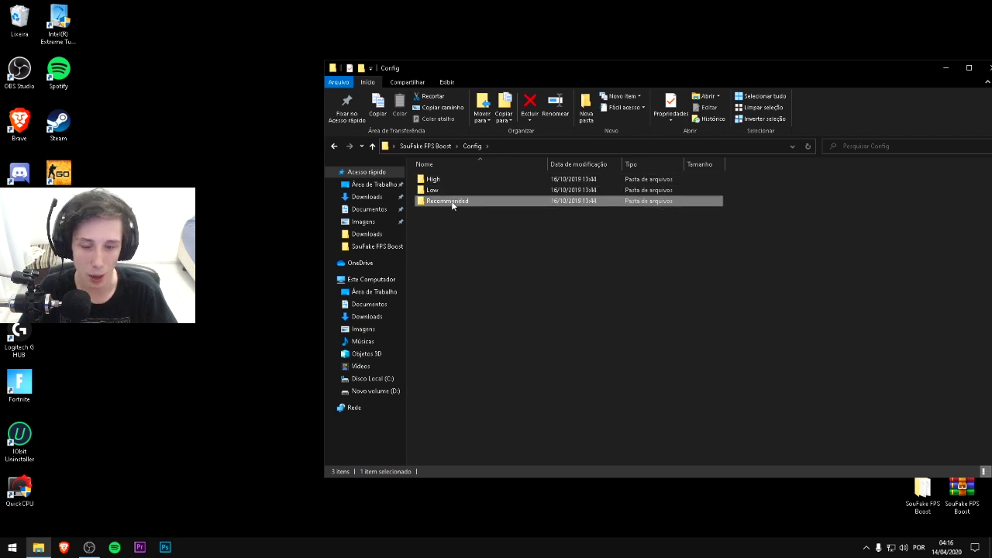
pyautogui.click(436, 180)
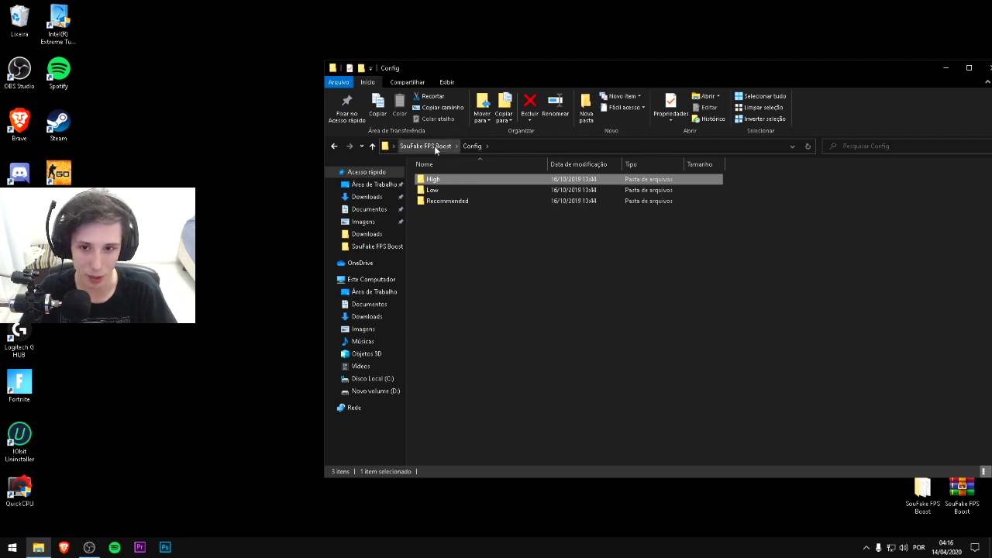
pyautogui.doubleClick(446, 190)
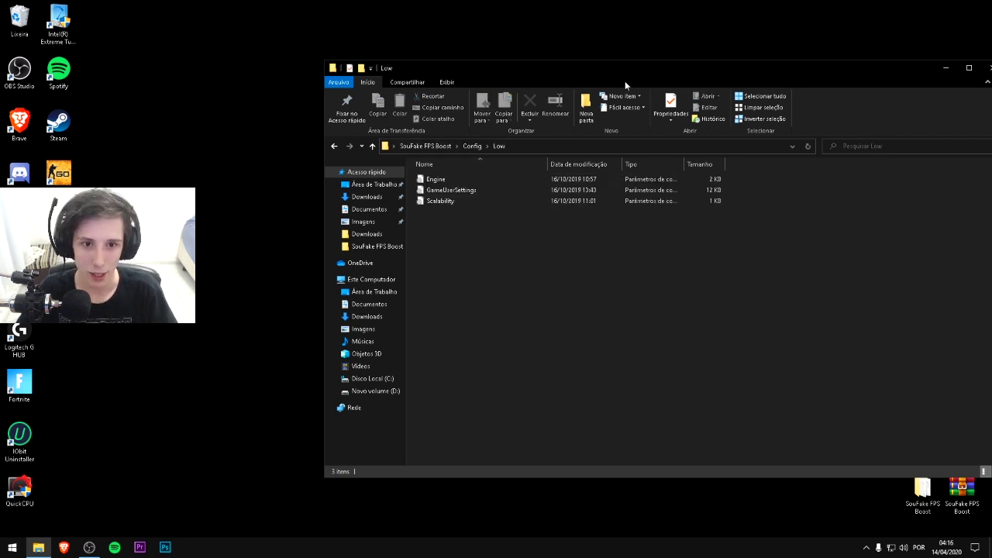
pyautogui.moveTo(604, 73); pyautogui.dragTo(687, 73)
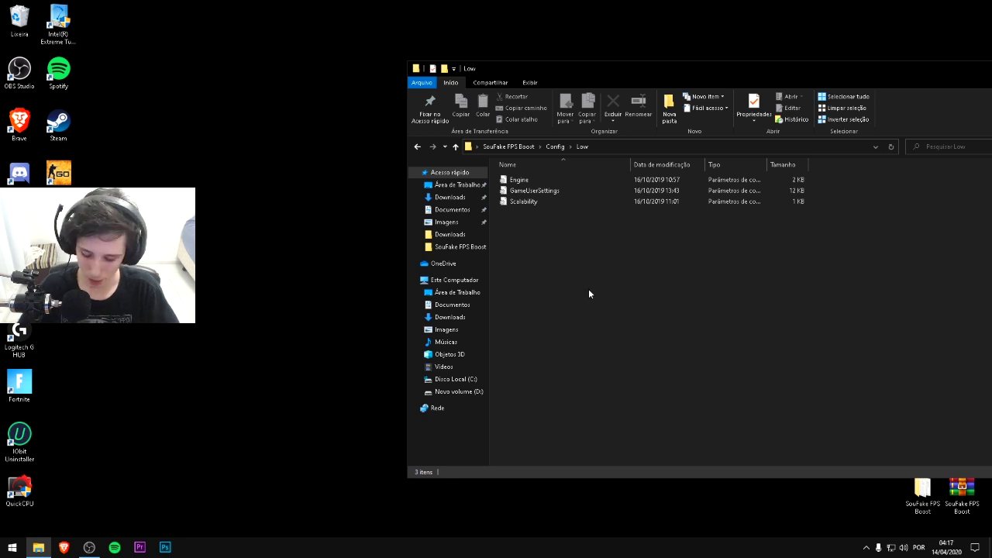
# Open %appdata% from the Run dialog and go to AppData\Local\FortniteGame\Saved\Config\WindowsClient
pyautogui.press('super+r')
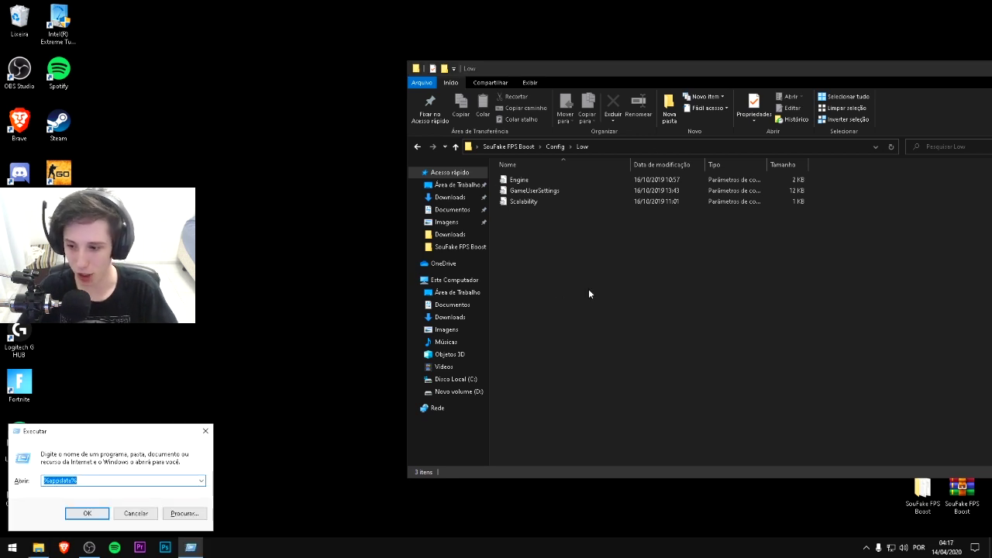
pyautogui.press('Return')
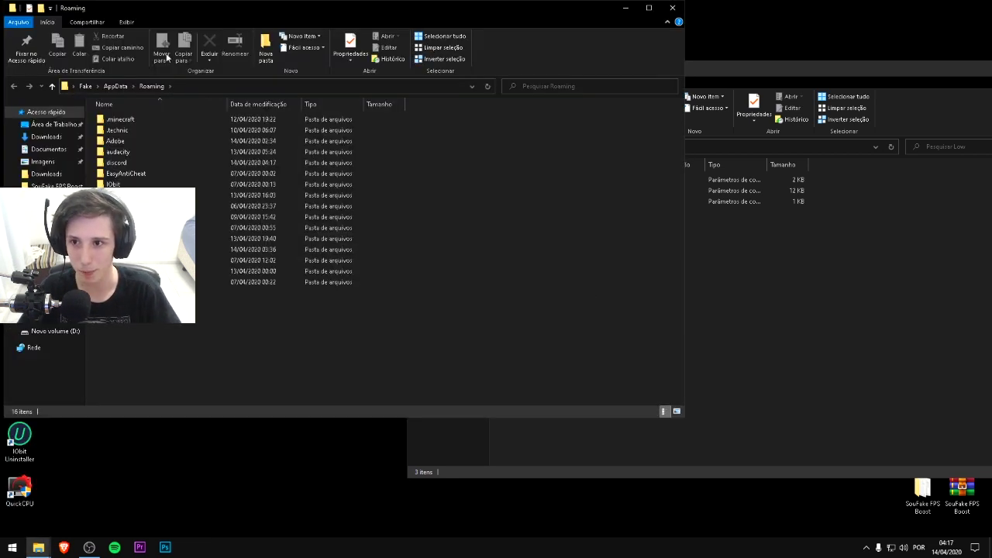
pyautogui.moveTo(233, 13); pyautogui.dragTo(245, 111)
pyautogui.click(65, 182)
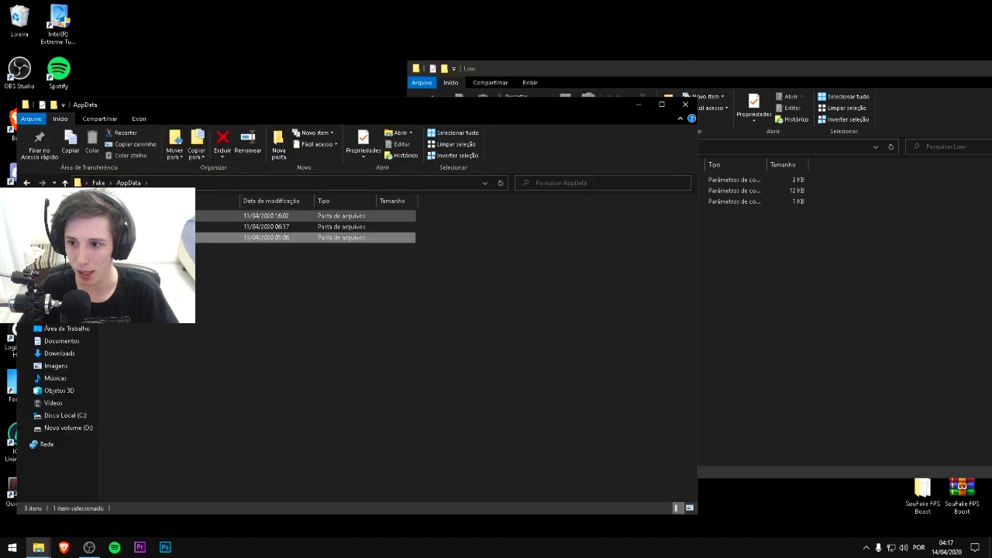
pyautogui.doubleClick(355, 208)
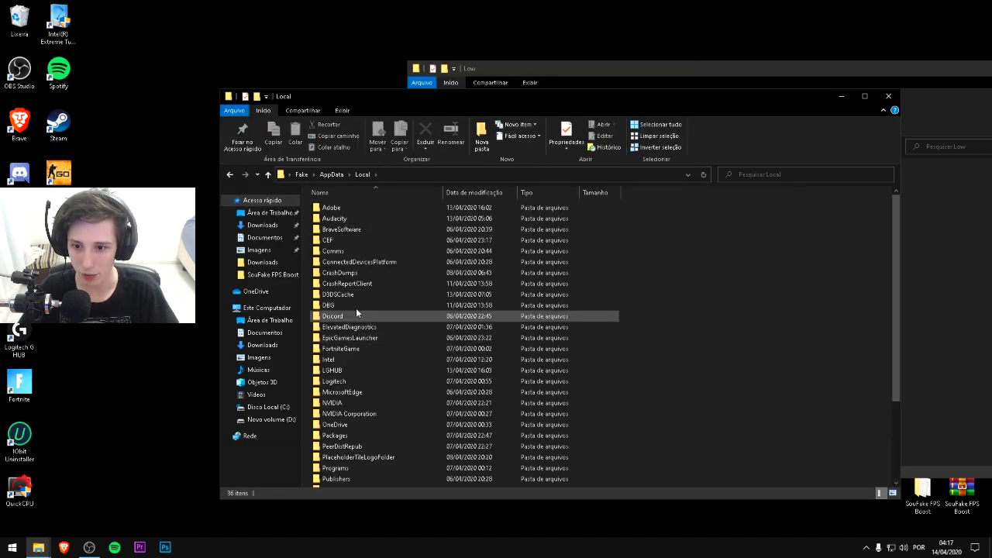
pyautogui.doubleClick(361, 349)
pyautogui.doubleClick(349, 209)
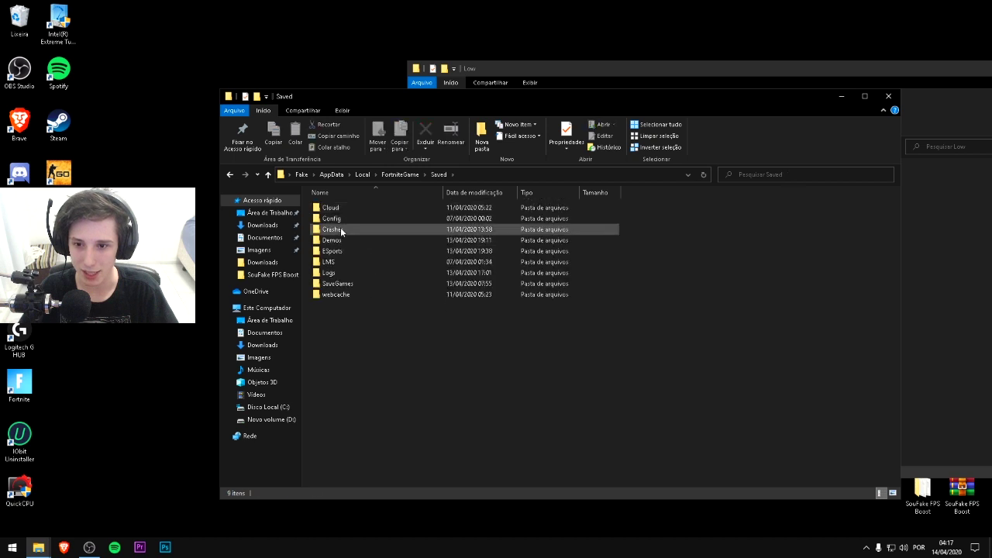
pyautogui.doubleClick(342, 219)
pyautogui.doubleClick(359, 220)
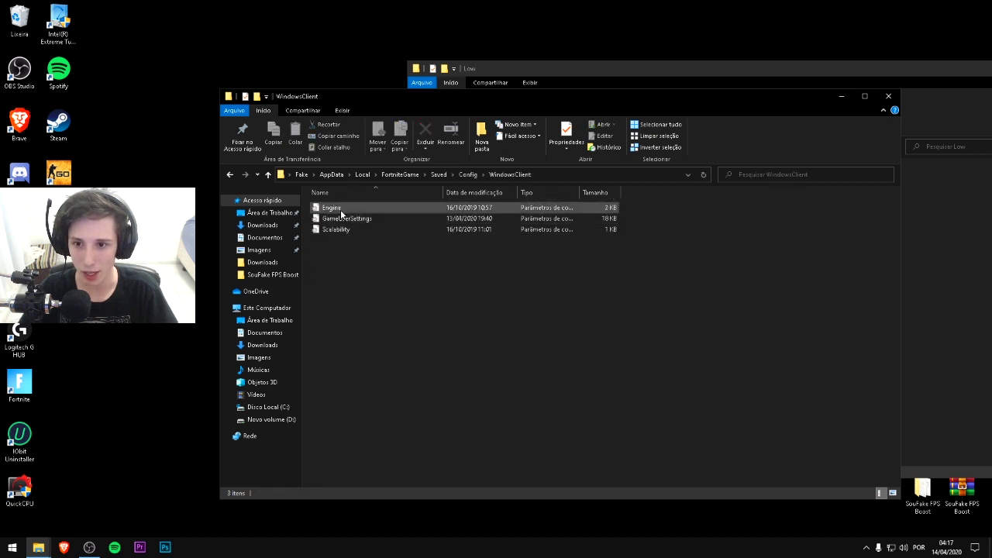
# Place the WindowsClient window beside the Low folder and look over the configuration files in Low
pyautogui.moveTo(434, 96); pyautogui.dragTo(396, 103)
pyautogui.click(522, 66)
pyautogui.moveTo(666, 265); pyautogui.dragTo(621, 175)
pyautogui.moveTo(628, 190); pyautogui.dragTo(891, 239)
pyautogui.click(891, 239)
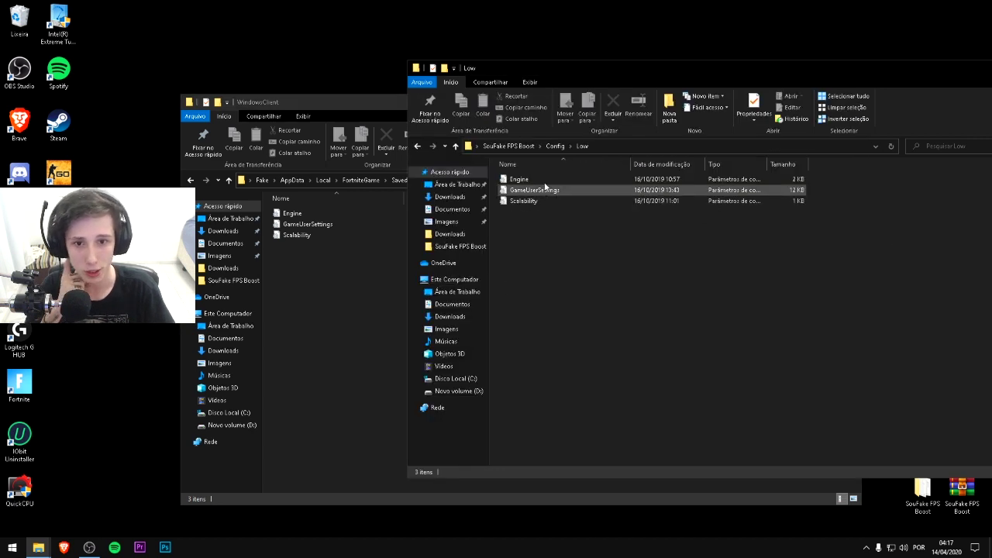
# Go back to the package's Config folder, select GameUserSettings in WindowsClient for comparison, and return to the Low subfolder
pyautogui.click(555, 146)
pyautogui.click(388, 249)
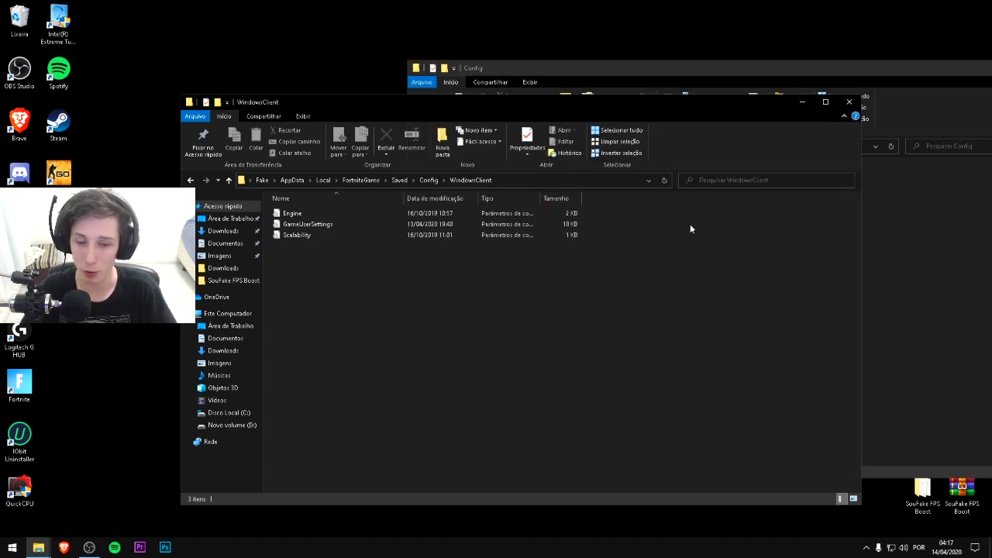
pyautogui.click(351, 225)
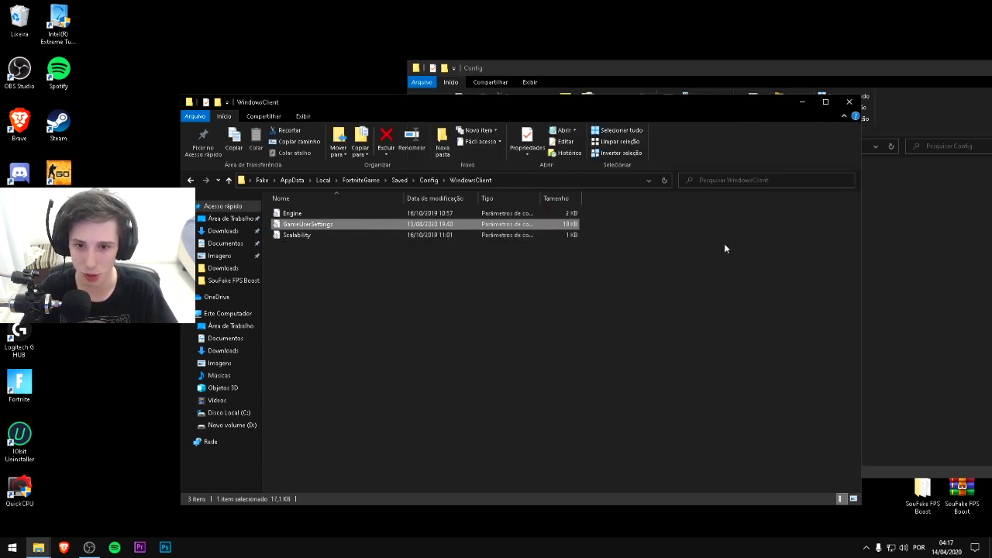
pyautogui.click(891, 244)
pyautogui.doubleClick(515, 190)
pyautogui.moveTo(613, 272); pyautogui.dragTo(547, 186)
pyautogui.moveTo(573, 252); pyautogui.dragTo(571, 186)
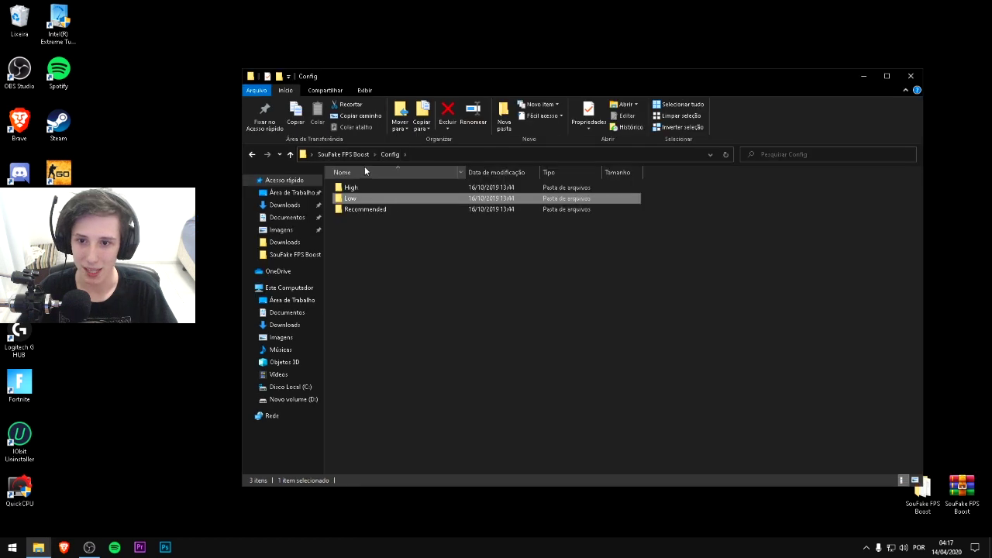
# Go up to SouFake FPS Boost and open its Fortnite 2 prioridade folder, moving the window slightly
pyautogui.click(338, 154)
pyautogui.click(391, 200)
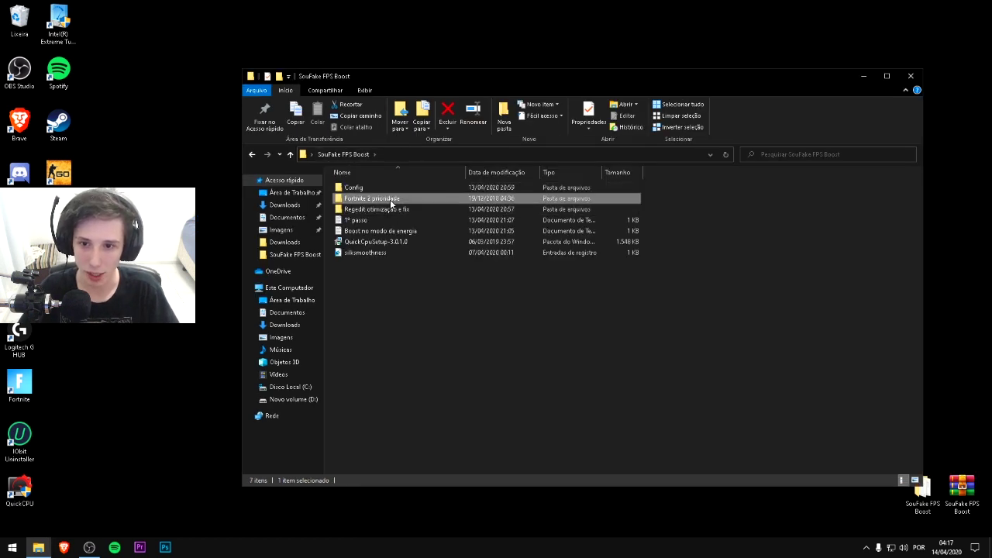
pyautogui.doubleClick(391, 203)
pyautogui.moveTo(486, 82); pyautogui.dragTo(511, 102)
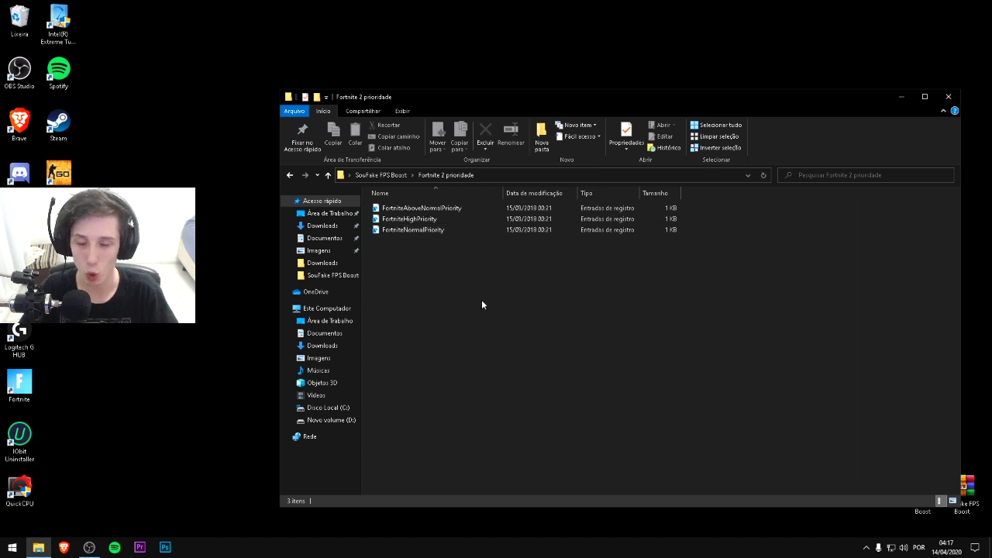
# Open the process details in Task Manager, examine the priority option for a Discord.exe process, and close Task Manager
pyautogui.rightClick(340, 543)
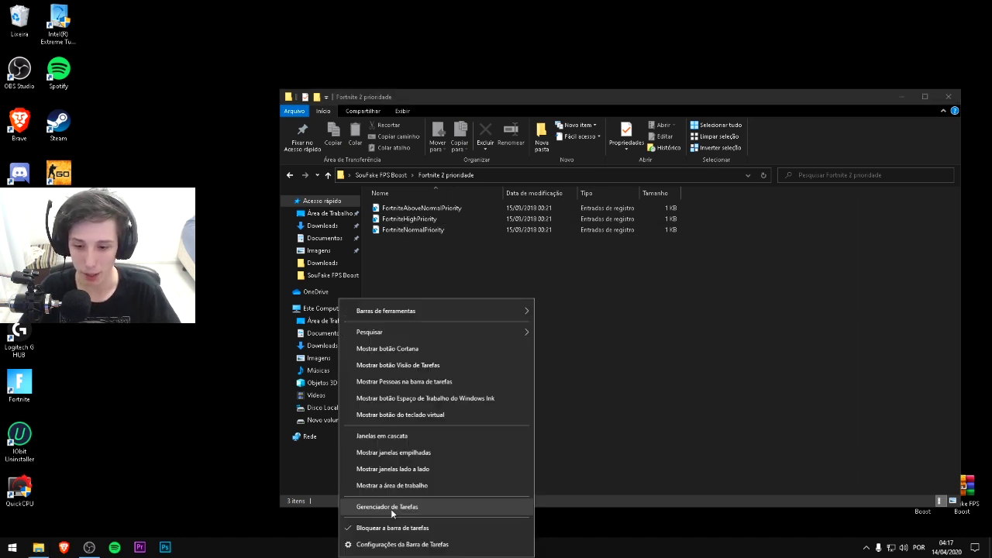
pyautogui.click(391, 507)
pyautogui.click(648, 148)
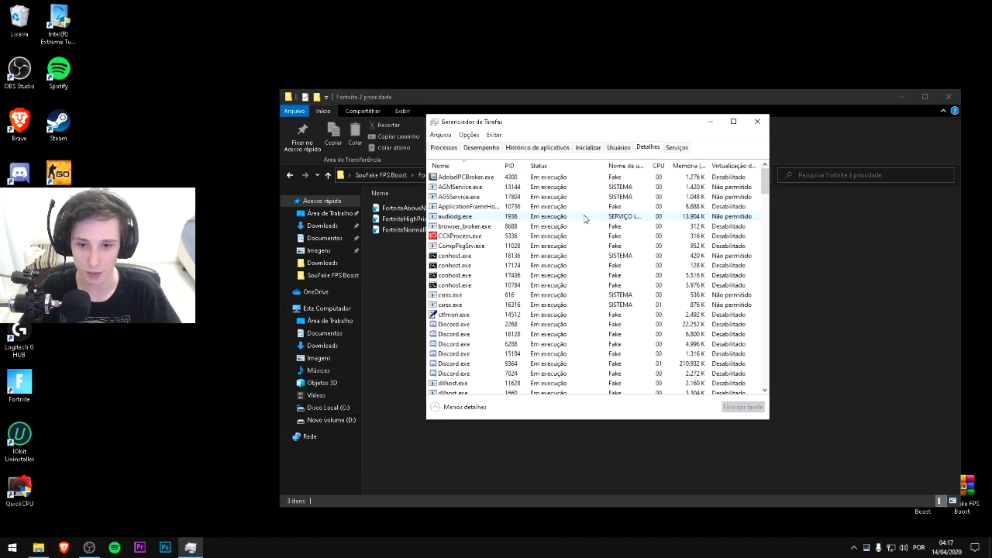
pyautogui.rightClick(493, 324)
pyautogui.moveTo(602, 371)
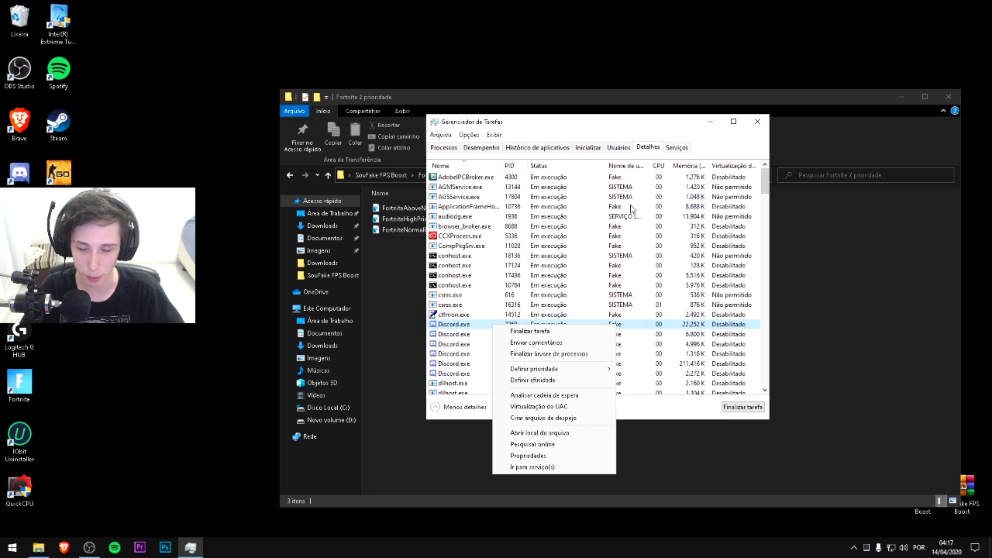
pyautogui.click(758, 122)
# Look over the three Fortnite priority registry files and single out FortniteNormalPriority
pyautogui.moveTo(509, 259); pyautogui.dragTo(446, 206)
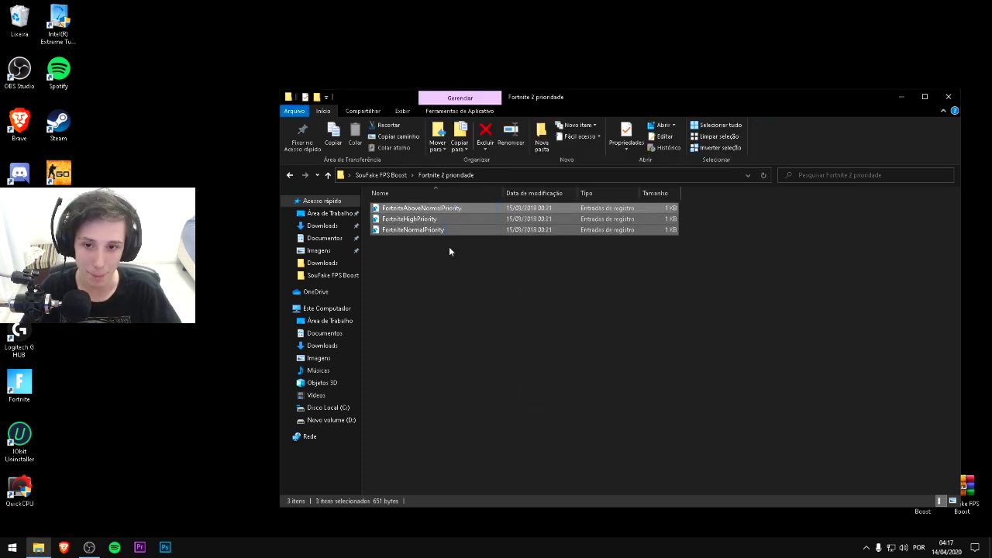
pyautogui.moveTo(449, 249); pyautogui.dragTo(422, 205)
pyautogui.moveTo(493, 262); pyautogui.dragTo(436, 206)
pyautogui.moveTo(711, 224); pyautogui.dragTo(737, 223)
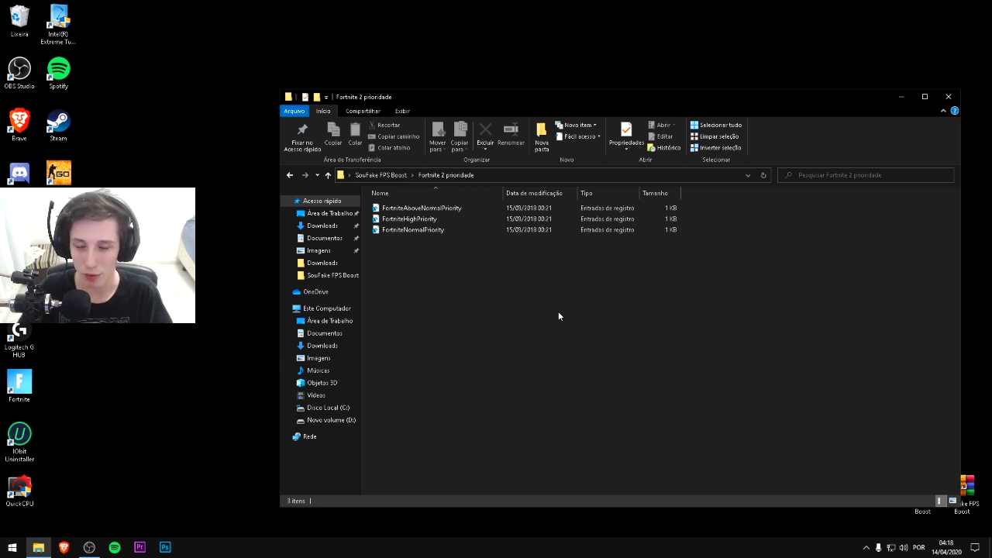
pyautogui.moveTo(550, 293); pyautogui.dragTo(502, 209)
pyautogui.click(671, 267)
pyautogui.moveTo(752, 259); pyautogui.dragTo(724, 232)
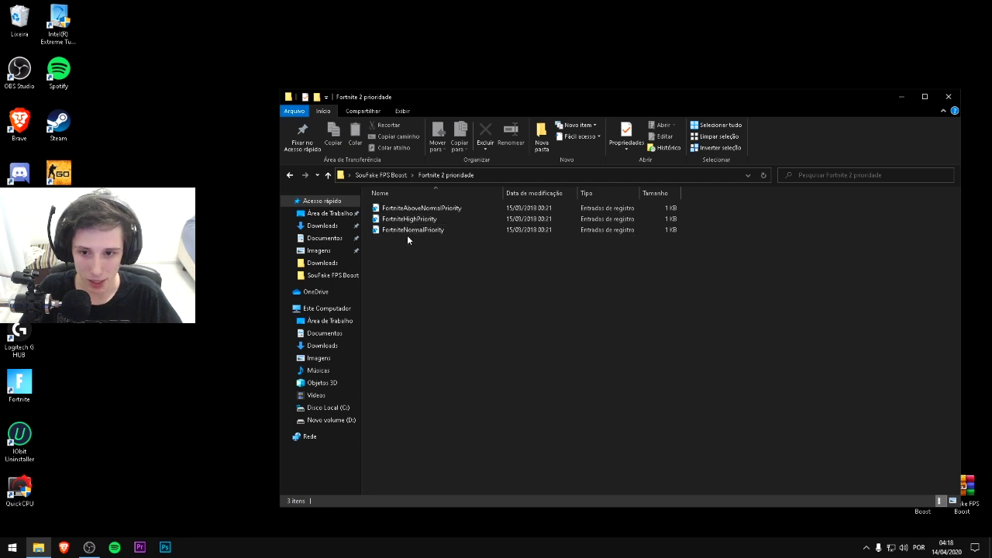
pyautogui.moveTo(412, 243)
pyautogui.mouseDown()
pyautogui.moveTo(398, 230)
pyautogui.moveTo(434, 237)
pyautogui.moveTo(405, 232)
pyautogui.mouseUp()
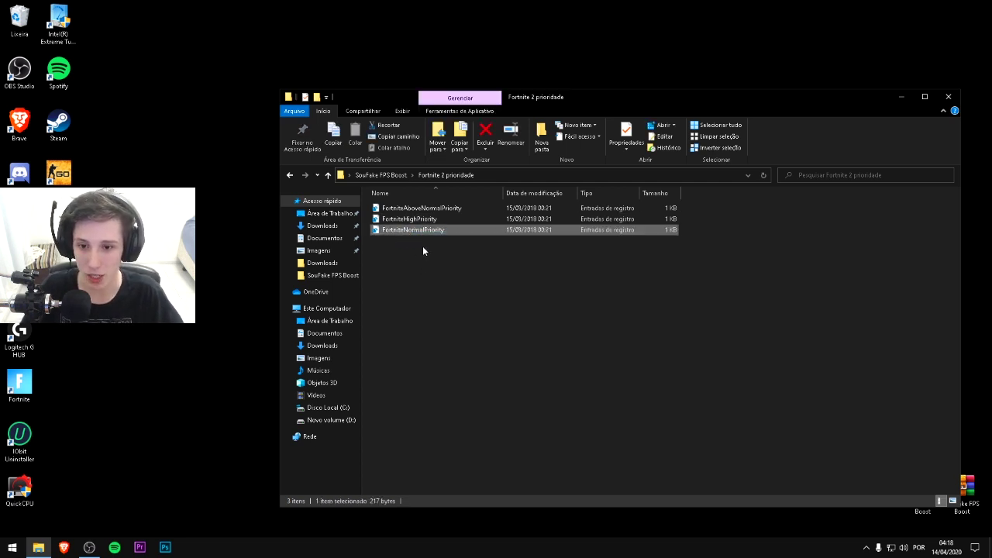
pyautogui.rightClick(313, 547)
pyautogui.click(352, 508)
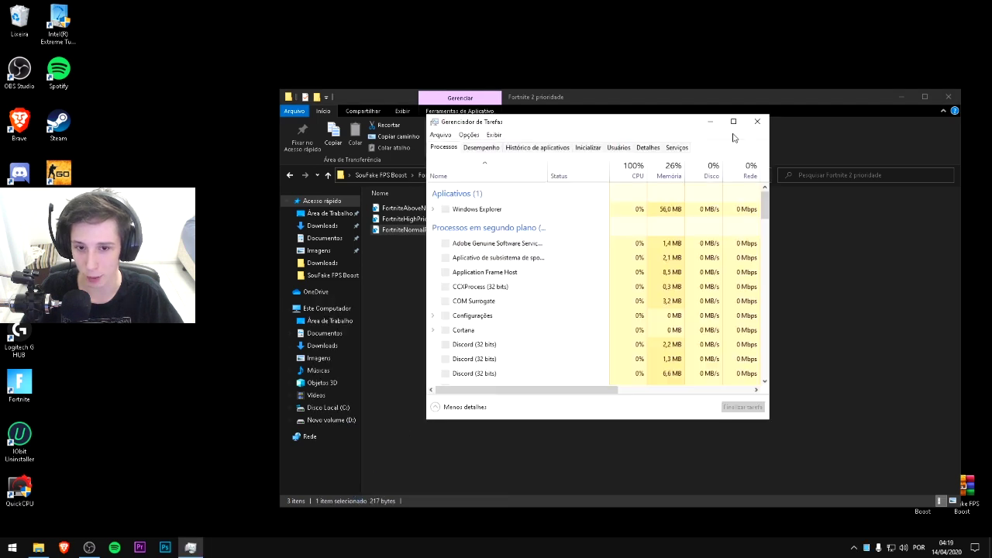
pyautogui.click(758, 122)
pyautogui.moveTo(718, 218); pyautogui.dragTo(697, 217)
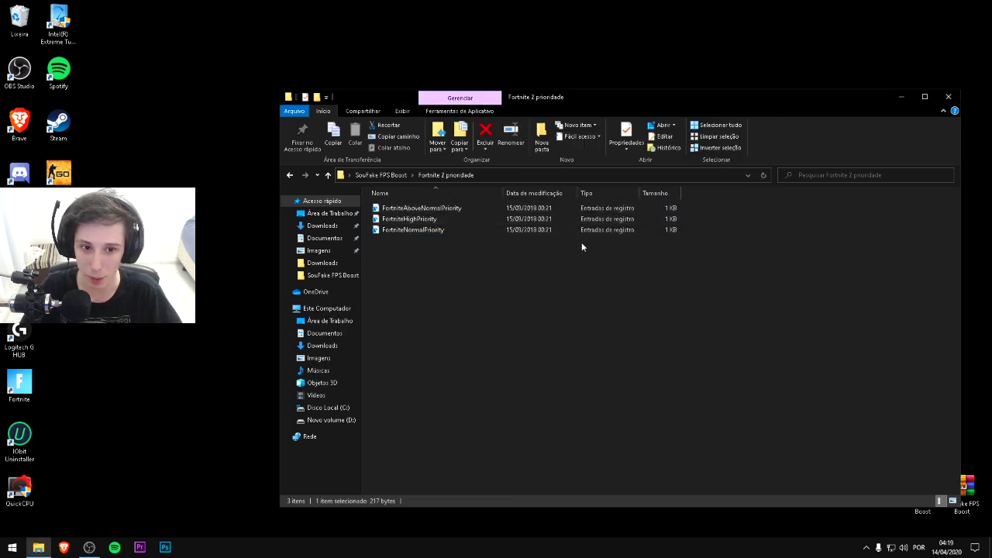
pyautogui.click(583, 247)
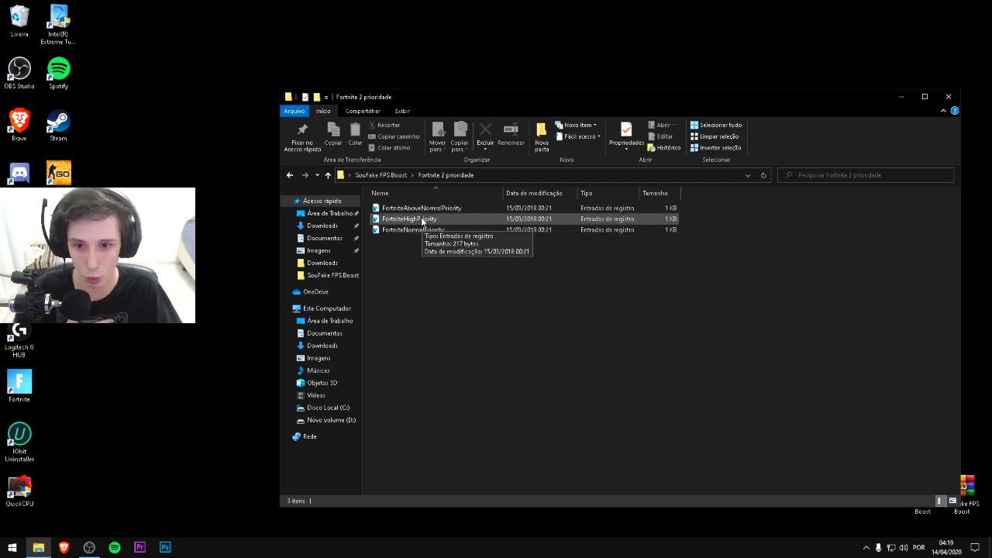
# Single out the FortniteHighPriority registry file for examination, and clear the selection
pyautogui.click(423, 222)
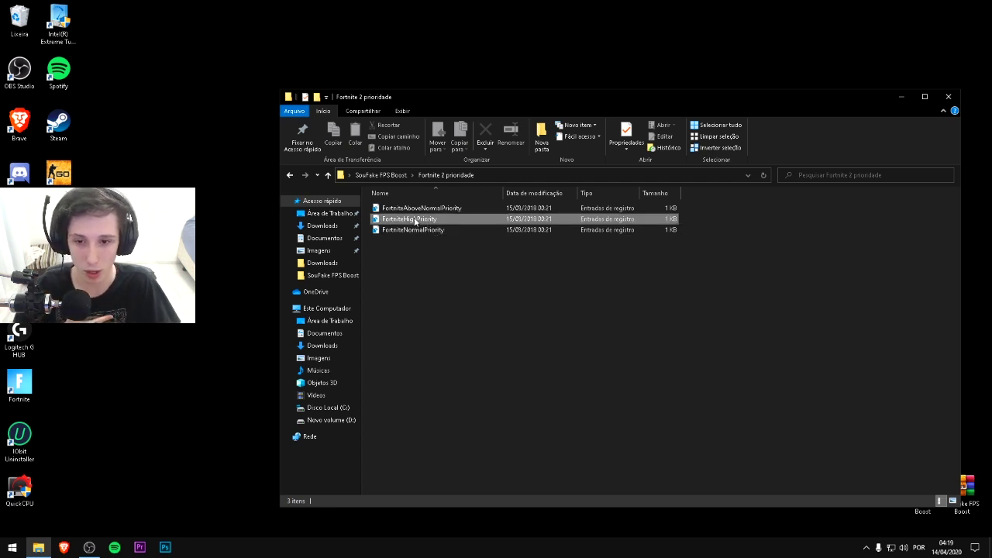
pyautogui.click(458, 291)
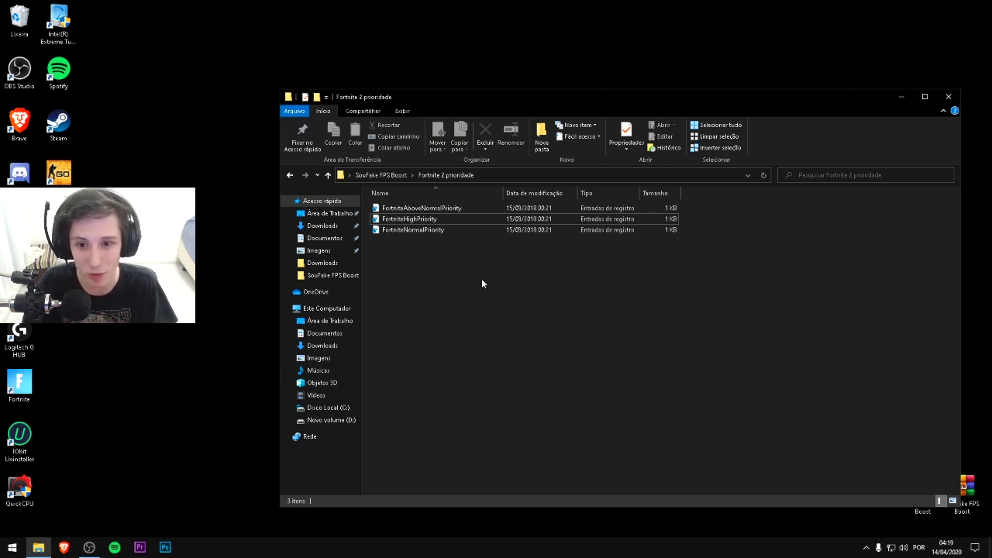
pyautogui.moveTo(689, 219); pyautogui.dragTo(563, 223)
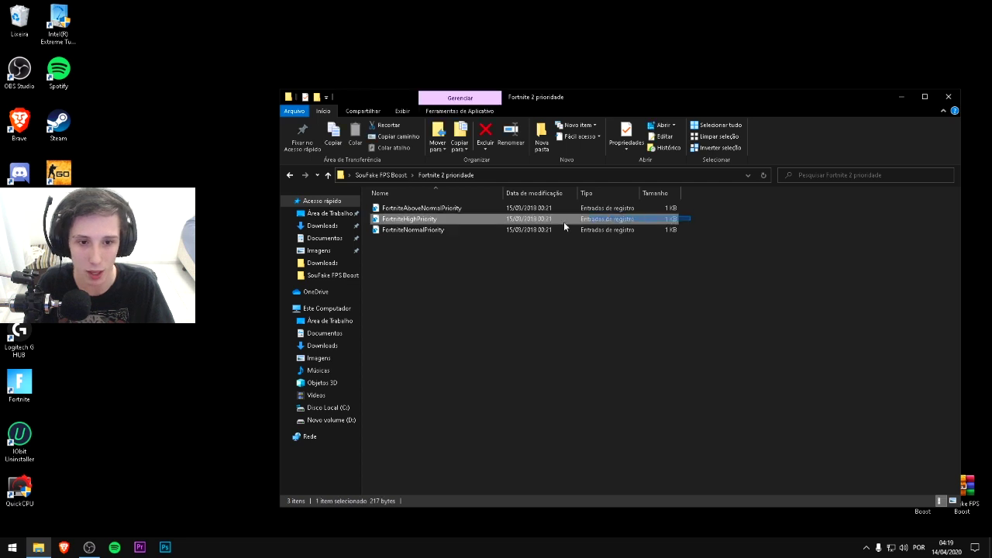
pyautogui.click(403, 290)
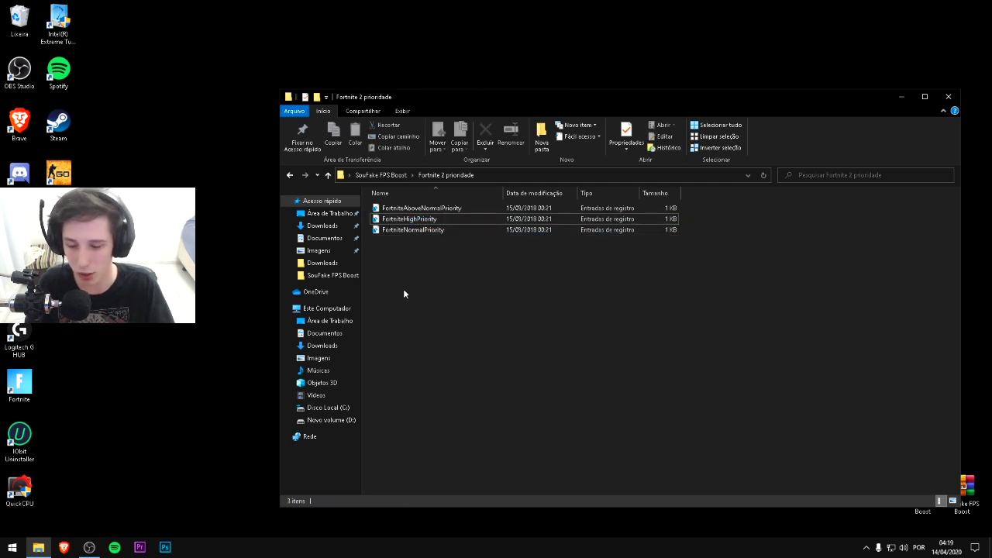
pyautogui.moveTo(696, 216); pyautogui.dragTo(450, 218)
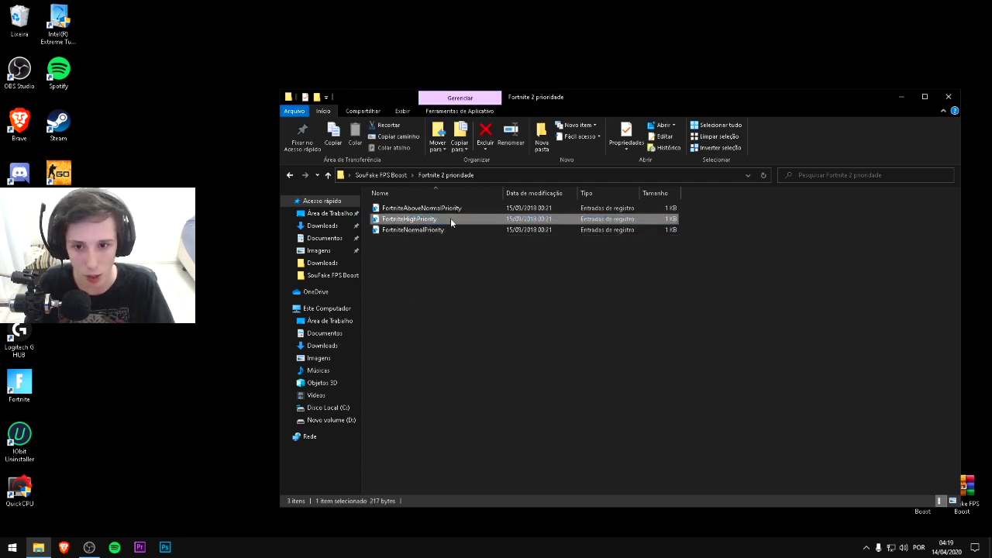
pyautogui.moveTo(692, 220); pyautogui.dragTo(394, 222)
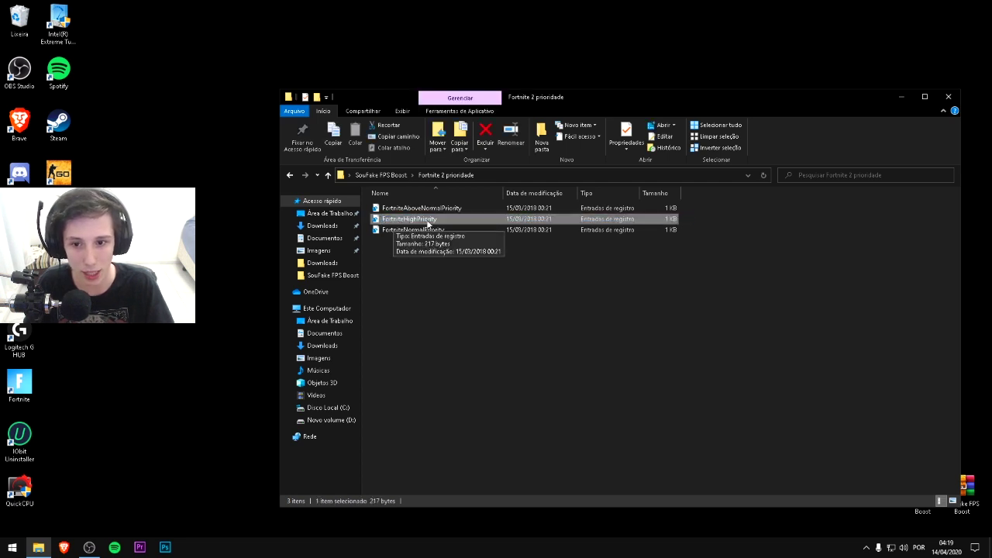
pyautogui.moveTo(691, 219); pyautogui.dragTo(458, 224)
pyautogui.click(682, 247)
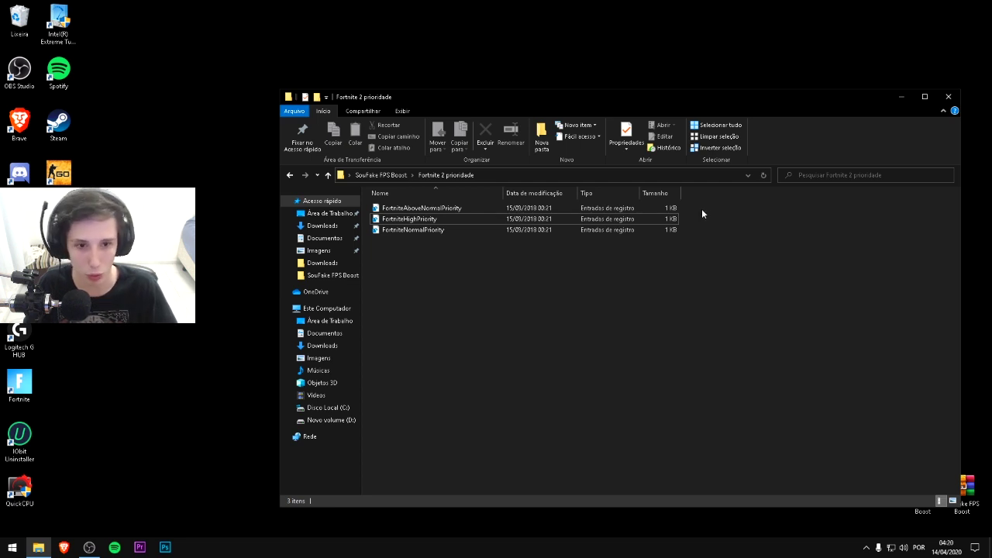
# Examine the FortniteAboveNormalPriority registry file and compare it with FortniteNormalPriority
pyautogui.click(411, 208)
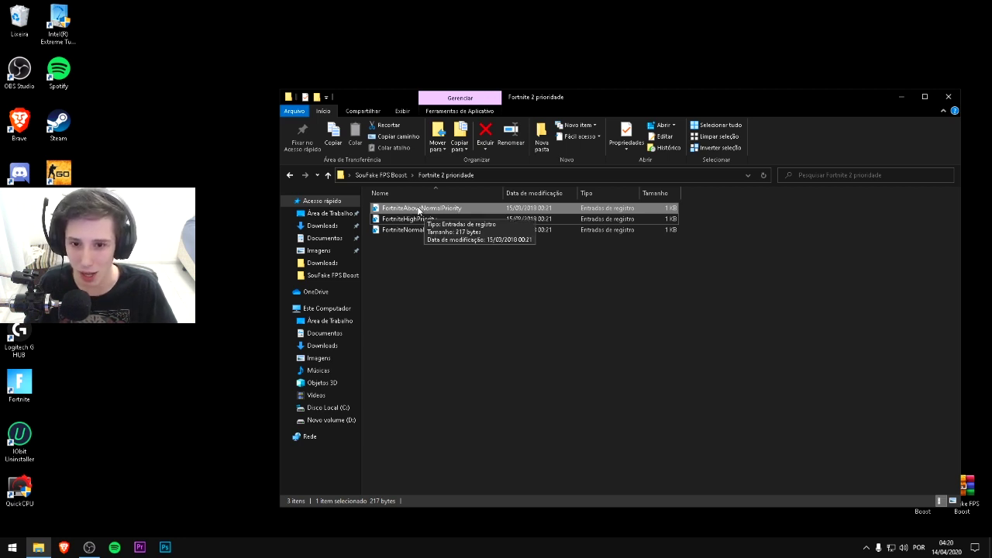
pyautogui.click(666, 240)
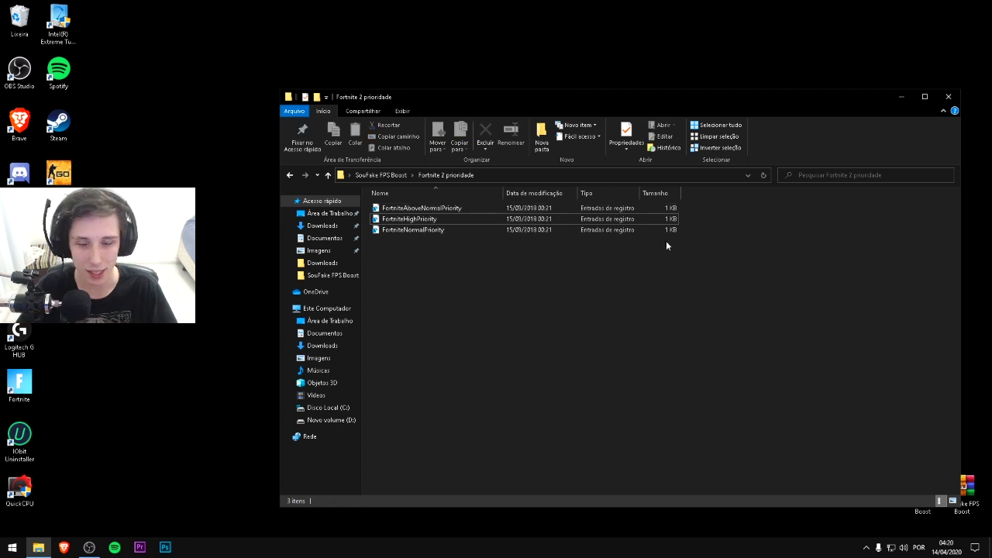
pyautogui.moveTo(702, 225); pyautogui.dragTo(732, 216)
pyautogui.click(728, 219)
pyautogui.click(697, 206)
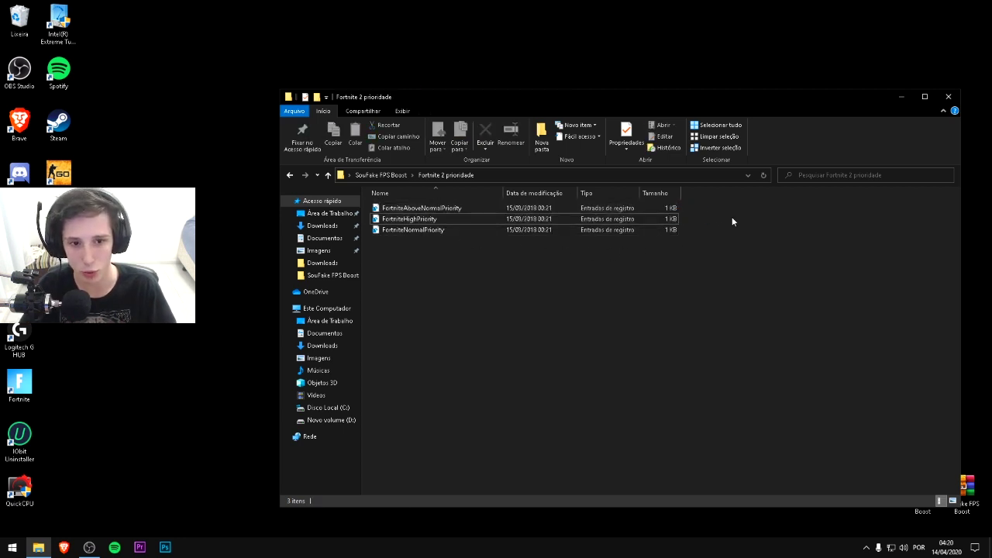
pyautogui.moveTo(420, 245); pyautogui.dragTo(406, 228)
pyautogui.click(423, 247)
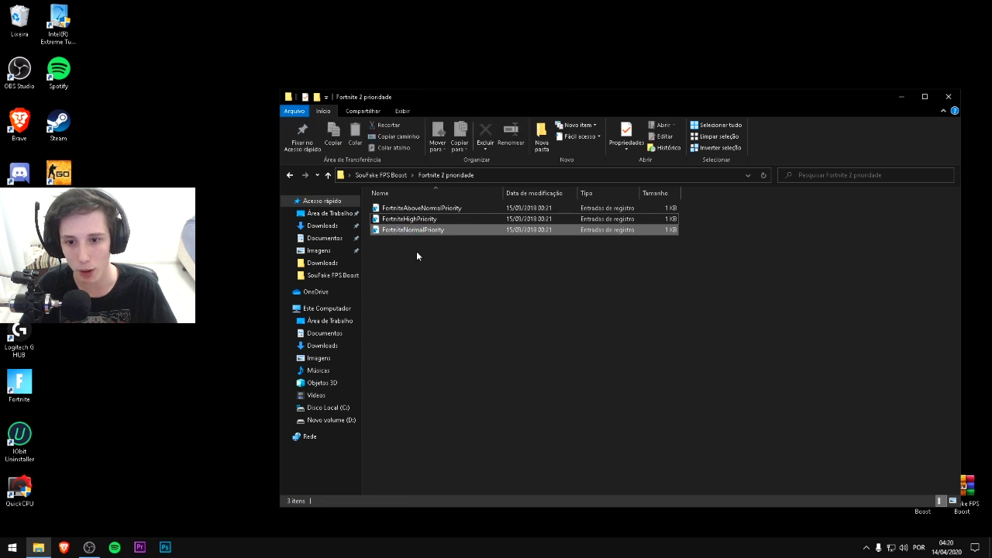
# Return to the SouFake FPS Boost folder and reopen Fortnite 2 prioridade
pyautogui.click(388, 175)
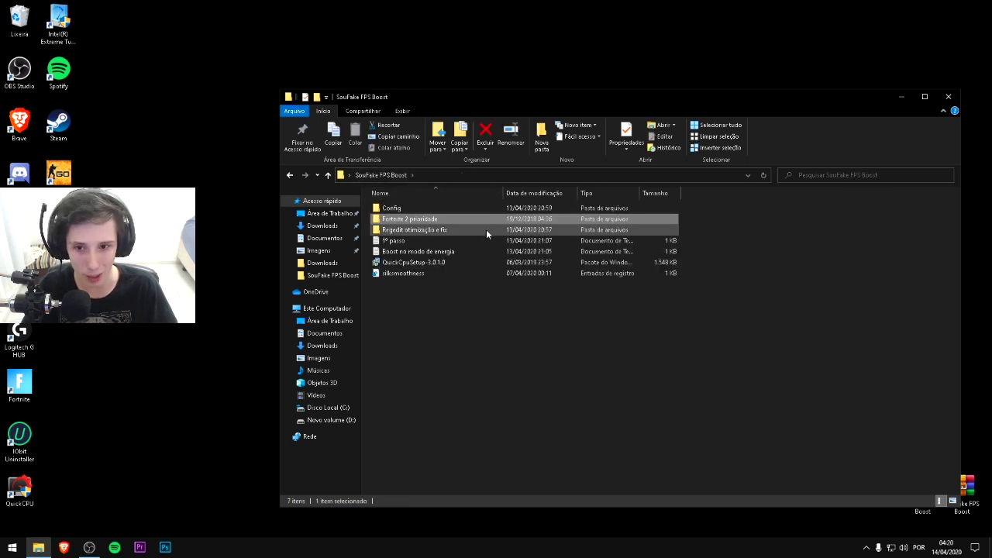
pyautogui.doubleClick(440, 220)
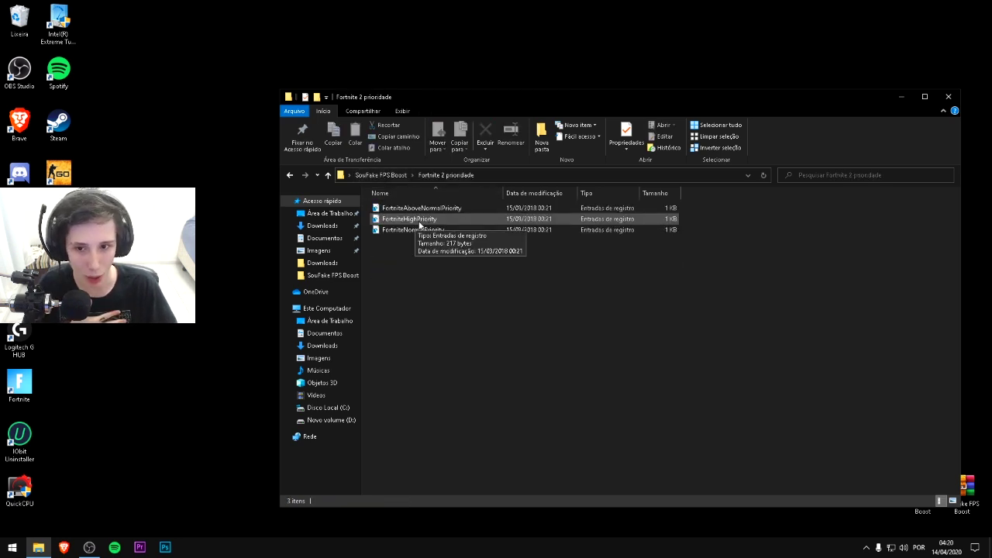
# Select all the Fortnite priority files, return to the SouFake FPS Boost folder and enlarge its window
pyautogui.hotkey('ctrl', 'a')
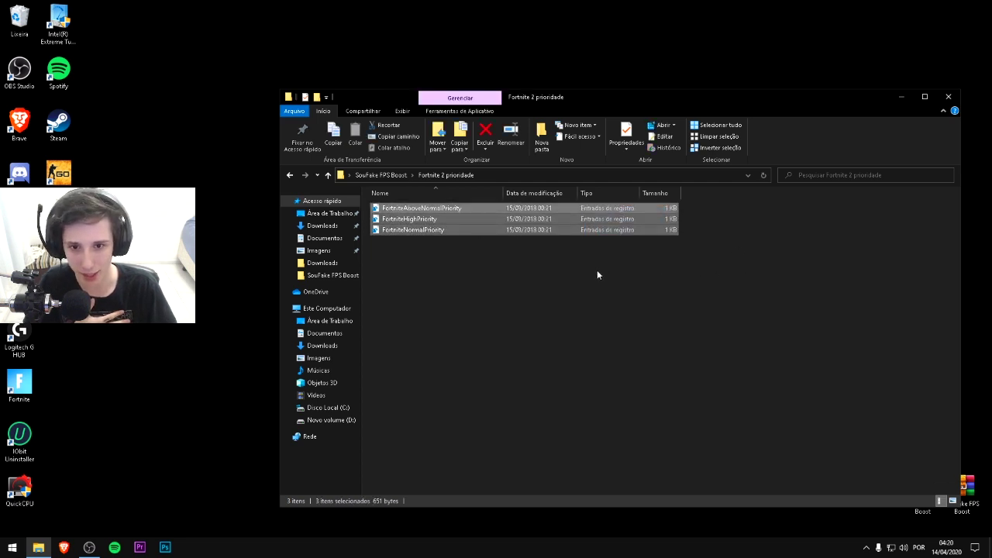
pyautogui.click(390, 174)
pyautogui.moveTo(532, 99); pyautogui.dragTo(595, 93)
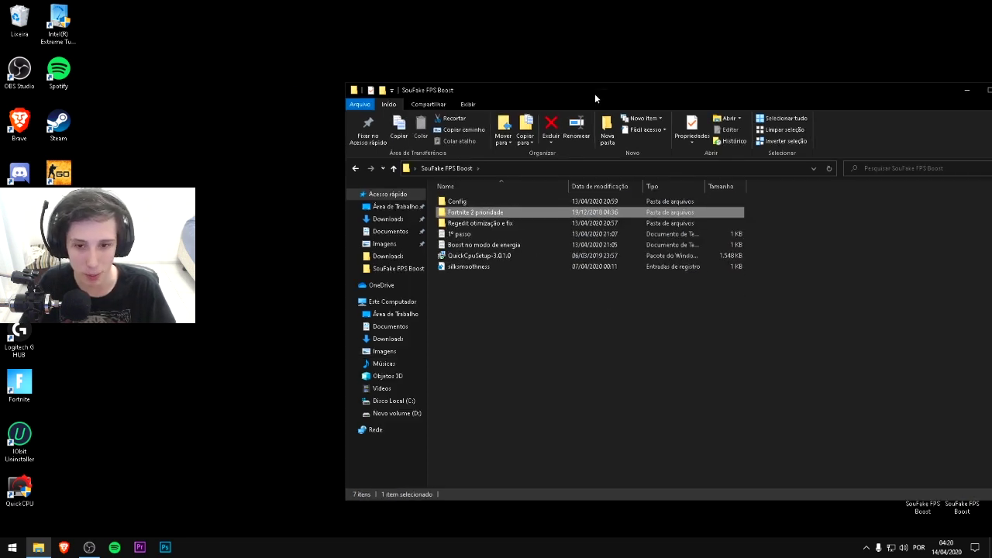
pyautogui.moveTo(685, 500); pyautogui.dragTo(689, 532)
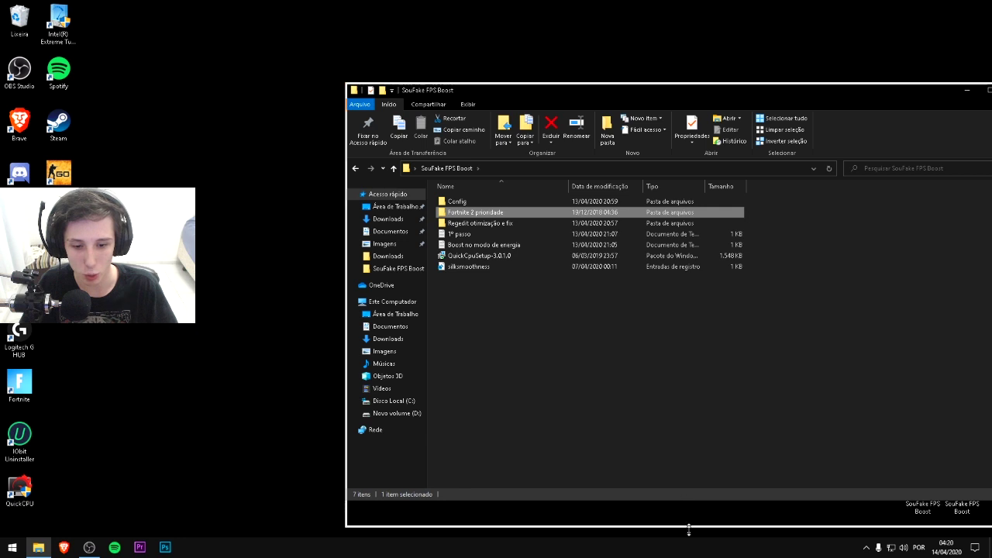
pyautogui.moveTo(629, 88); pyautogui.dragTo(629, 29)
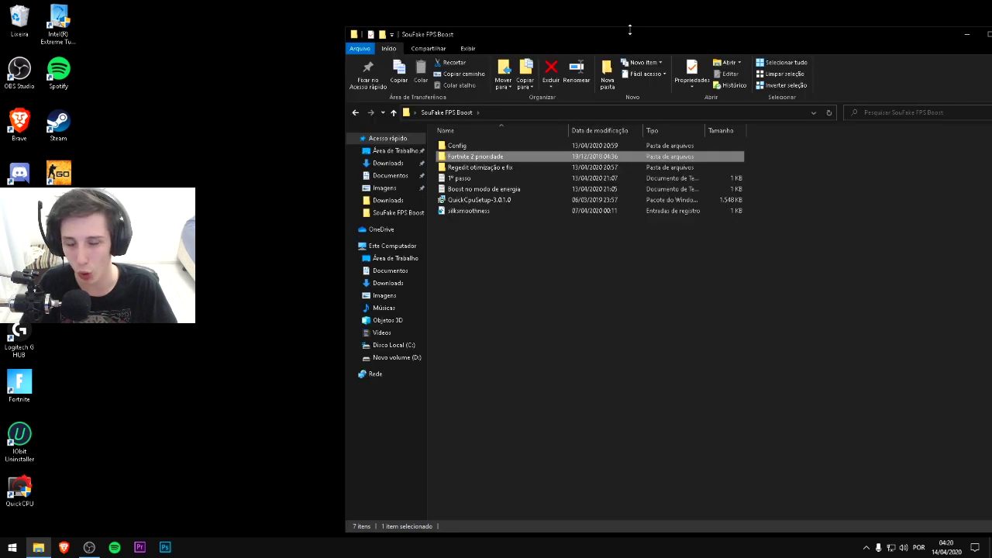
# Open the Regedit otimização e fix folder and single out the Disable DVR 1 registry file for examination
pyautogui.doubleClick(479, 169)
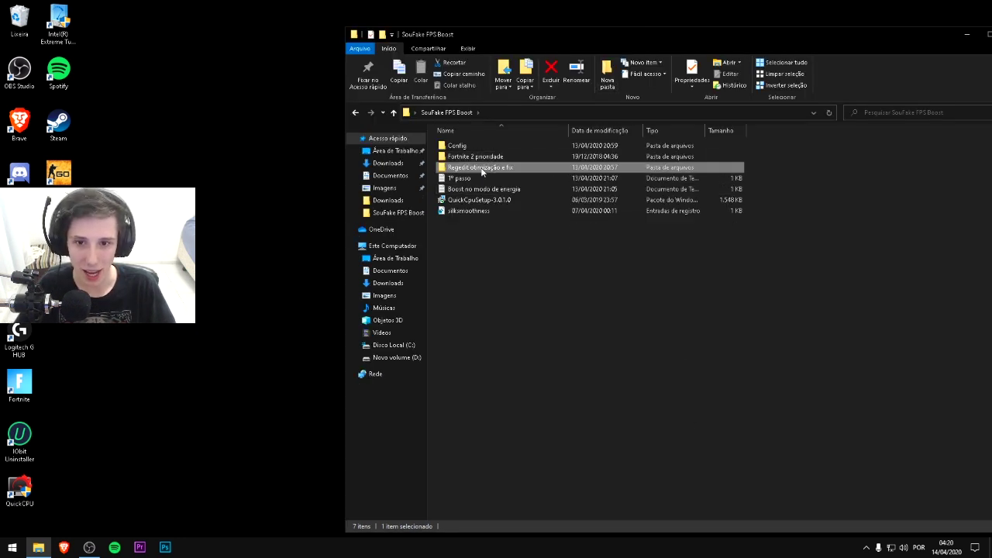
pyautogui.moveTo(761, 161); pyautogui.dragTo(649, 172)
pyautogui.click(791, 156)
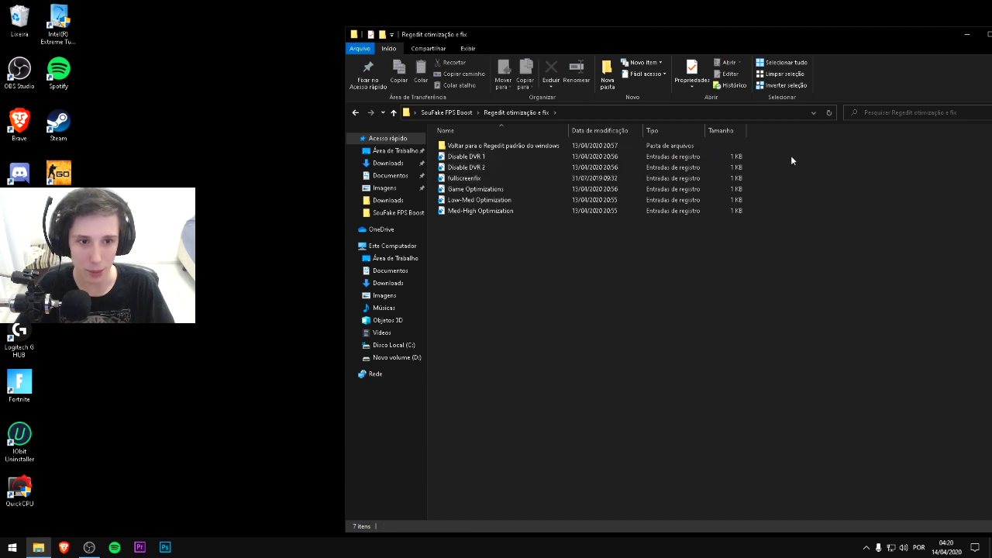
pyautogui.moveTo(765, 156); pyautogui.dragTo(671, 170)
pyautogui.click(637, 174)
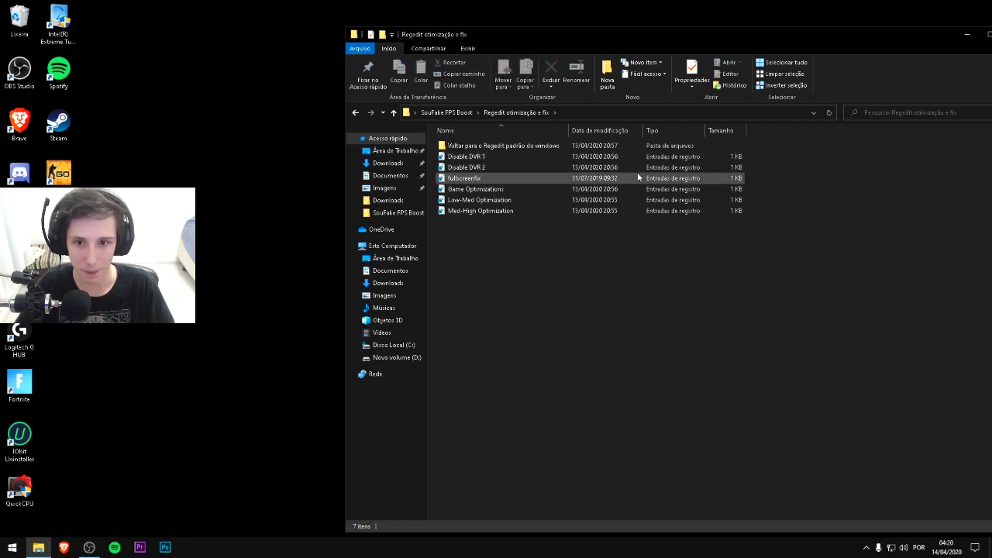
pyautogui.click(478, 159)
pyautogui.doubleClick(488, 156)
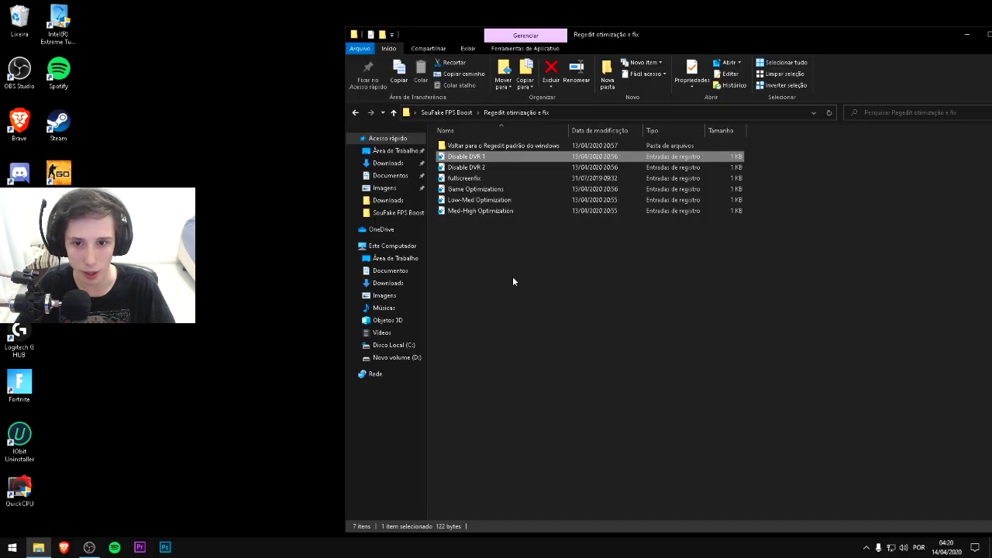
pyautogui.click(513, 276)
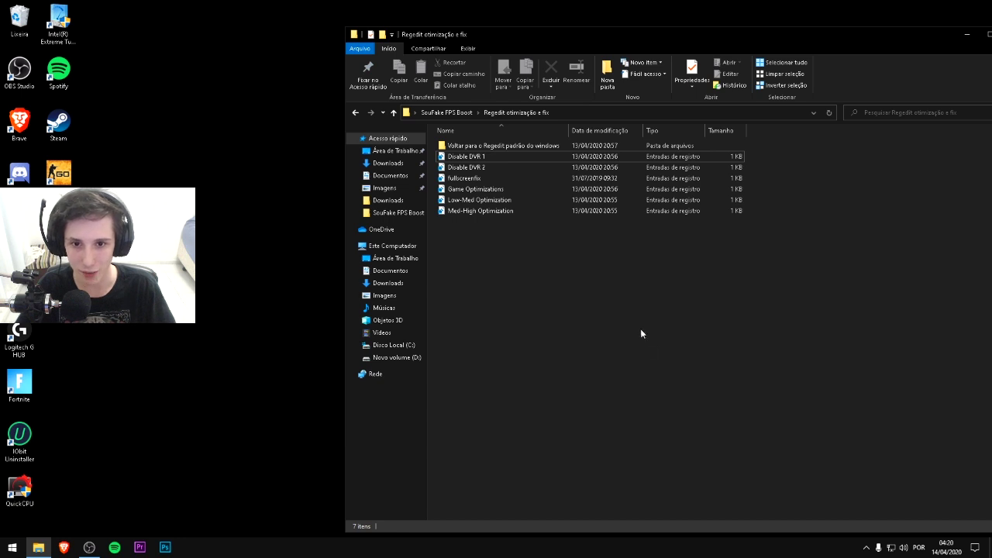
# Look over the Re-Enable registry files in Voltar para o Regedit padrão do windows, and return to Regedit otimização e fix
pyautogui.doubleClick(491, 147)
pyautogui.moveTo(573, 183); pyautogui.dragTo(463, 152)
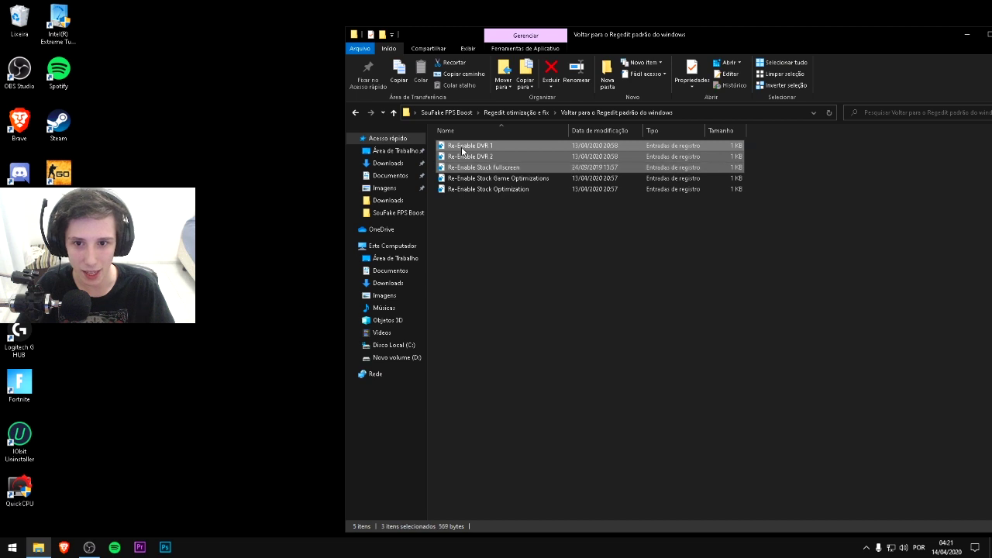
pyautogui.moveTo(790, 204); pyautogui.dragTo(623, 146)
pyautogui.moveTo(747, 248); pyautogui.dragTo(543, 138)
pyautogui.click(517, 112)
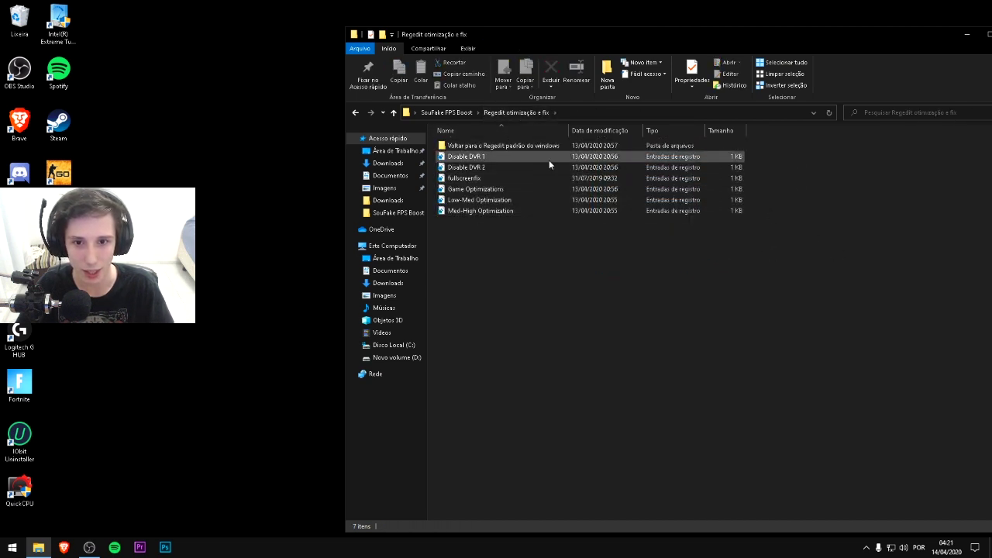
# Compare Disable DVR 1 and Disable DVR 2 with their Re-Enable counterparts in the Windows default restore folder, and return
pyautogui.moveTo(683, 160)
pyautogui.mouseDown()
pyautogui.moveTo(697, 160)
pyautogui.moveTo(666, 171)
pyautogui.mouseUp()
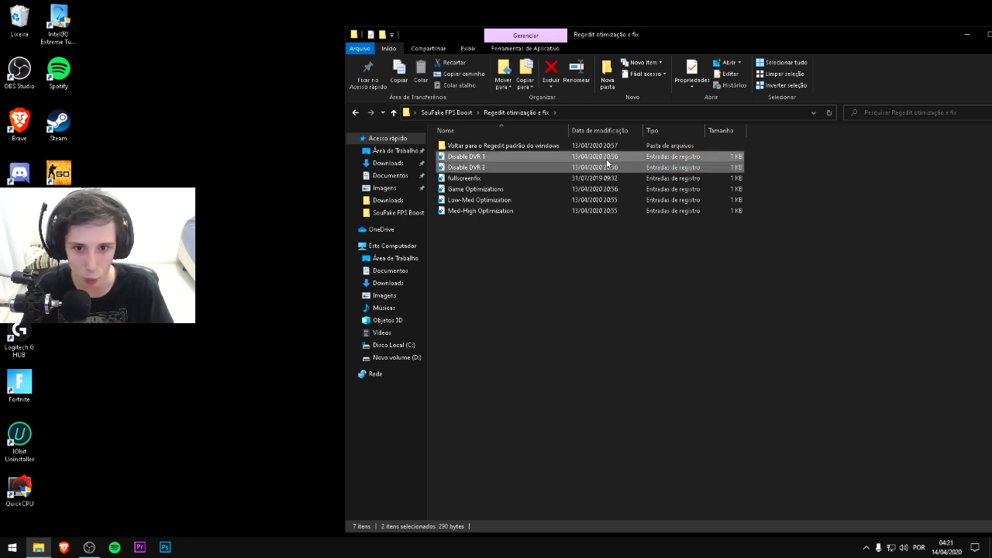
pyautogui.doubleClick(476, 147)
pyautogui.click(499, 154)
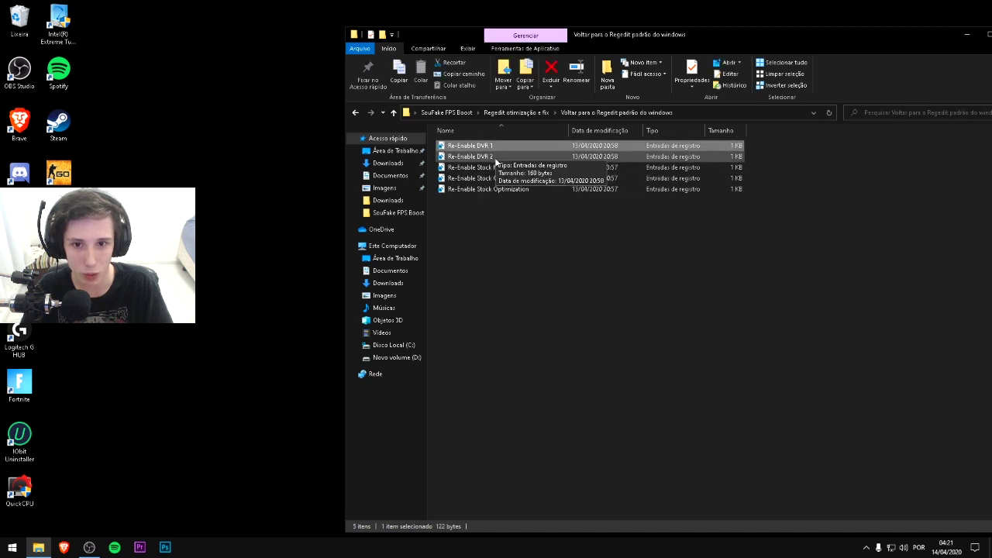
pyautogui.click(523, 116)
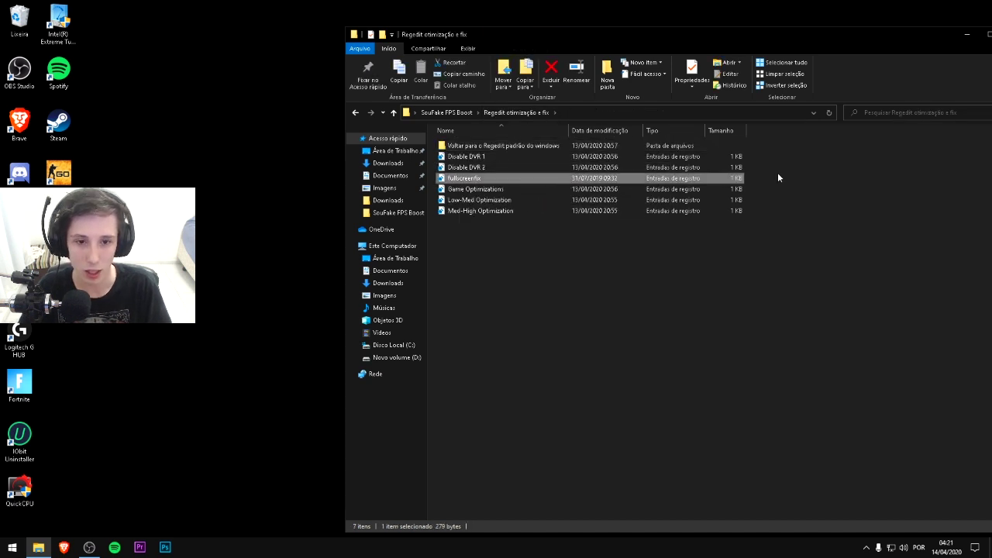
# Single out the fullscreenfix registry file and clear the selection
pyautogui.moveTo(762, 179); pyautogui.dragTo(650, 180)
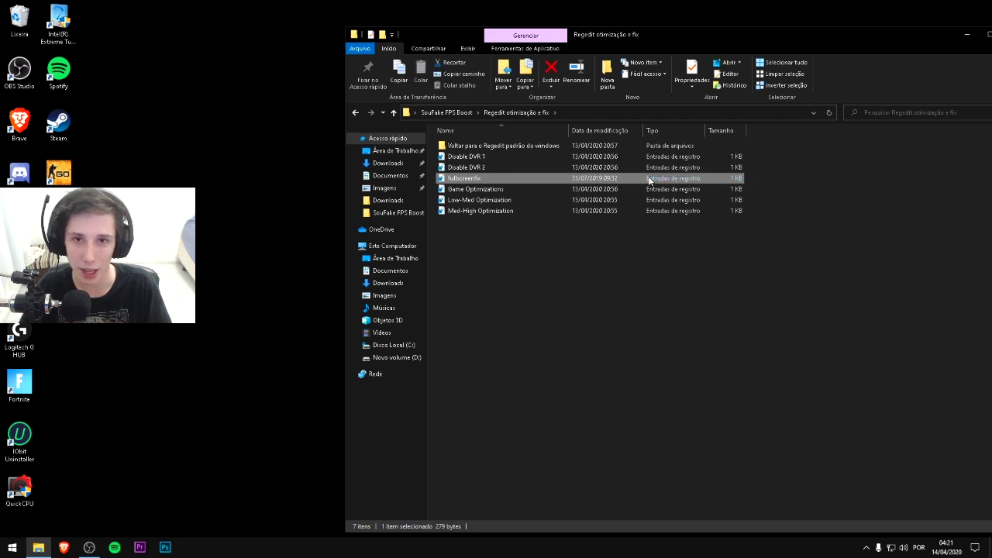
pyautogui.click(587, 262)
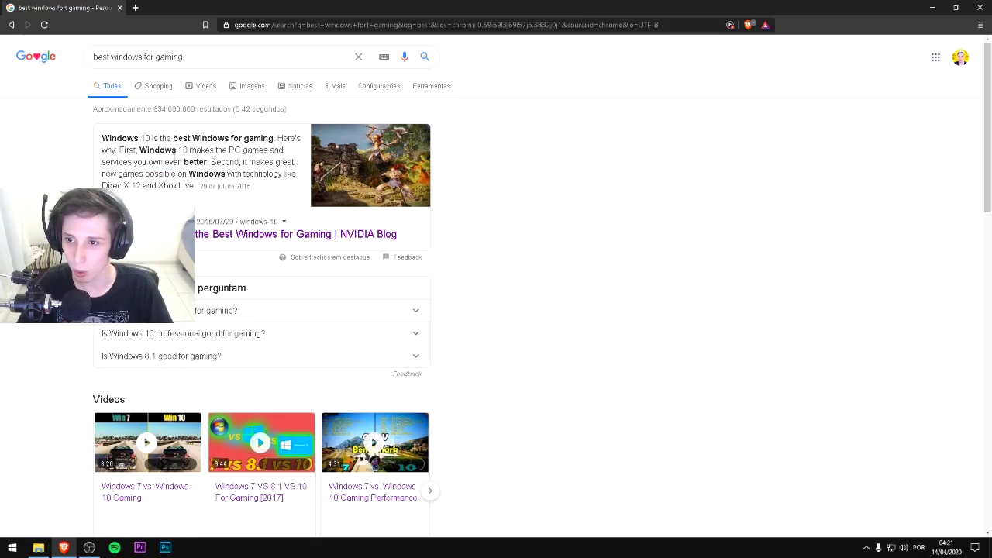
# In the Brave browser, read the featured Windows 10 passage in the "best windows for gaming" results, and close the tab
pyautogui.moveTo(148, 150); pyautogui.dragTo(202, 151)
pyautogui.click(189, 161)
pyautogui.click(139, 162)
pyautogui.moveTo(121, 162); pyautogui.dragTo(149, 151)
pyautogui.moveTo(149, 150); pyautogui.dragTo(129, 151)
pyautogui.click(120, 7)
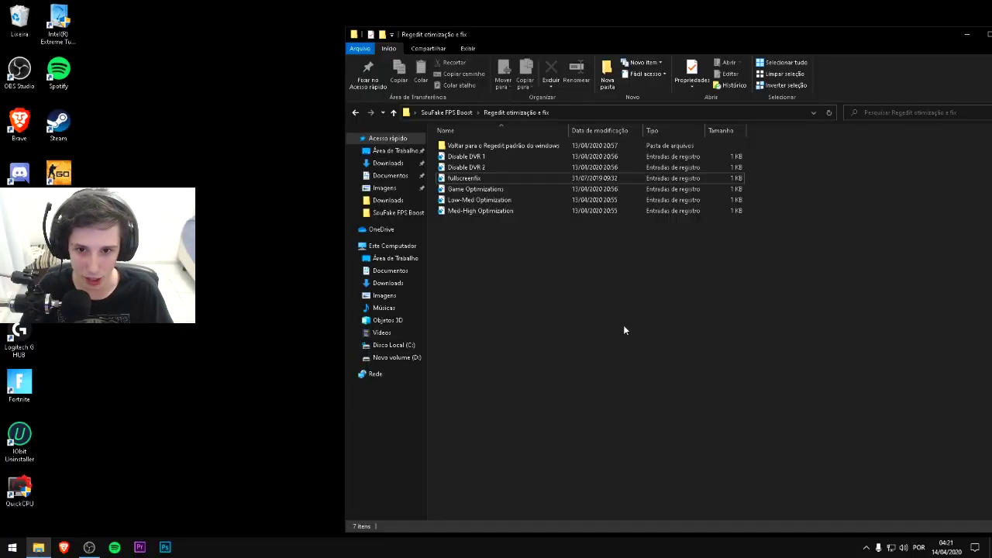
# Examine the fullscreenfix registry file in the Regedit otimização e fix folder, leaving nothing selected
pyautogui.moveTo(766, 178); pyautogui.dragTo(473, 179)
pyautogui.click(481, 241)
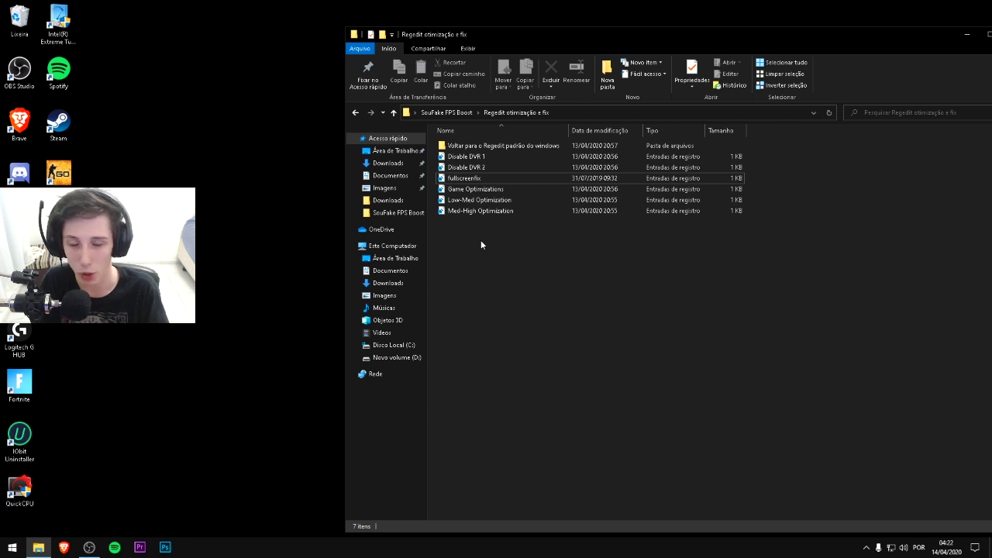
pyautogui.click(497, 178)
pyautogui.moveTo(765, 181); pyautogui.dragTo(653, 180)
pyautogui.click(747, 183)
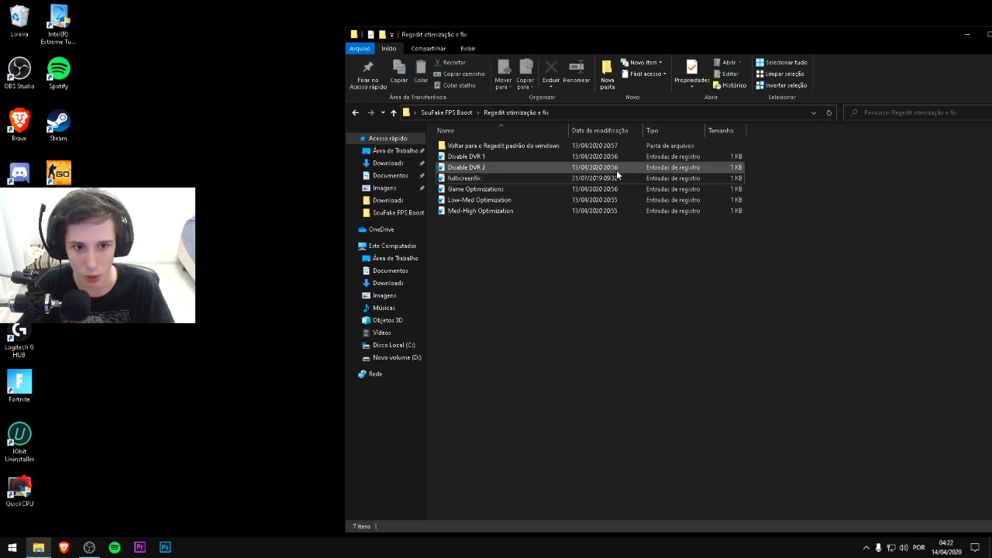
pyautogui.moveTo(763, 178); pyautogui.dragTo(616, 181)
pyautogui.click(755, 186)
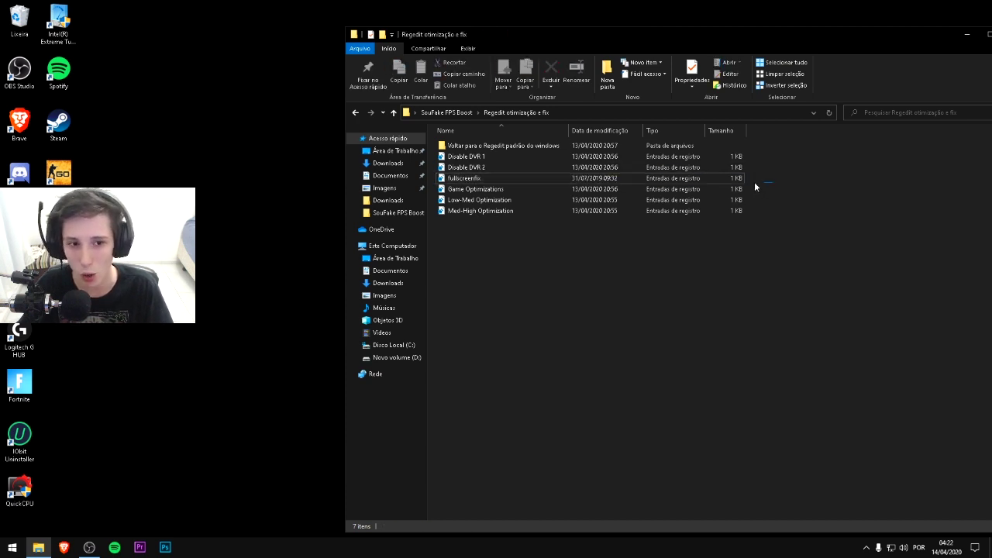
pyautogui.moveTo(773, 182); pyautogui.dragTo(443, 186)
pyautogui.click(458, 276)
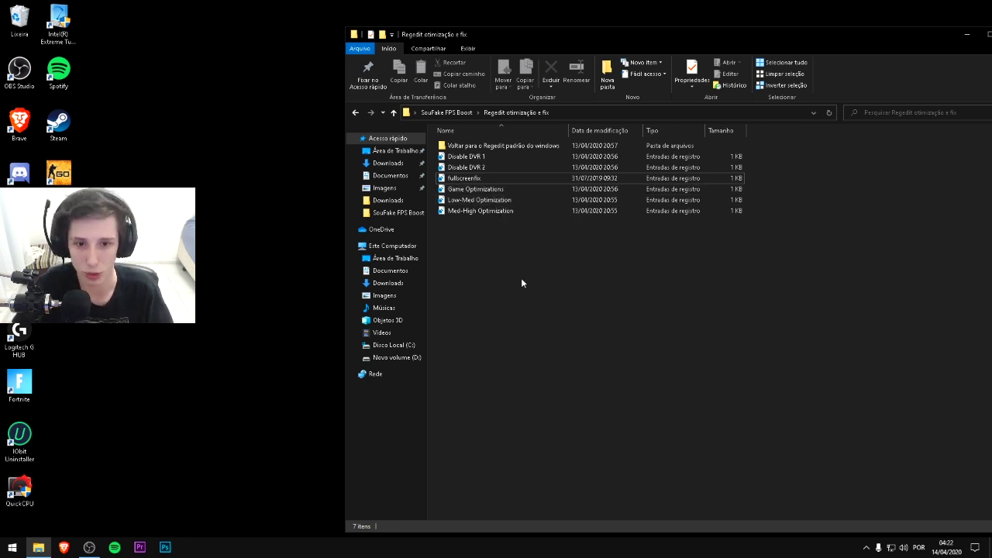
# Compare the Low-Med Optimization and Med-High Optimization registry files, both together and one at a time
pyautogui.moveTo(517, 259); pyautogui.dragTo(455, 201)
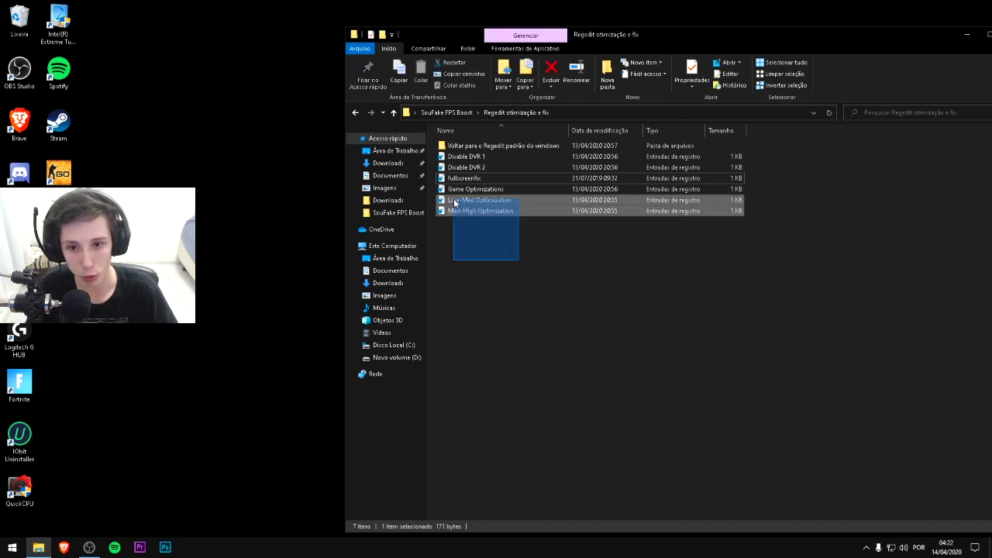
pyautogui.moveTo(531, 237); pyautogui.dragTo(491, 201)
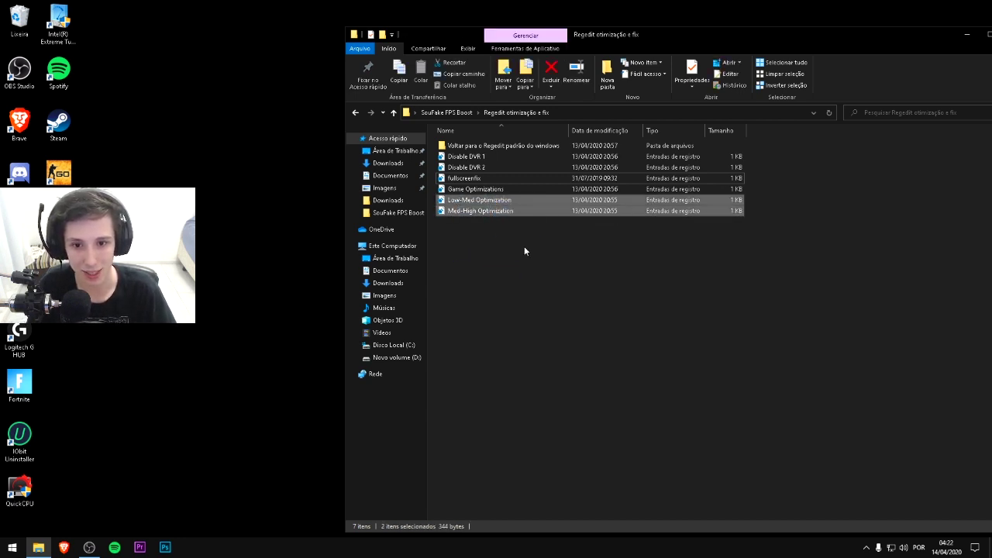
pyautogui.moveTo(558, 251); pyautogui.dragTo(484, 200)
pyautogui.click(512, 241)
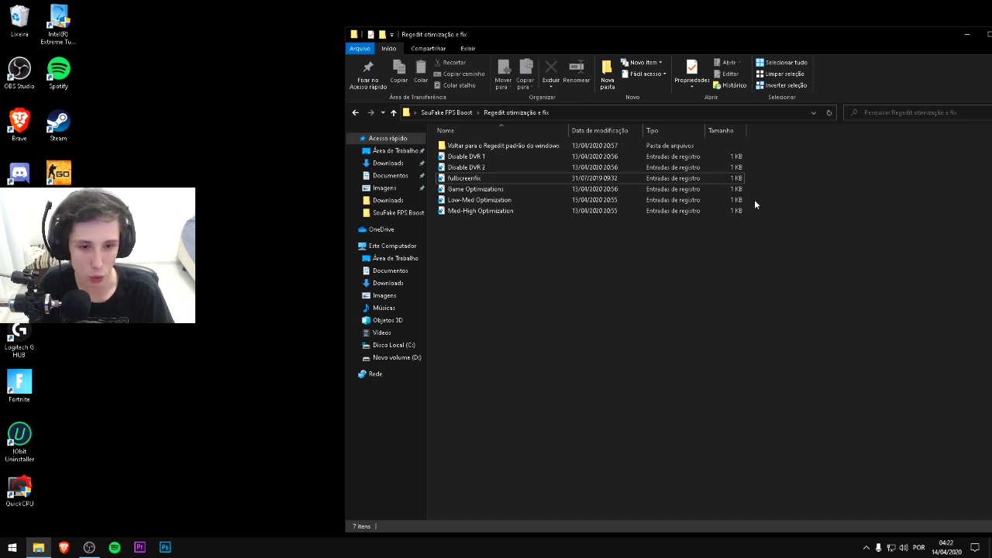
pyautogui.moveTo(752, 199); pyautogui.dragTo(468, 203)
pyautogui.click(522, 239)
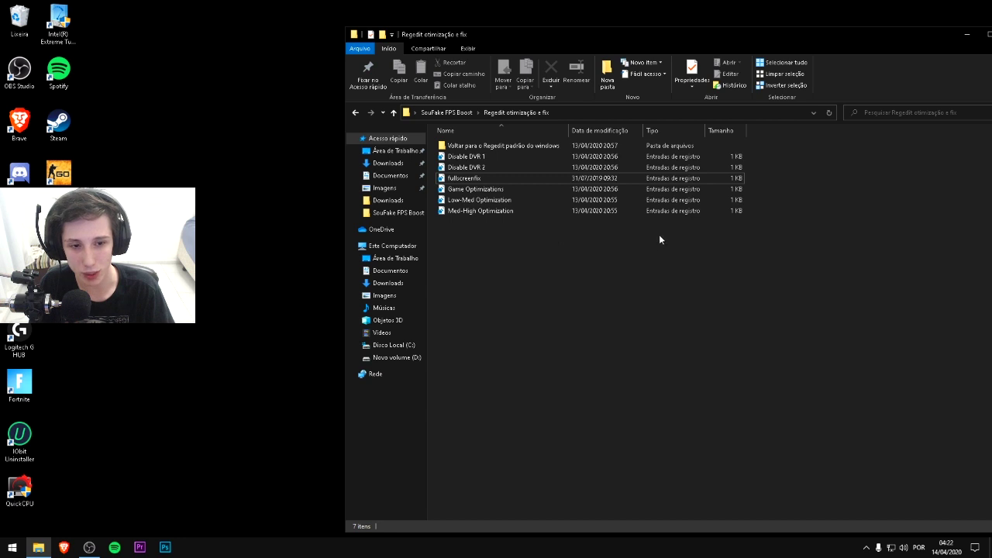
pyautogui.moveTo(660, 239); pyautogui.dragTo(461, 225)
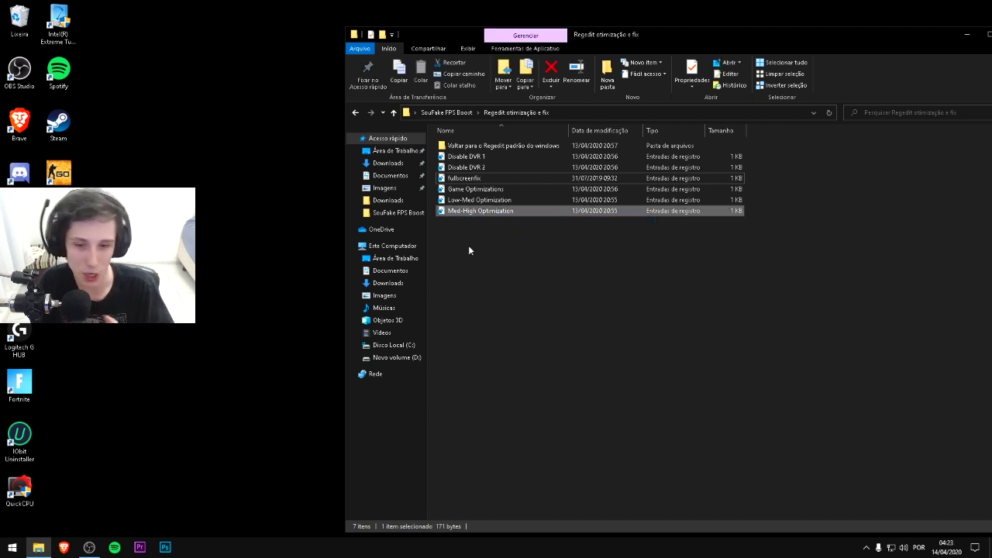
pyautogui.moveTo(521, 230); pyautogui.dragTo(484, 236)
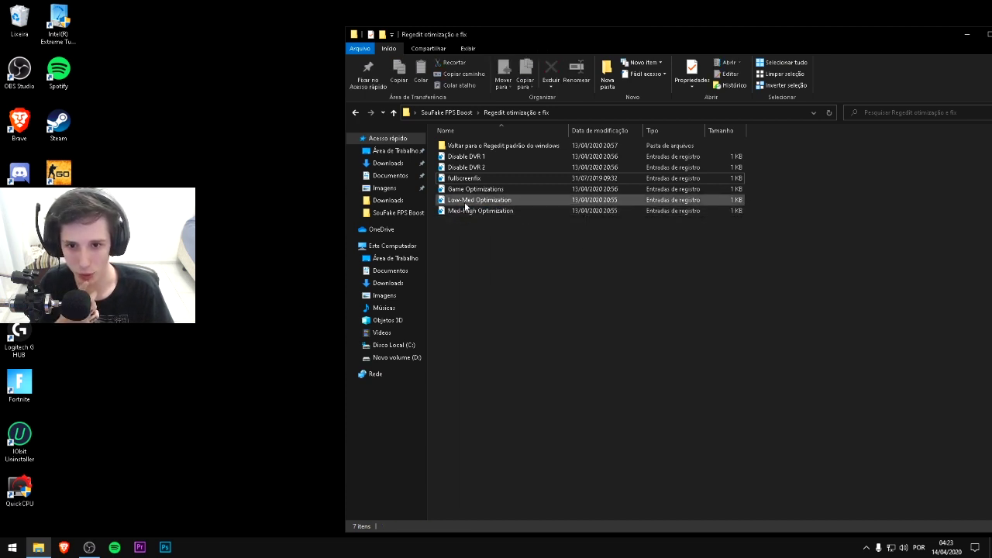
# Examine the Low-Med Optimization registry file again beside Med-High Optimization, and clear the selection
pyautogui.click(484, 204)
pyautogui.click(776, 201)
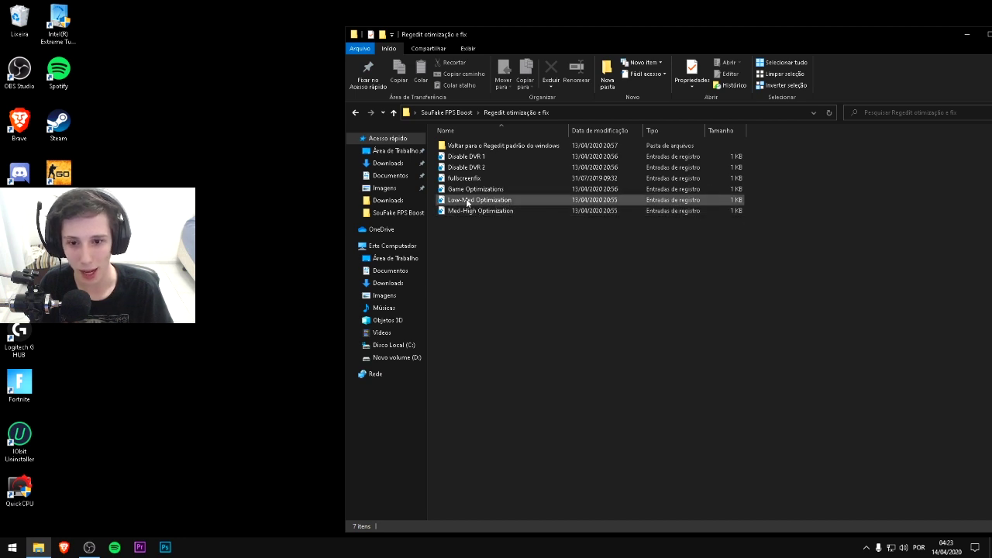
pyautogui.click(640, 201)
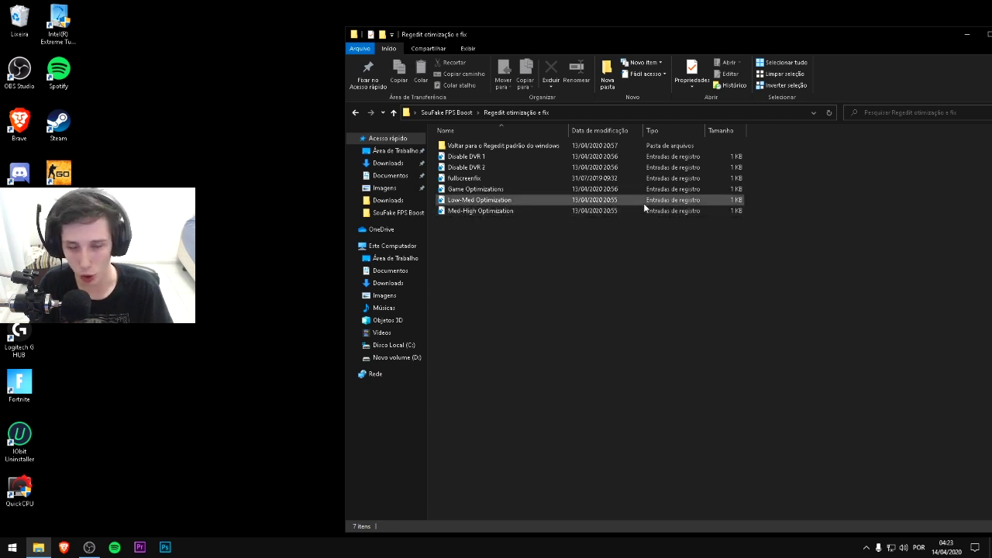
pyautogui.moveTo(764, 199); pyautogui.dragTo(702, 214)
pyautogui.click(762, 218)
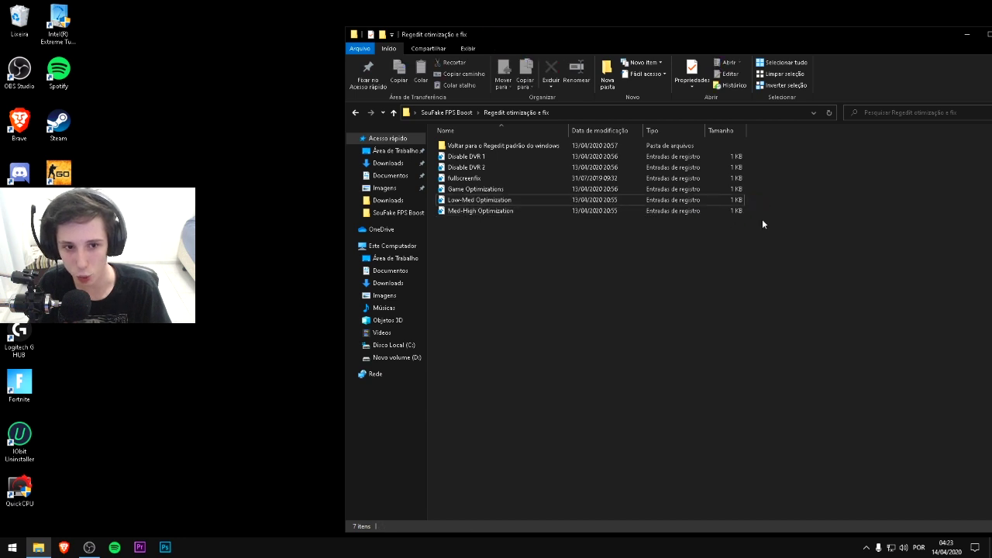
# Return to the SouFake FPS Boost folder and open the Boost no modo de energia text file to show its powercfg command
pyautogui.hotkey('alt', 'Left')
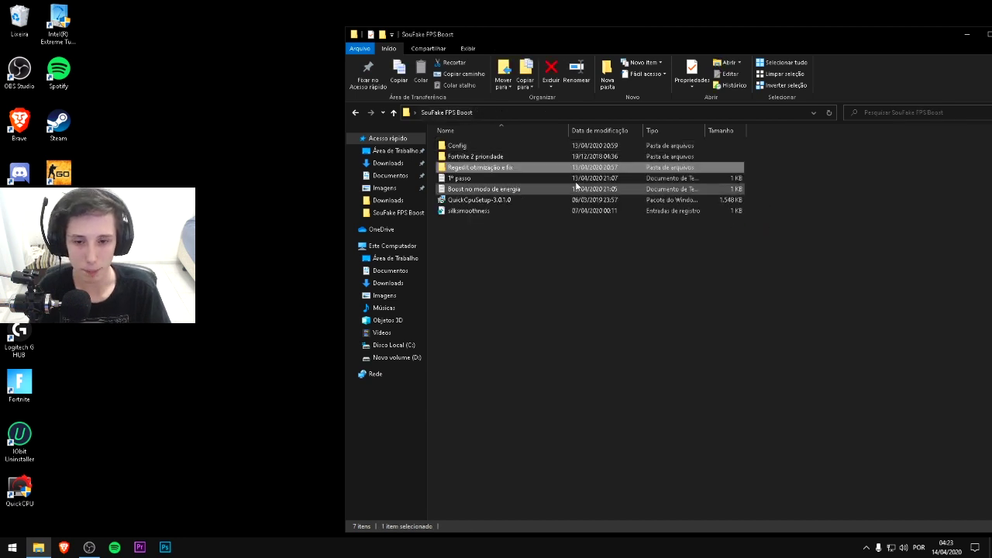
pyautogui.doubleClick(509, 168)
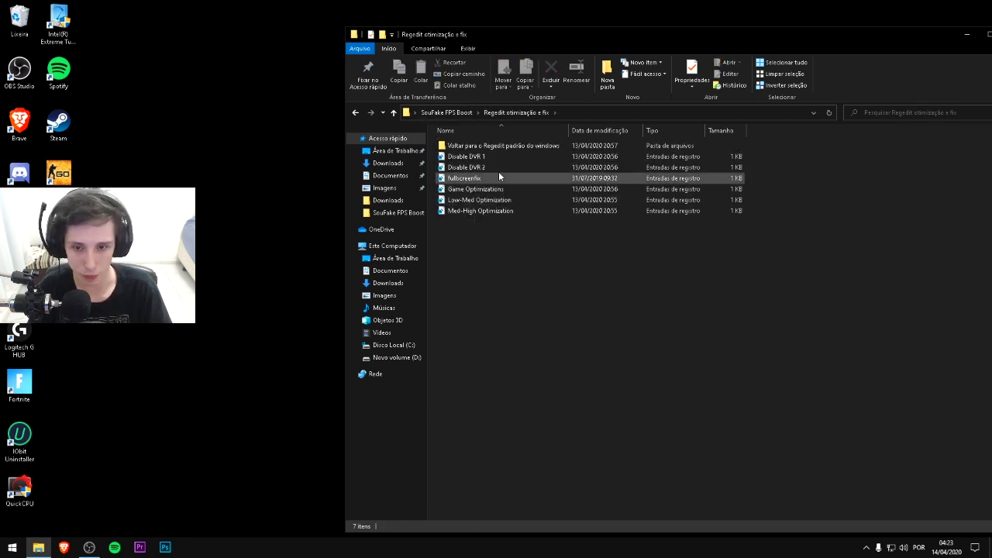
pyautogui.click(458, 113)
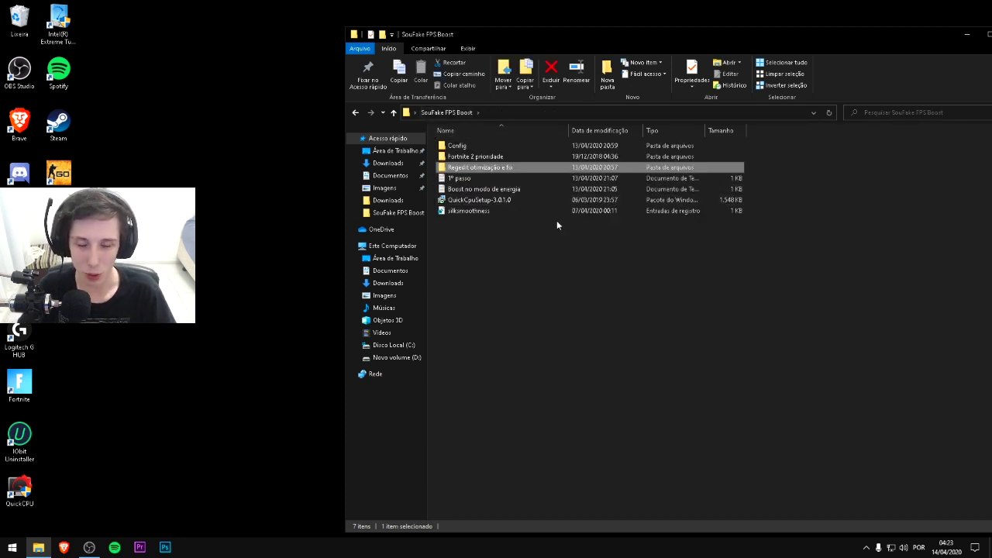
pyautogui.doubleClick(496, 189)
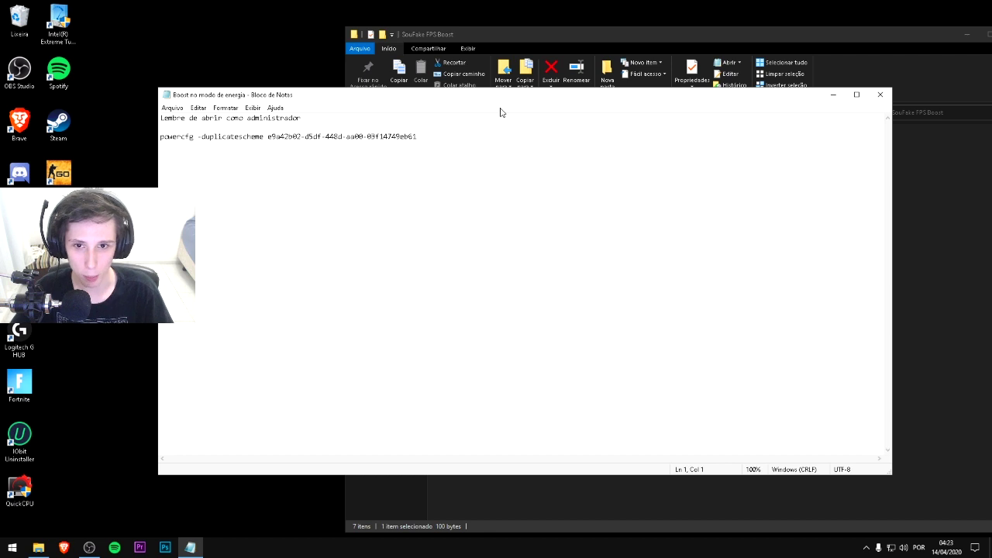
pyautogui.moveTo(500, 113); pyautogui.dragTo(589, 109)
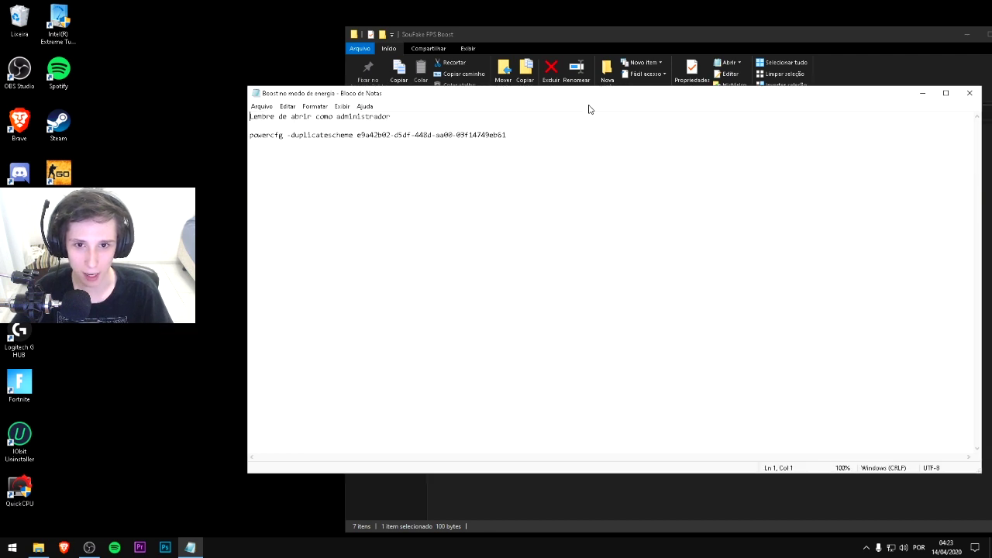
# Highlight the powercfg -duplicatescheme line in the Boost no modo de energia note, checking the note against the SouFake FPS Boost folder
pyautogui.click(636, 63)
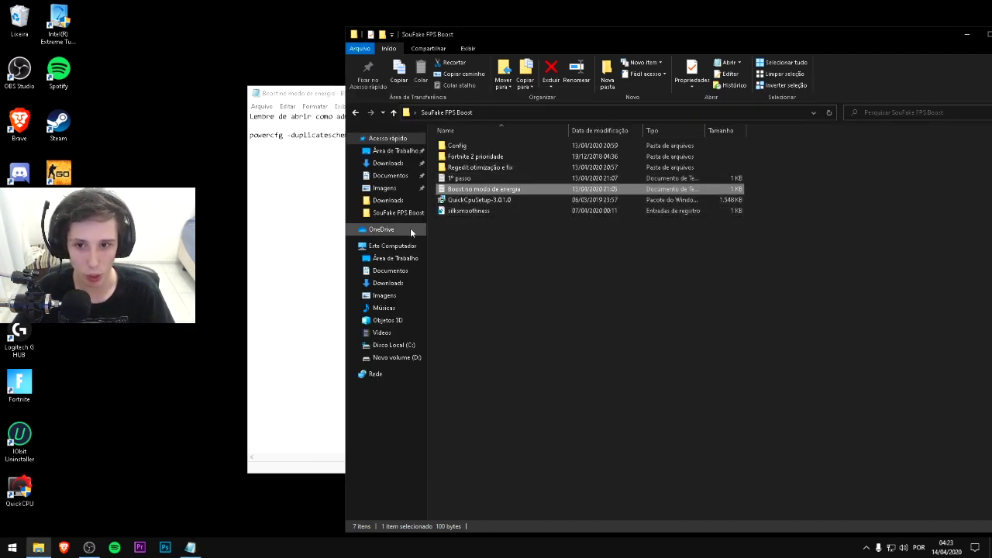
pyautogui.hotkey('alt', 'Tab')
pyautogui.moveTo(528, 148); pyautogui.dragTo(253, 154)
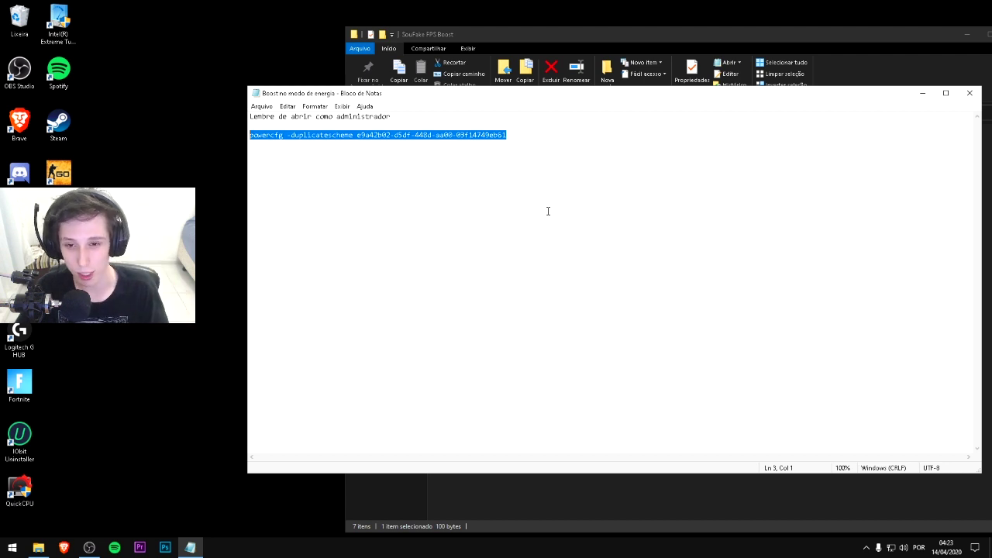
pyautogui.hotkey('alt', 'Tab')
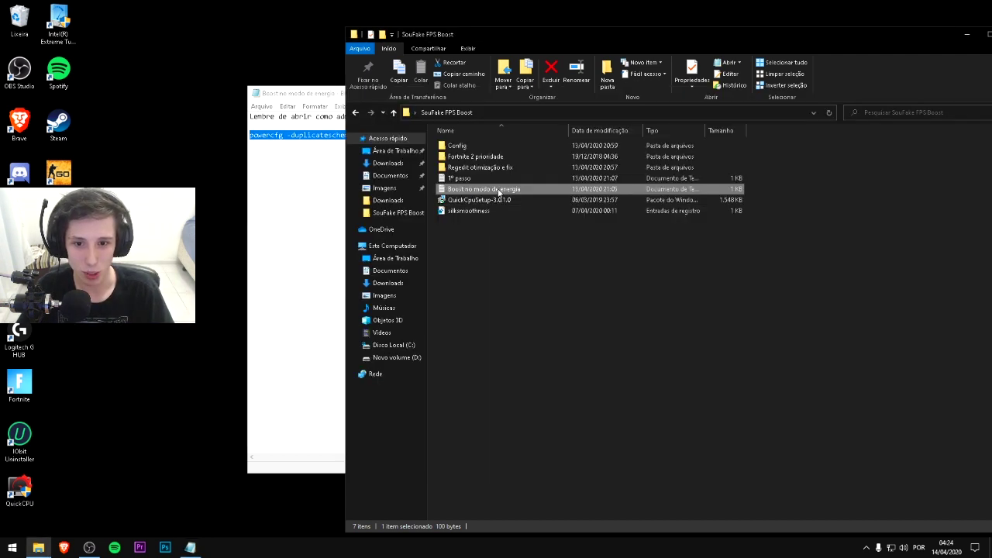
pyautogui.click(327, 202)
pyautogui.hotkey('shift', 'Home')
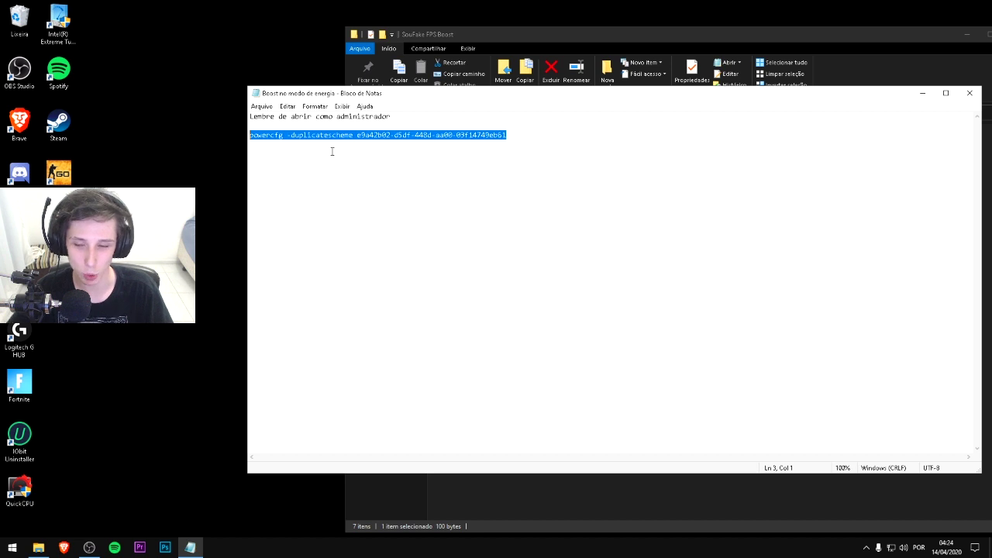
# Open the Windows power plan settings, view the preferred and additional plans in Opções de Energia, and close the window
pyautogui.click(421, 243)
pyautogui.press('super')
pyautogui.write('plano')
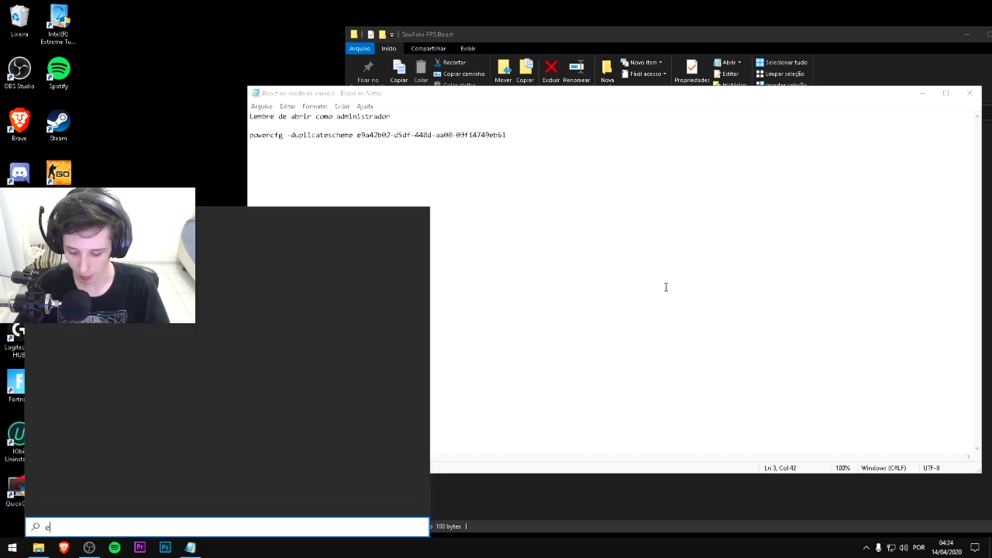
pyautogui.press('Return')
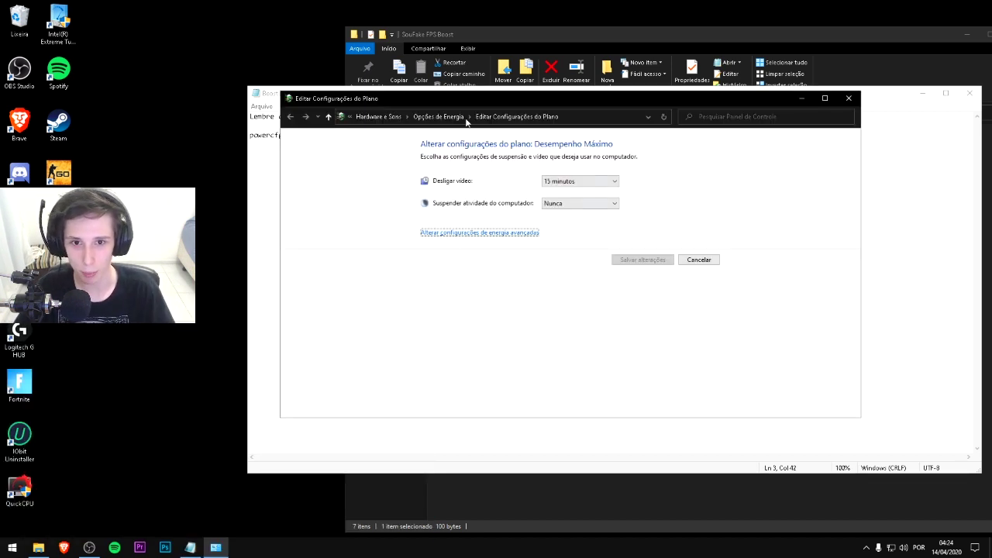
pyautogui.click(440, 116)
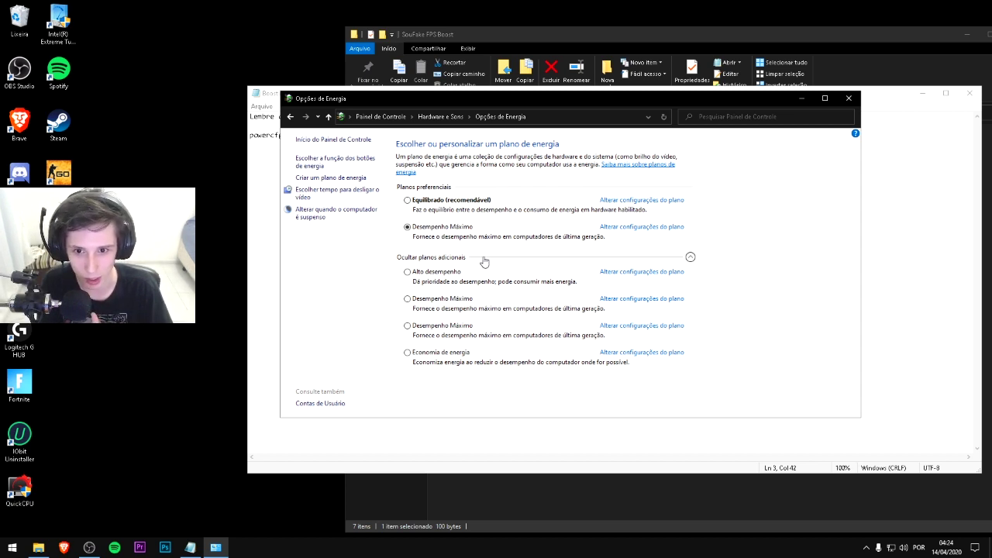
pyautogui.click(690, 258)
pyautogui.click(691, 258)
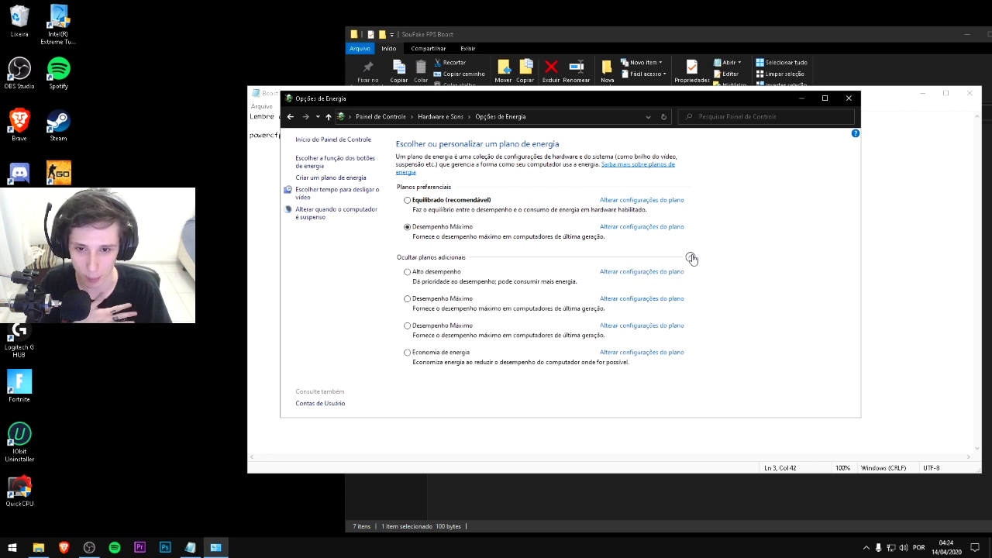
pyautogui.click(849, 98)
# Copy the powercfg -duplicatescheme line from the note and open the Command Prompt as administrator
pyautogui.moveTo(540, 157); pyautogui.dragTo(248, 134)
pyautogui.press('super+c')
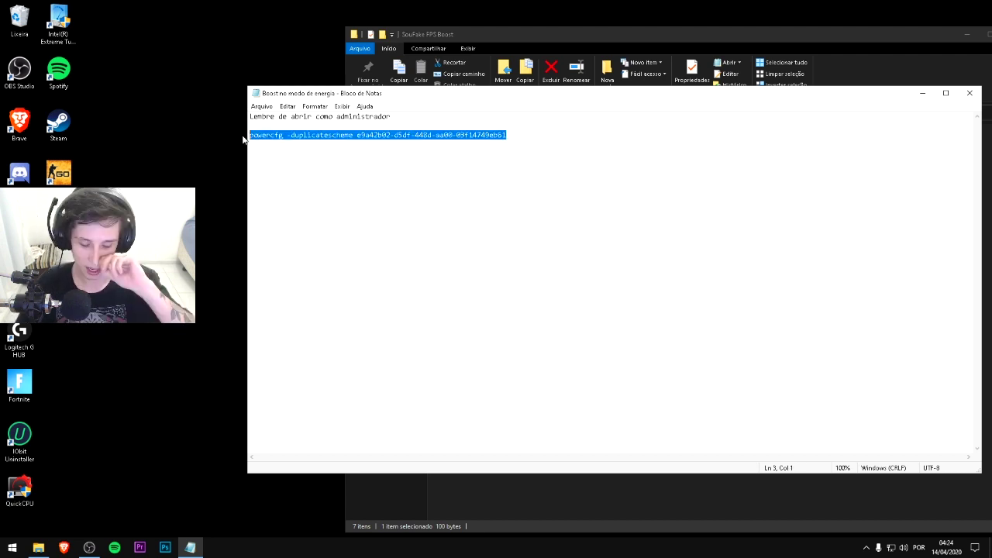
pyautogui.press('super')
pyautogui.write('cmd')
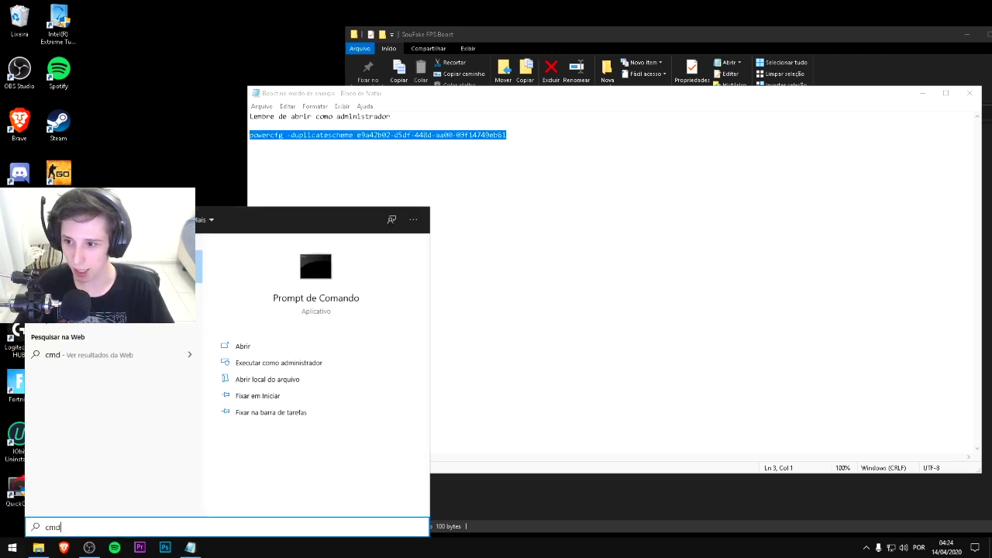
pyautogui.rightClick(120, 267)
pyautogui.click(155, 277)
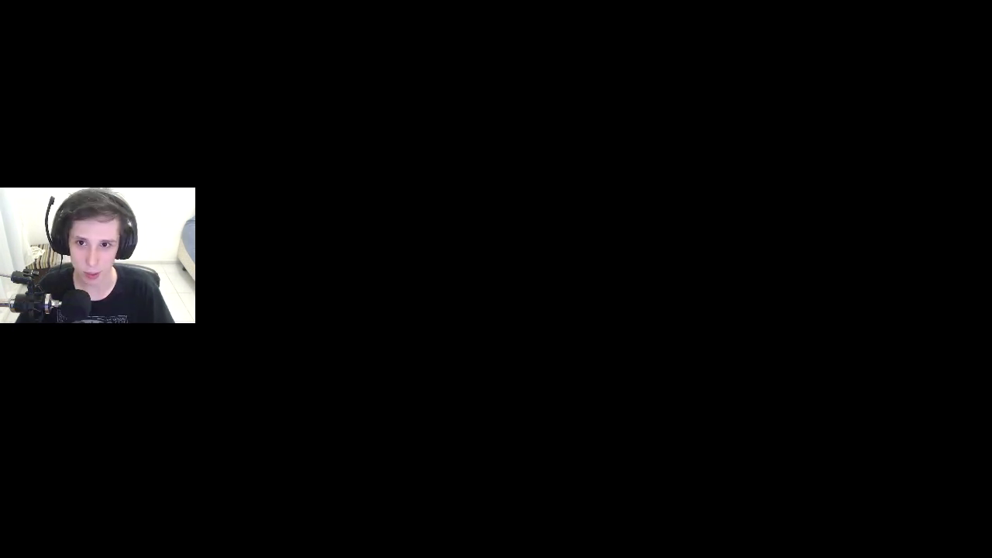
pyautogui.hotkey('alt', 's')
# Run powercfg -duplicatescheme e9a42b02-d5df-448d-aa00-03f14749eb61 in the administrator Command Prompt, and close the prompt
pyautogui.moveTo(549, 96); pyautogui.dragTo(647, 97)
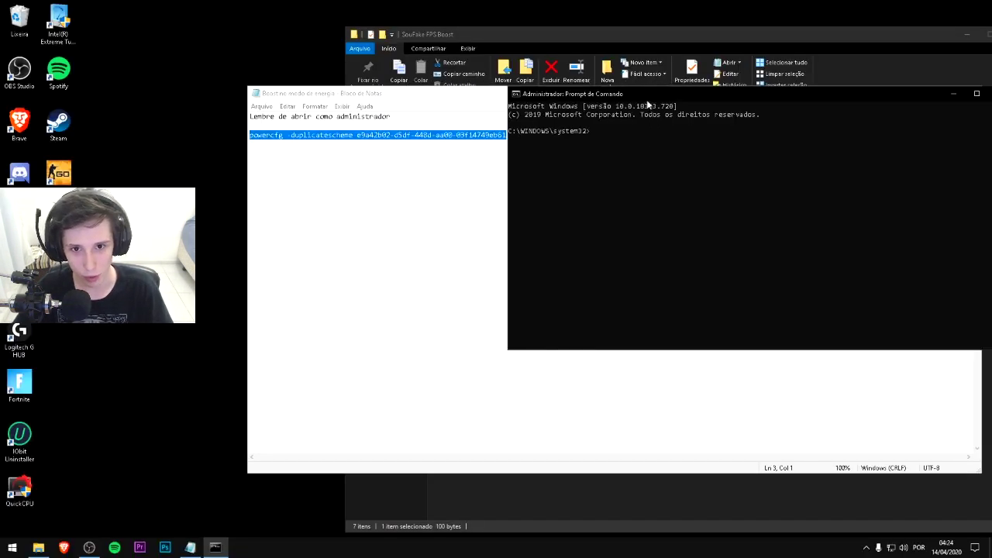
pyautogui.rightClick(621, 162)
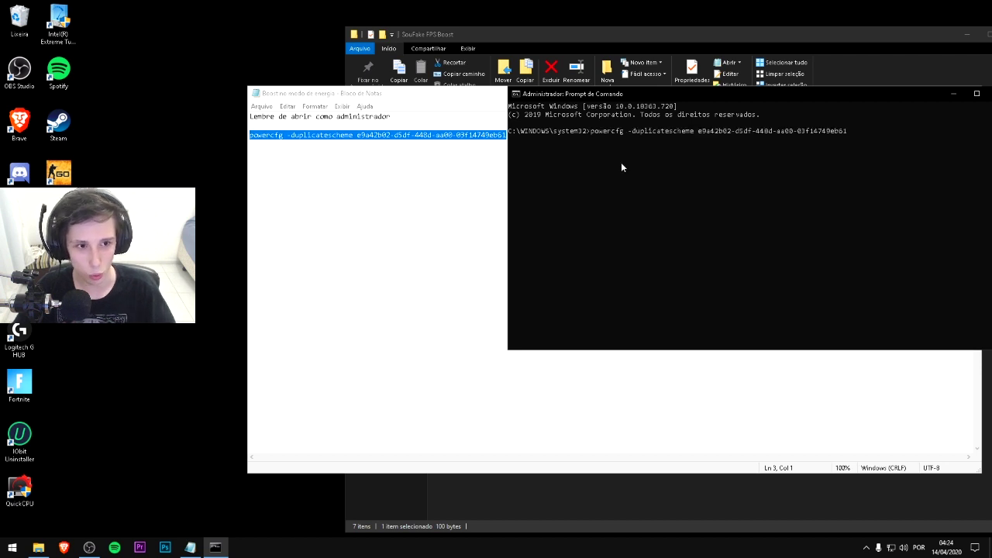
pyautogui.press('Return')
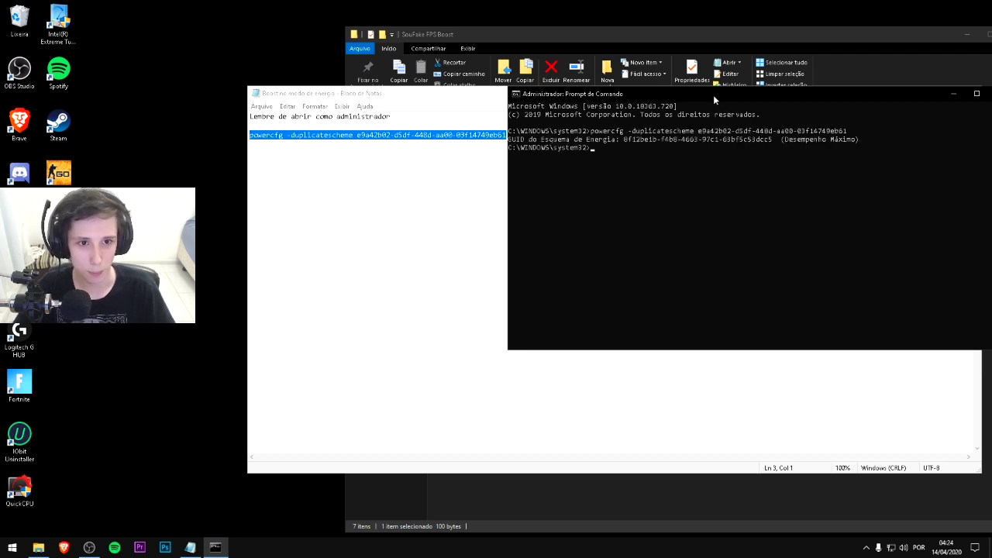
pyautogui.moveTo(713, 95); pyautogui.dragTo(541, 104)
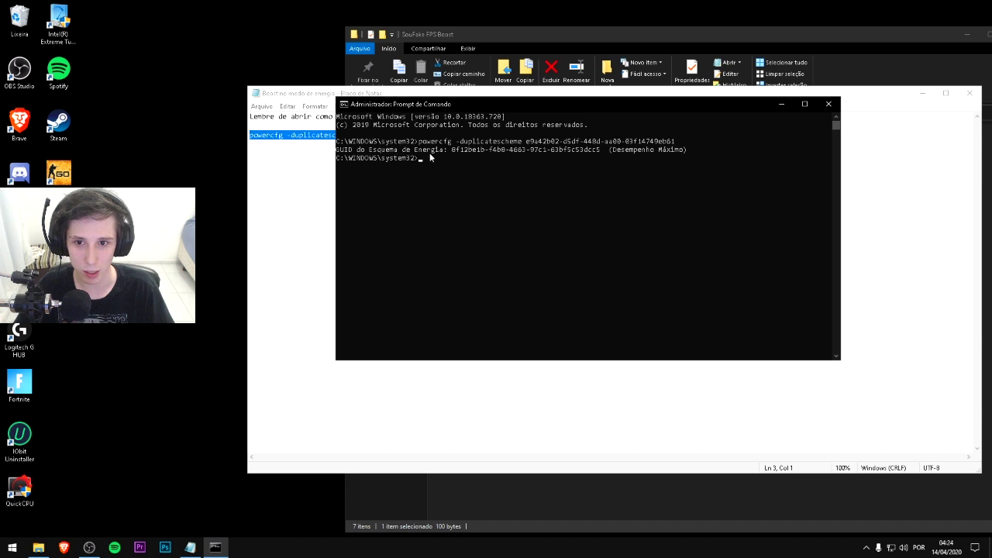
pyautogui.click(828, 103)
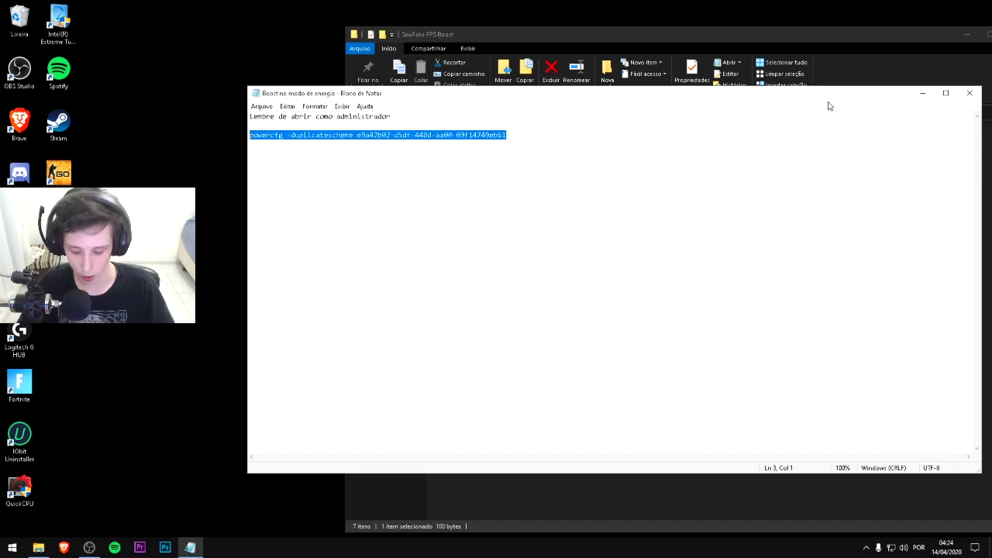
# Reopen Opções de Energia to check the plan list for the duplicated Desempenho Máximo plan, and close the window
pyautogui.press('super')
pyautogui.write('energi')
pyautogui.press('Return')
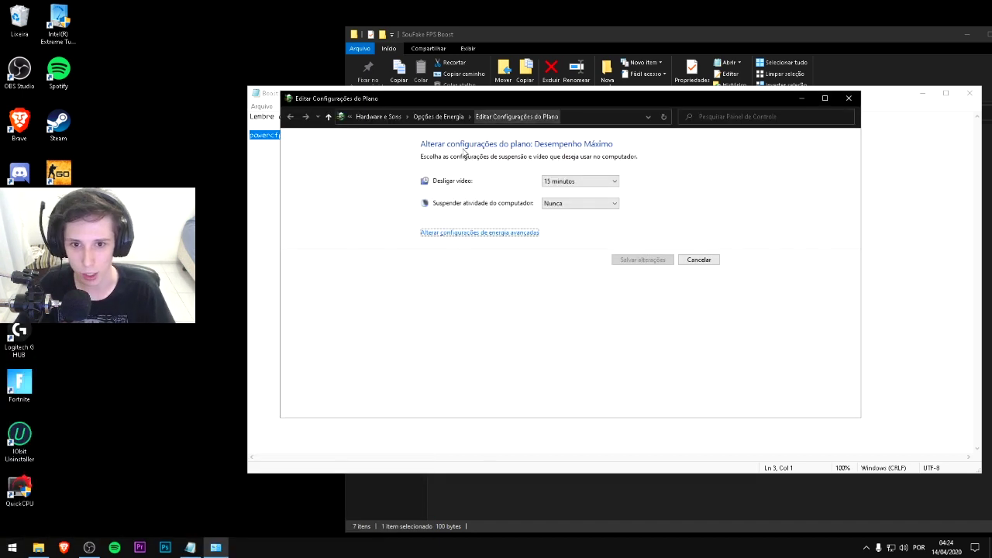
pyautogui.click(426, 117)
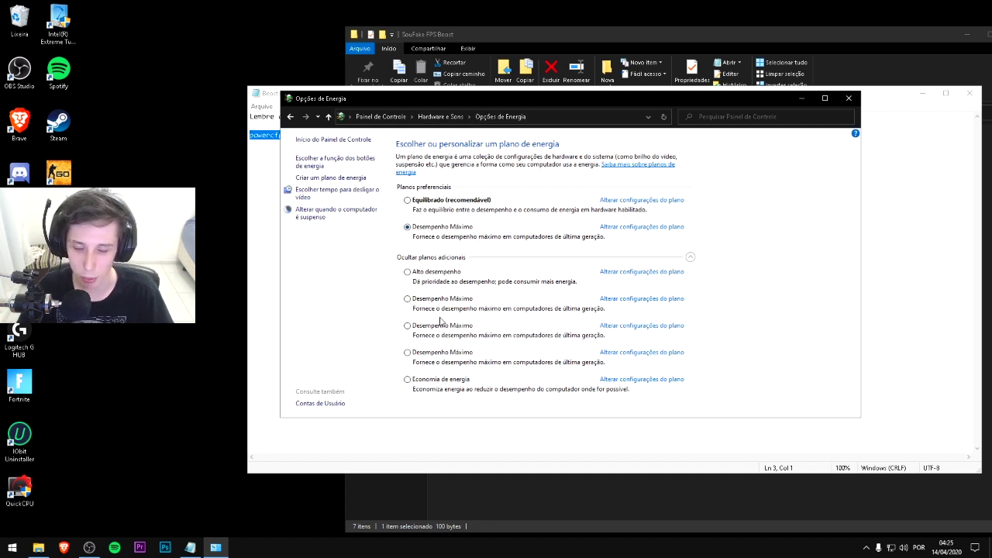
pyautogui.click(849, 97)
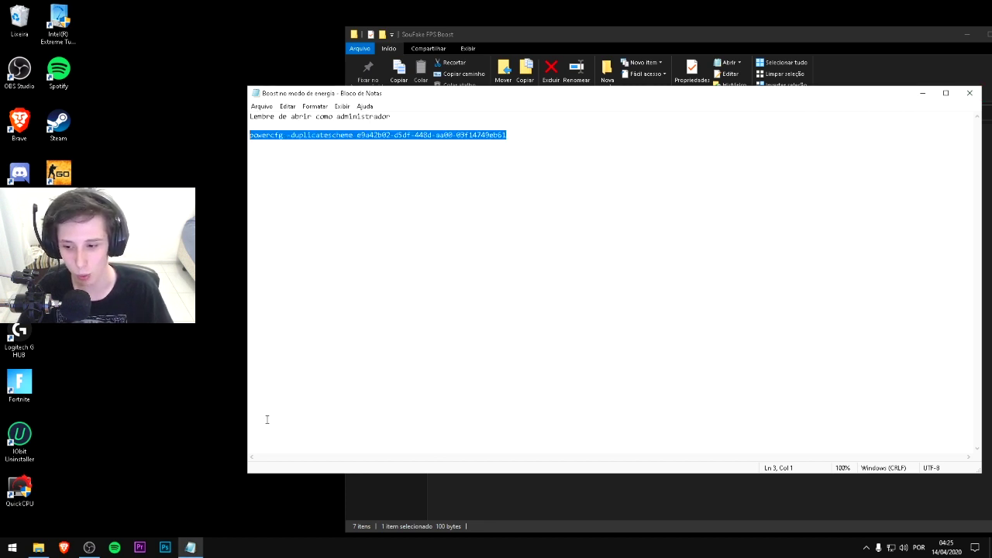
# Close the Boost no modo de energia note and select the QuickCpuSetup-3.0.1.0 installer in the SouFake FPS Boost folder
pyautogui.moveTo(674, 95); pyautogui.dragTo(496, 108)
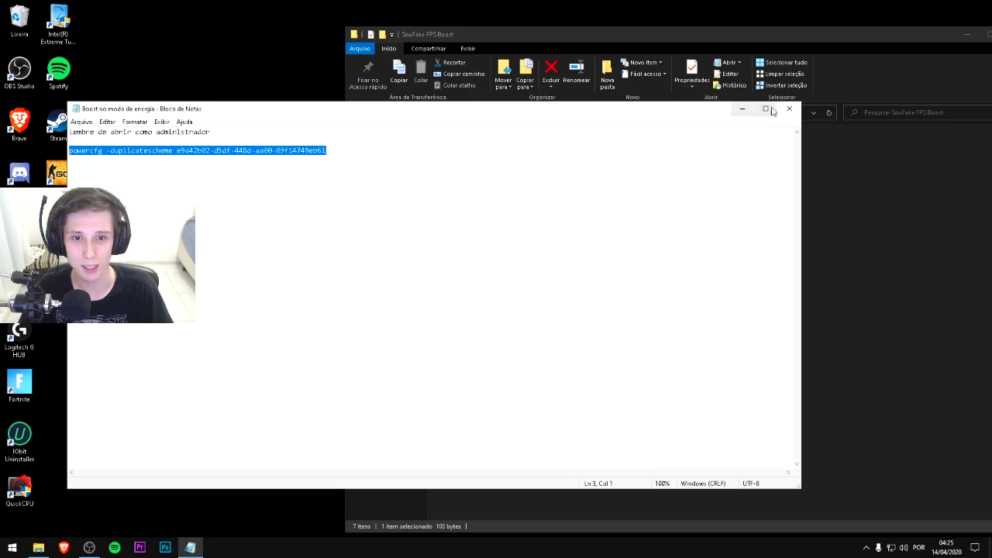
pyautogui.click(789, 101)
pyautogui.moveTo(489, 249); pyautogui.dragTo(465, 214)
pyautogui.click(486, 233)
pyautogui.click(482, 213)
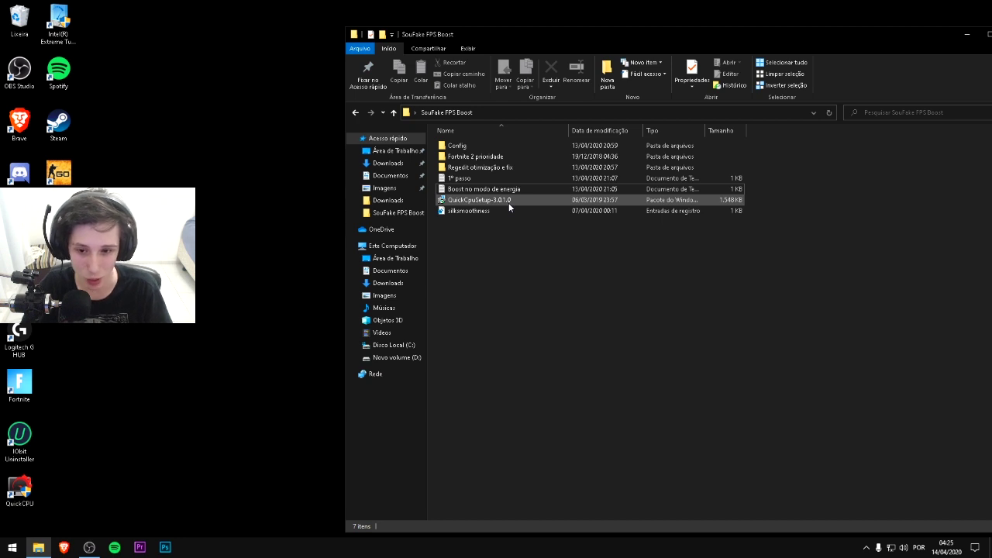
pyautogui.moveTo(480, 239); pyautogui.dragTo(565, 275)
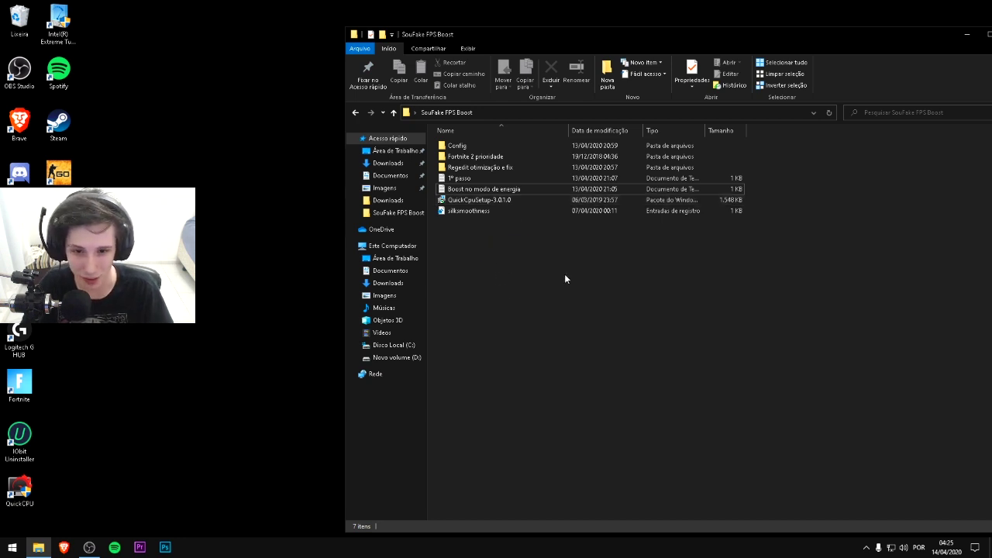
pyautogui.click(613, 200)
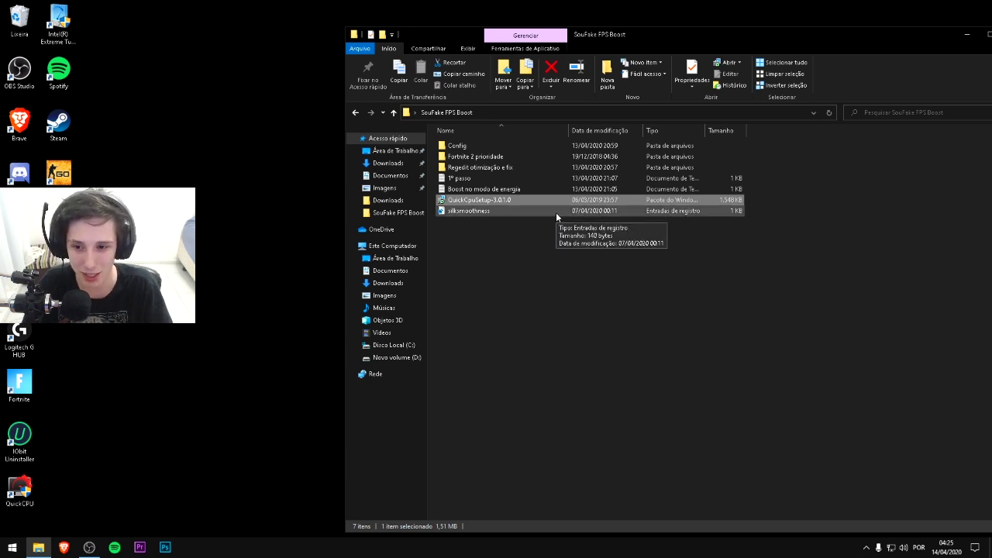
# Reposition the SouFake FPS Boost folder window, reduce its height, and clear the file selection
pyautogui.moveTo(621, 28); pyautogui.dragTo(621, 38)
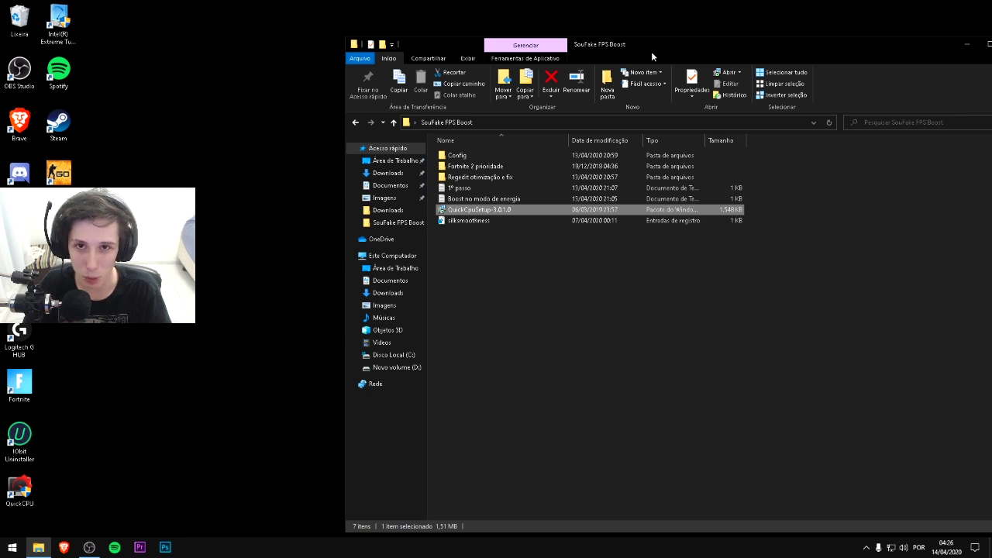
pyautogui.moveTo(658, 40); pyautogui.dragTo(655, 31)
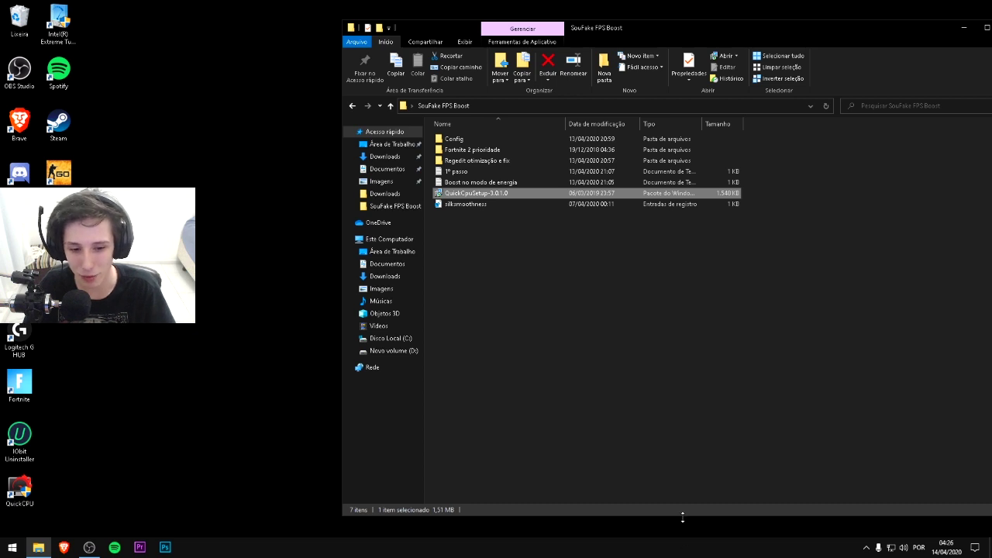
pyautogui.moveTo(682, 515); pyautogui.dragTo(683, 368)
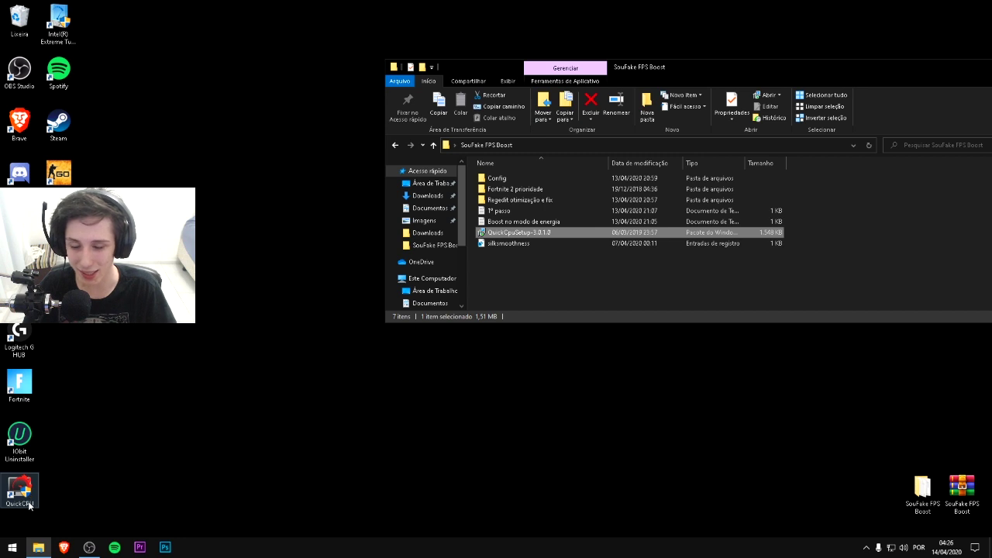
pyautogui.click(555, 282)
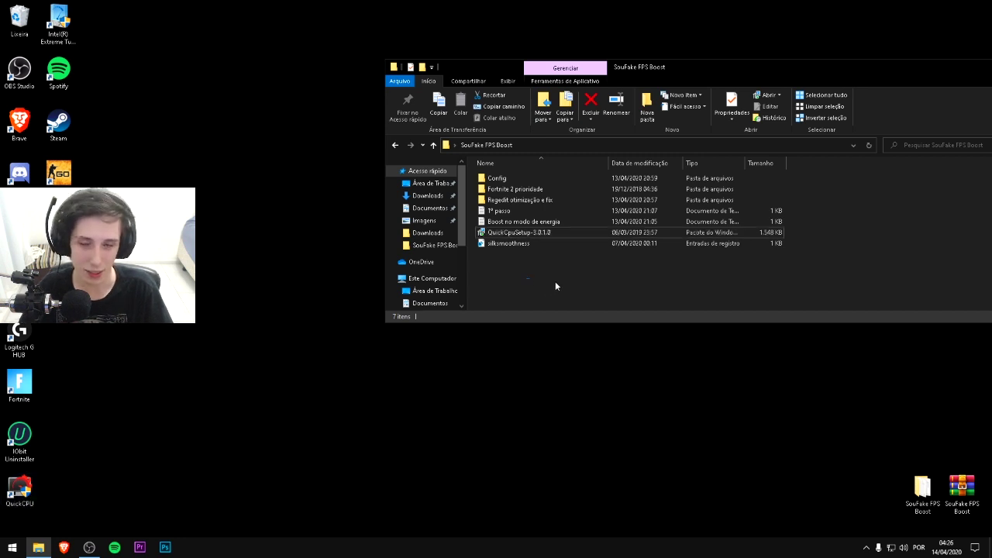
# Launch Quick CPU and apply 100% for the core parking, turbo boost and frequency scaling indexes, dismissing the confirmation
pyautogui.doubleClick(6, 489)
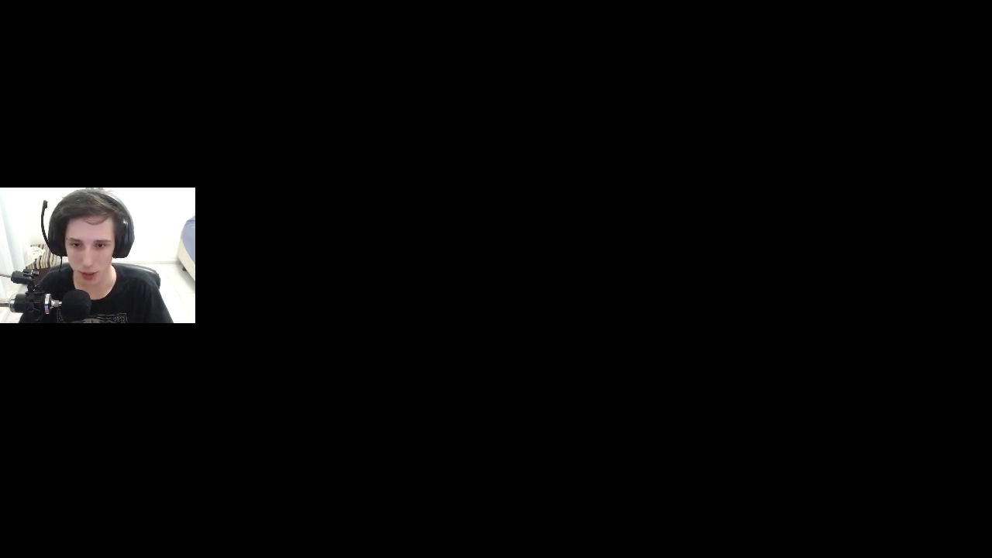
pyautogui.moveTo(441, 82); pyautogui.dragTo(417, 69)
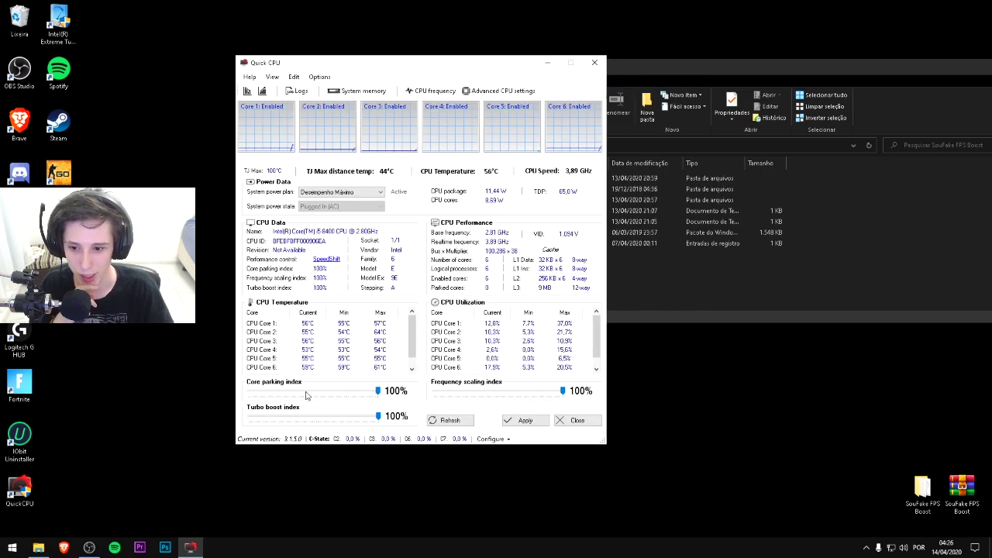
pyautogui.moveTo(377, 417)
pyautogui.mouseDown()
pyautogui.moveTo(344, 416)
pyautogui.moveTo(380, 416)
pyautogui.mouseUp()
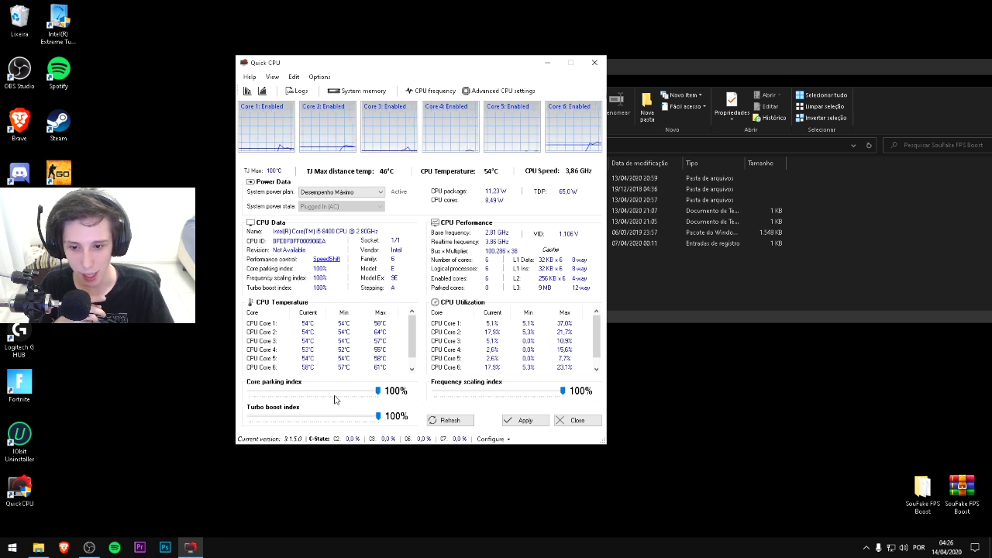
pyautogui.click(514, 422)
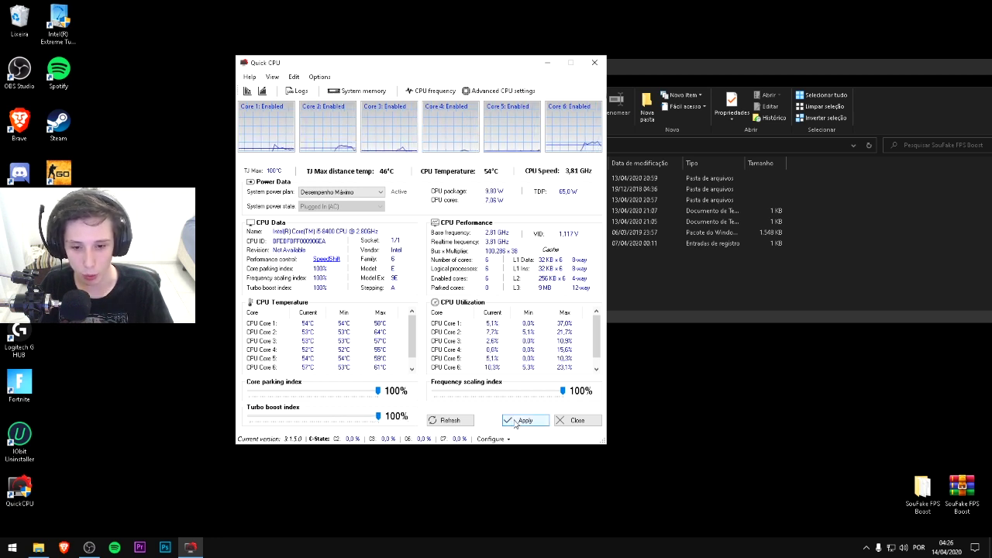
pyautogui.click(474, 338)
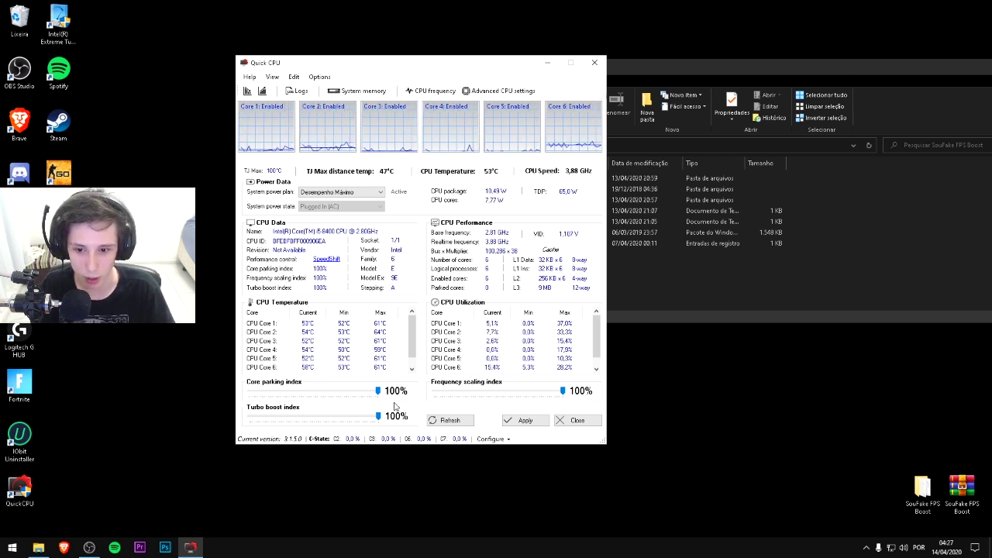
pyautogui.click(521, 420)
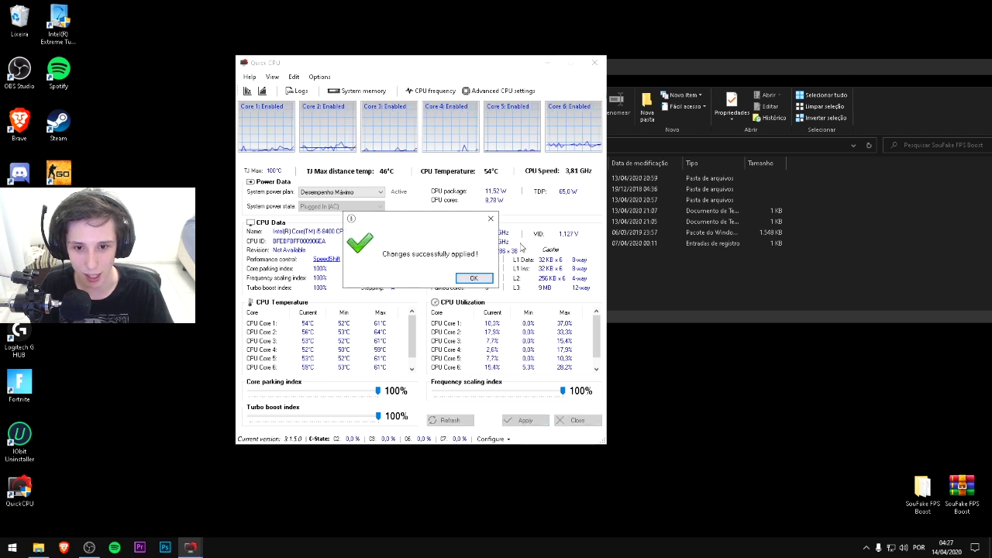
pyautogui.click(473, 278)
# Close Quick CPU and show the hidden system tray icons
pyautogui.click(594, 62)
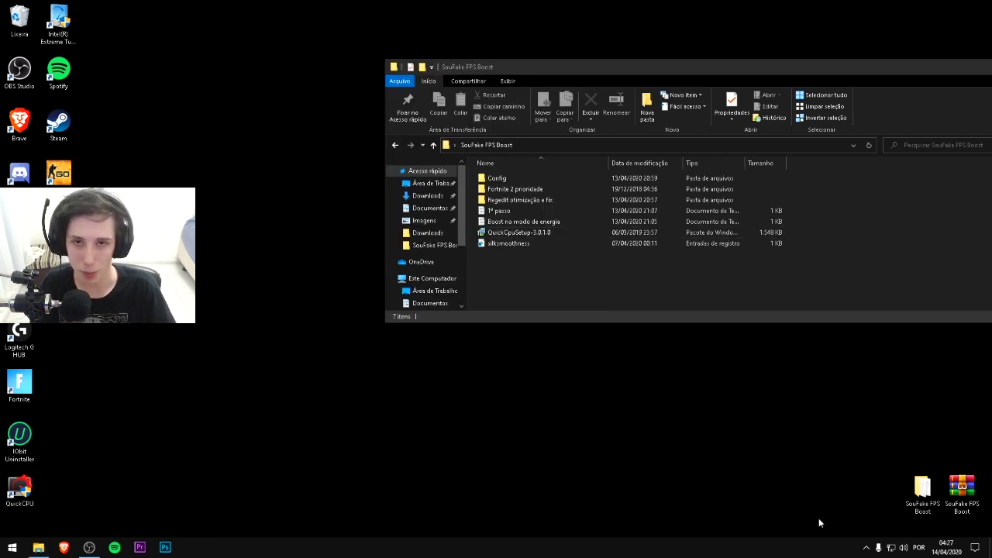
pyautogui.click(866, 548)
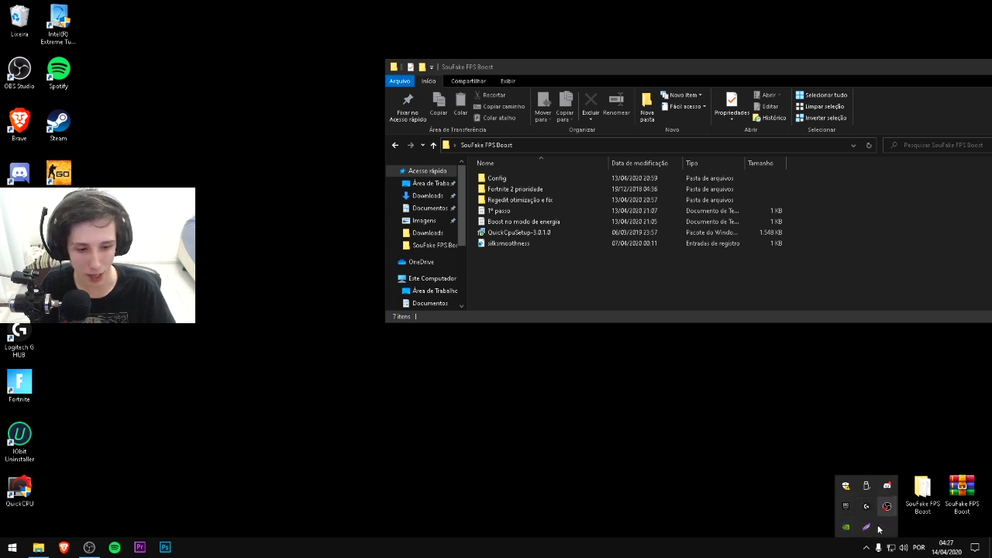
# Increase the height of the SouFake FPS Boost folder window and select the silksmoothness registry file
pyautogui.click(114, 470)
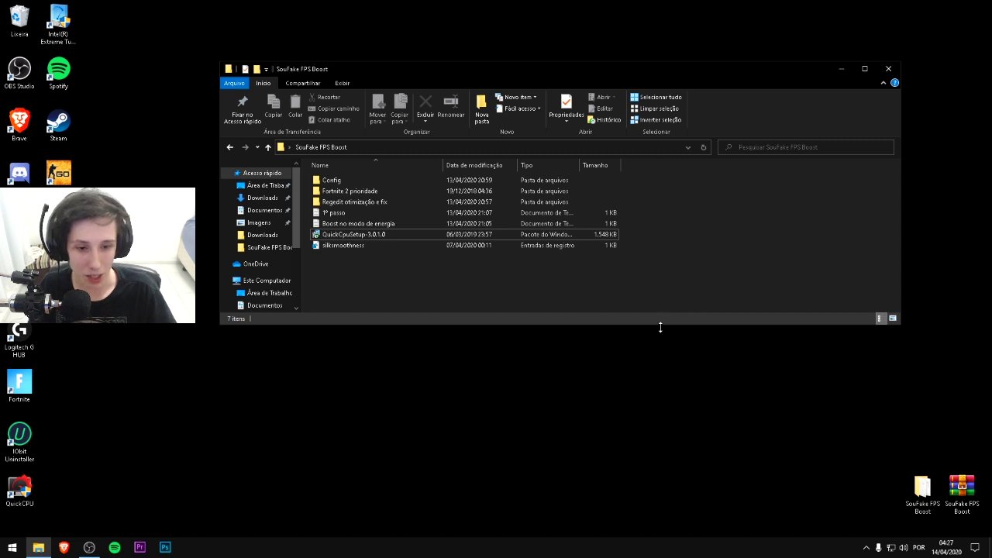
pyautogui.moveTo(660, 327); pyautogui.dragTo(656, 401)
pyautogui.click(631, 427)
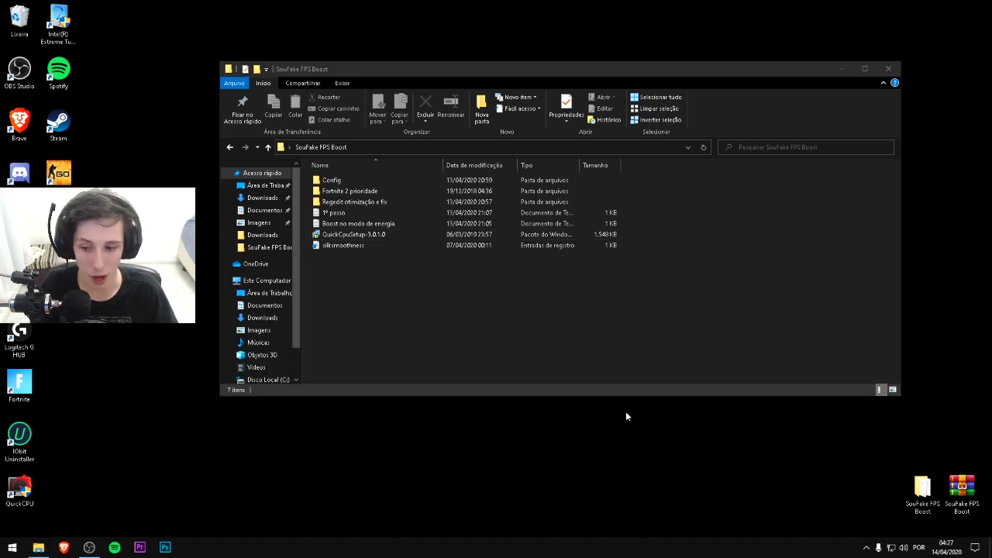
pyautogui.rightClick(610, 437)
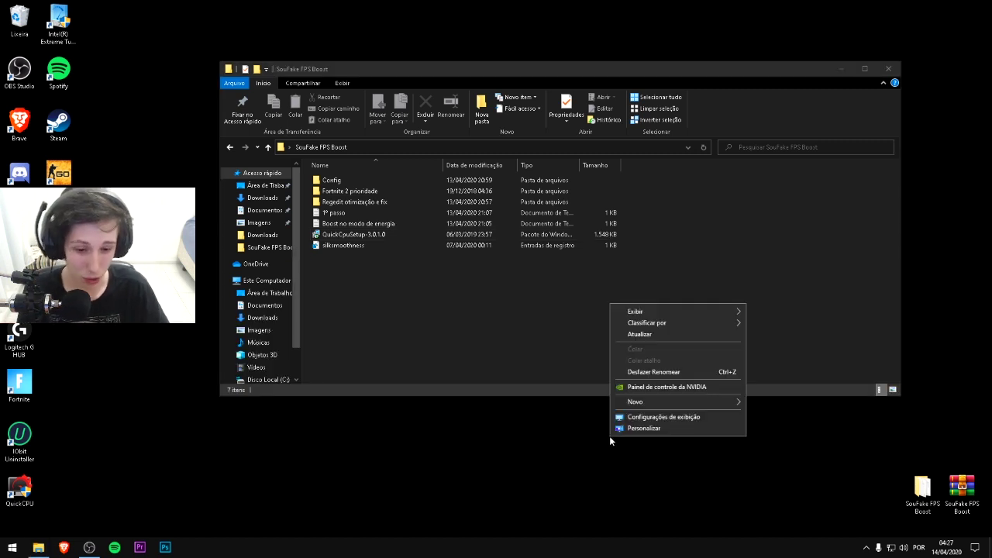
pyautogui.click(542, 374)
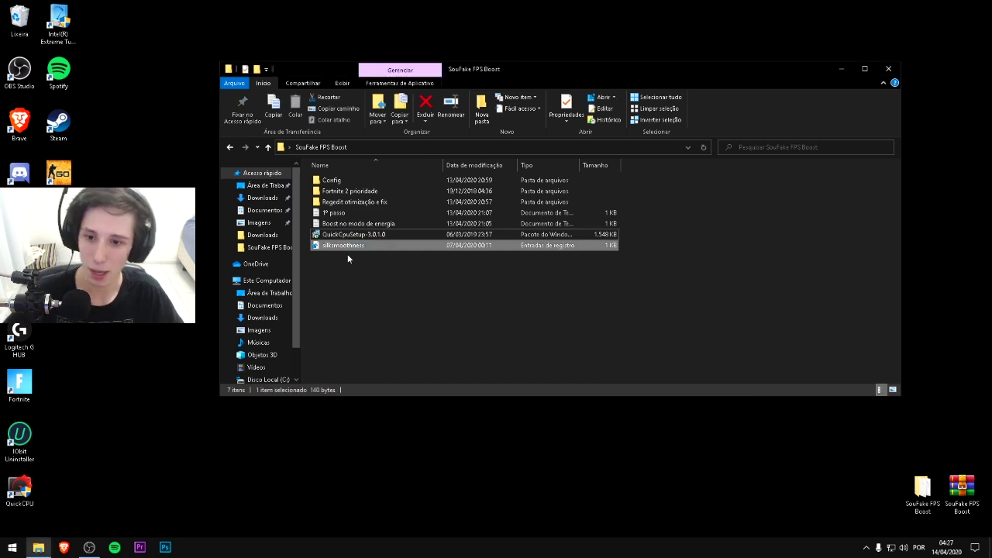
pyautogui.moveTo(425, 285); pyautogui.dragTo(321, 256)
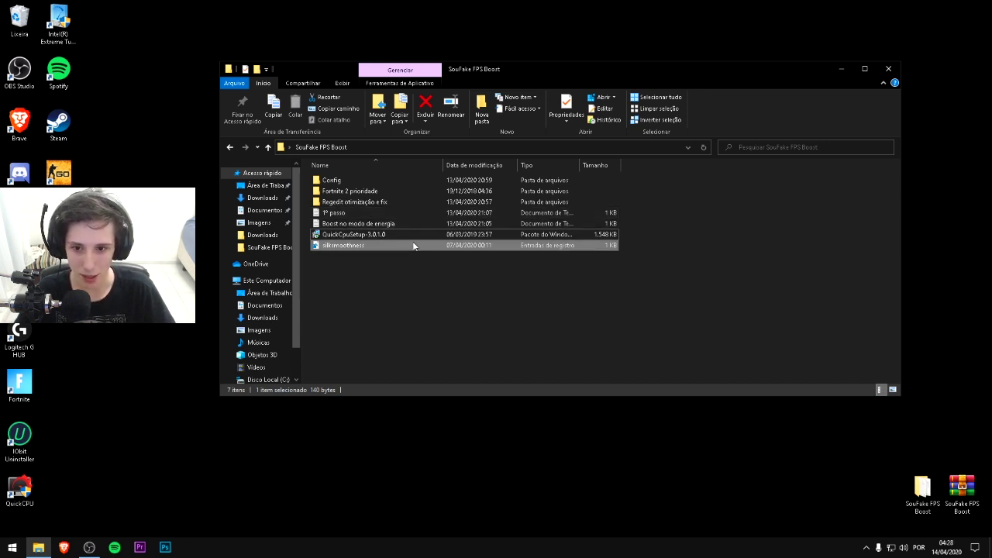
# Close the SouFake FPS Boost folder and open the NVIDIA Control Panel
pyautogui.click(889, 69)
pyautogui.rightClick(550, 292)
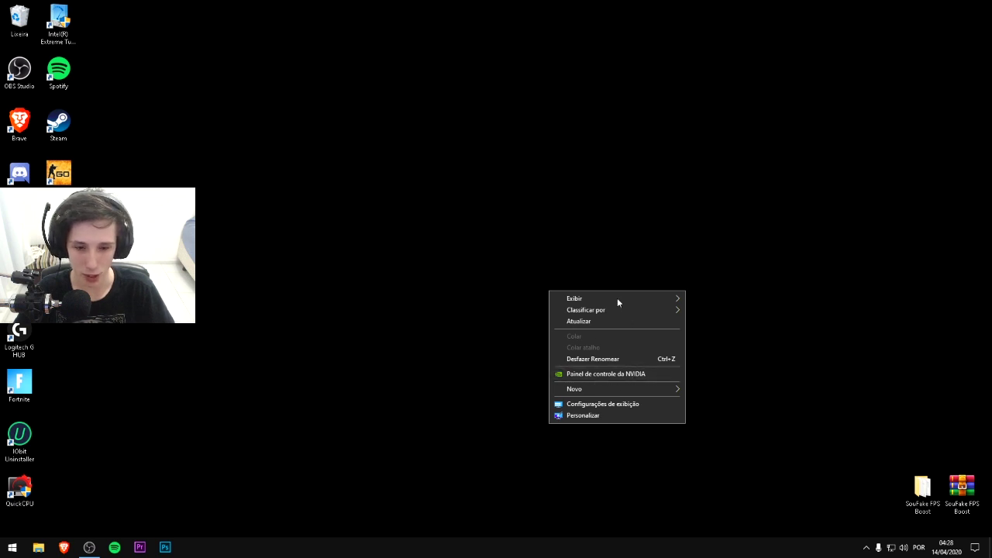
pyautogui.click(655, 375)
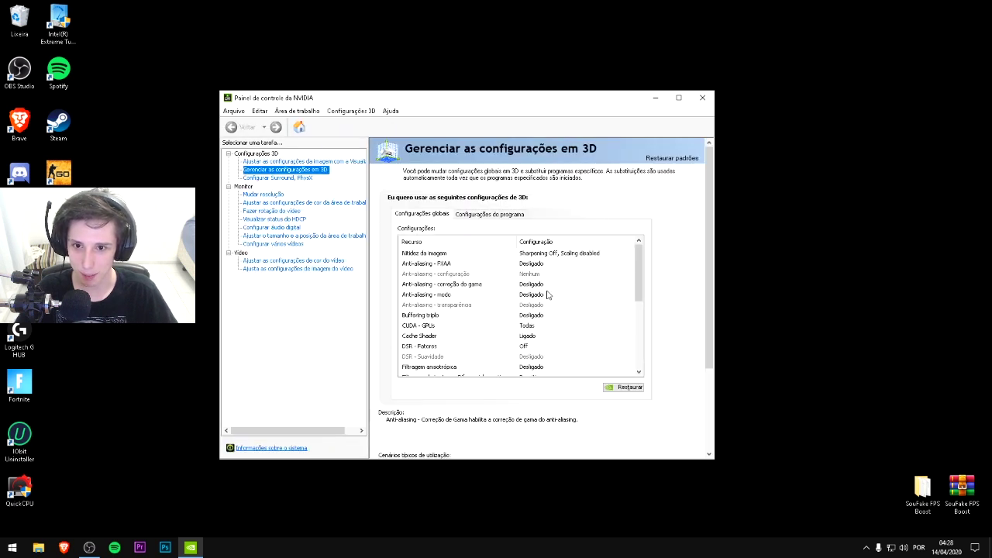
# Set the image settings preference emphasis fully to Desempenho in the NVIDIA Control Panel and apply it
pyautogui.click(310, 161)
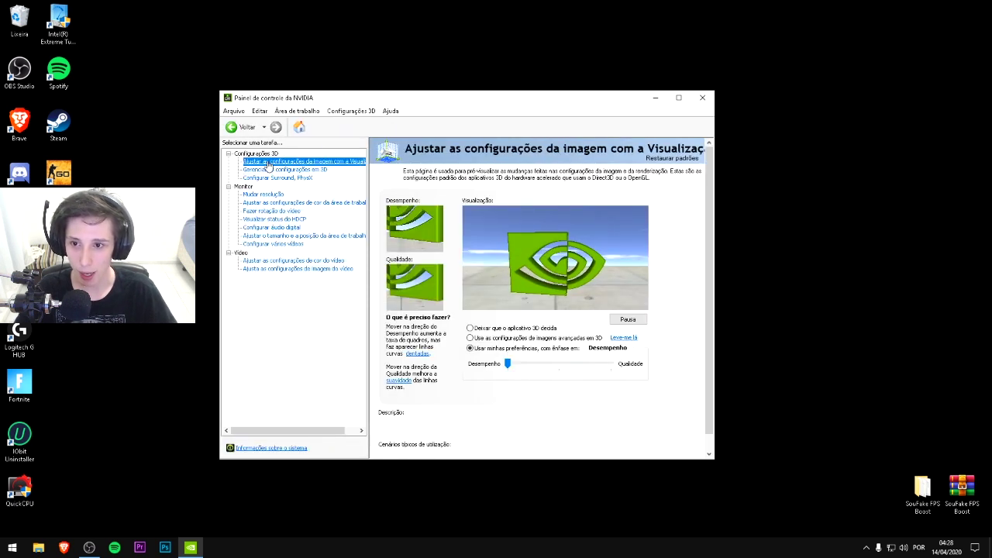
pyautogui.moveTo(508, 365)
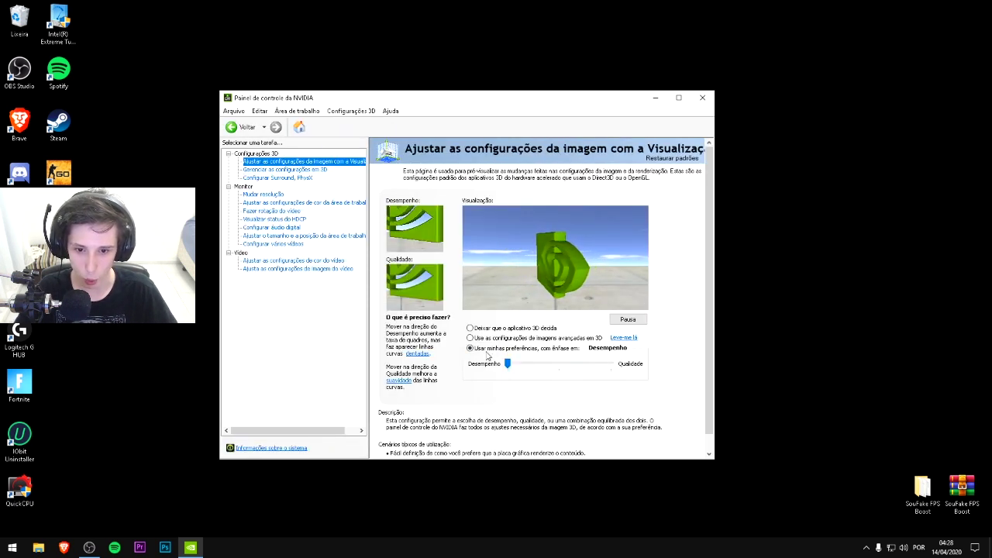
pyautogui.moveTo(508, 364); pyautogui.dragTo(447, 359)
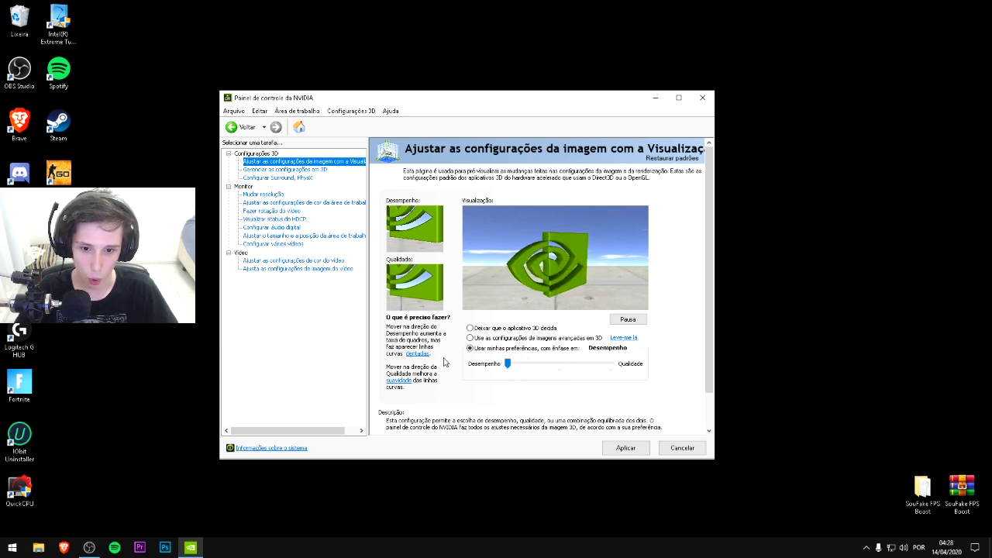
pyautogui.click(611, 450)
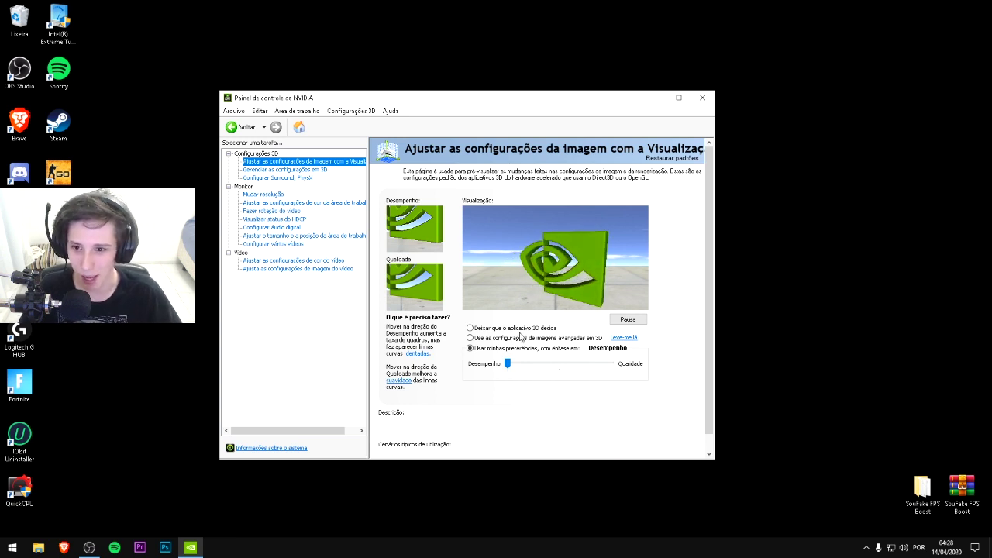
# Open Gerenciar as configurações em 3D and review the global settings down to Suavidade SILK
pyautogui.click(314, 169)
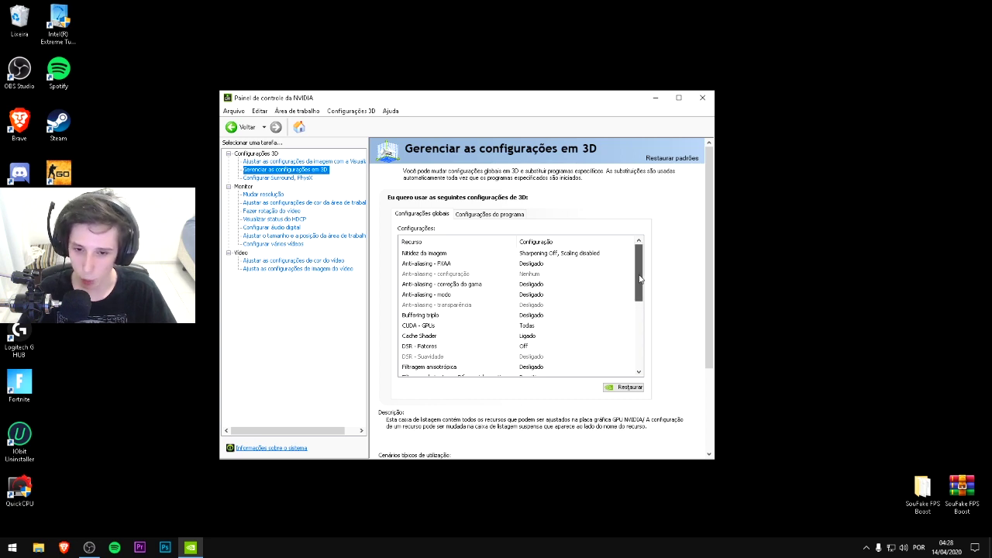
pyautogui.moveTo(639, 280); pyautogui.dragTo(643, 339)
pyautogui.moveTo(444, 350)
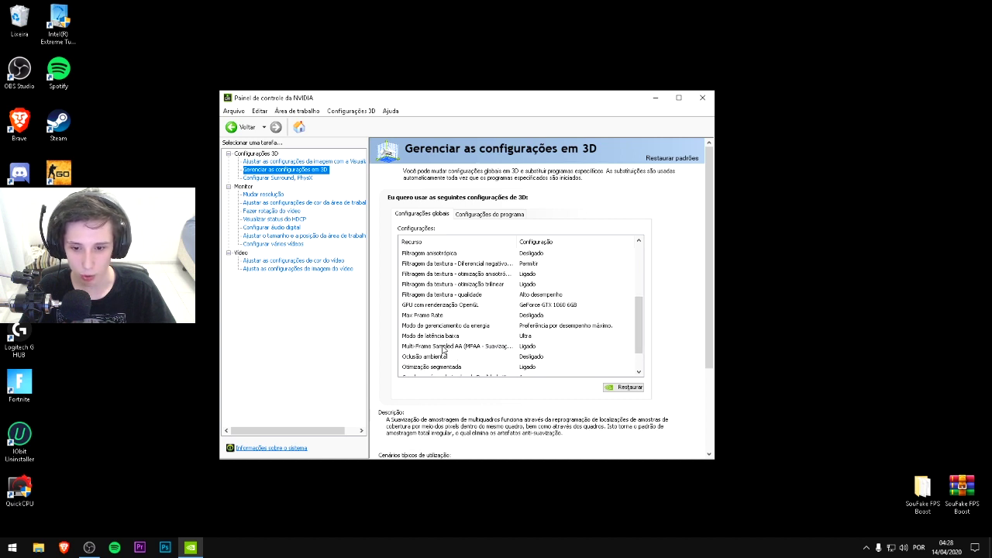
pyautogui.moveTo(640, 333); pyautogui.dragTo(638, 348)
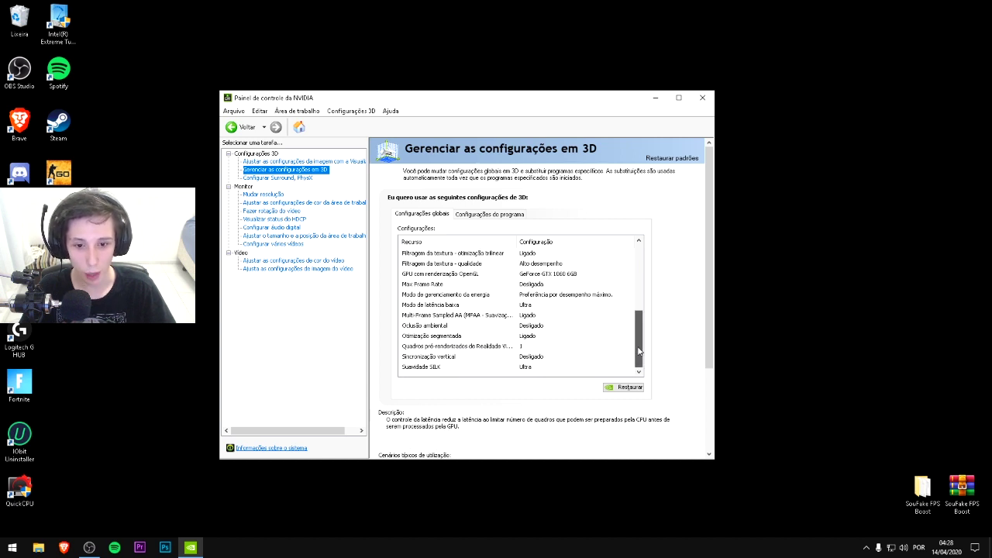
pyautogui.moveTo(443, 370)
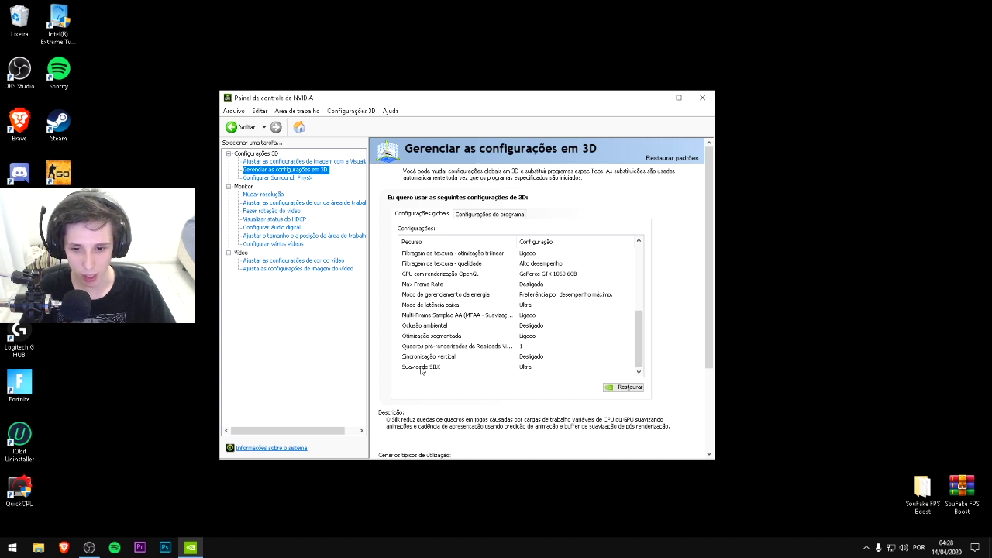
# Reopen the SouFake FPS Boost folder, point out the silksmoothness registry file, and minimize the folder window
pyautogui.doubleClick(923, 489)
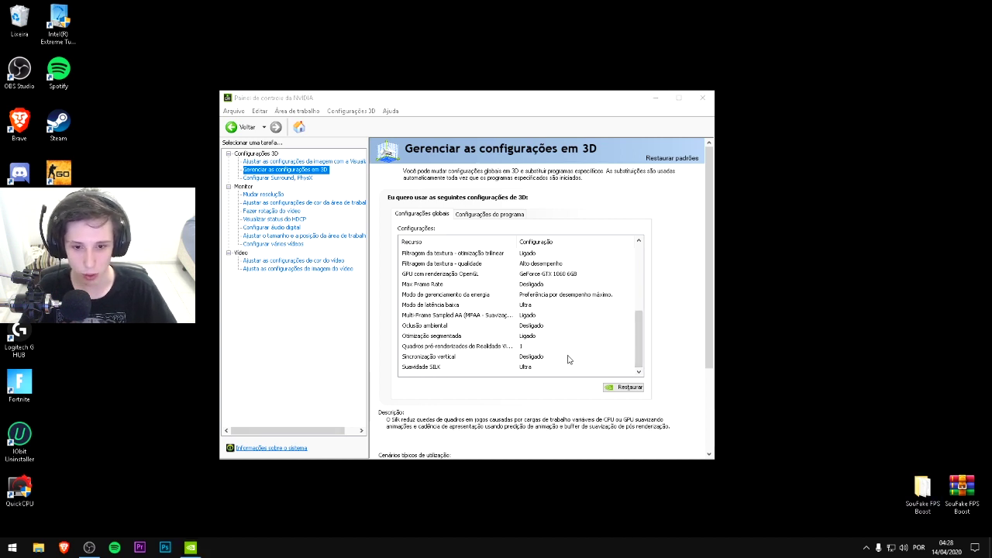
pyautogui.moveTo(386, 268); pyautogui.dragTo(356, 249)
pyautogui.click(428, 284)
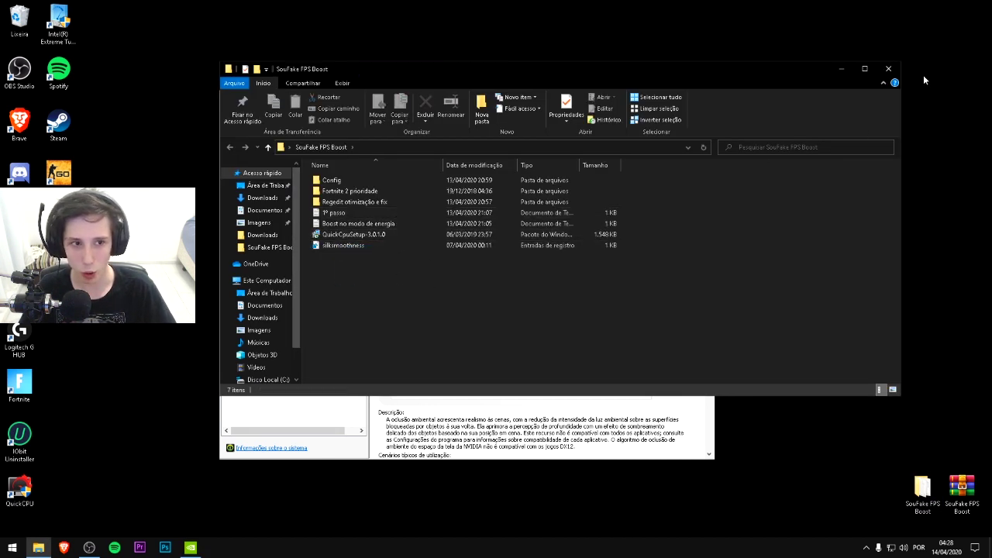
pyautogui.click(842, 70)
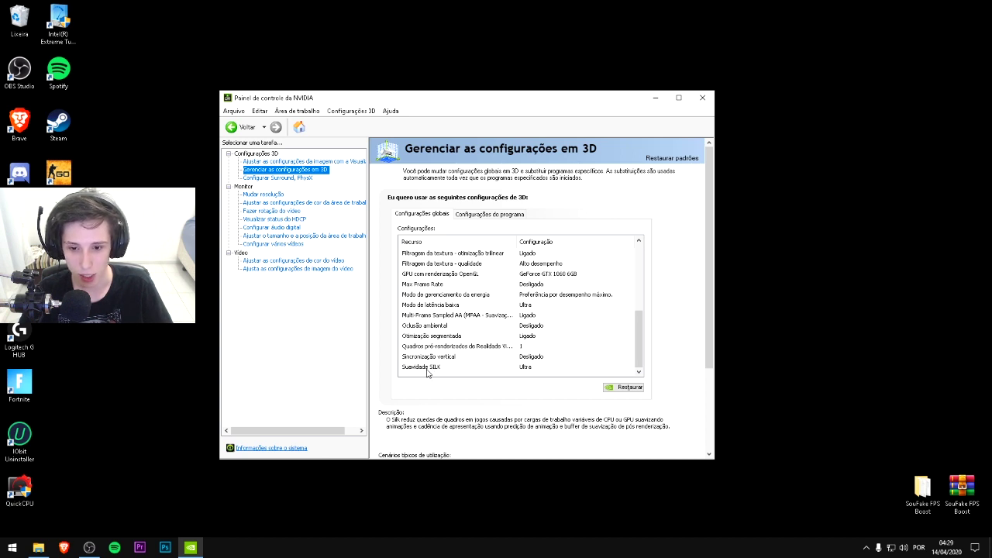
# Set Suavidade SILK to Ultra in the global 3D settings
pyautogui.click(527, 368)
pyautogui.click(527, 369)
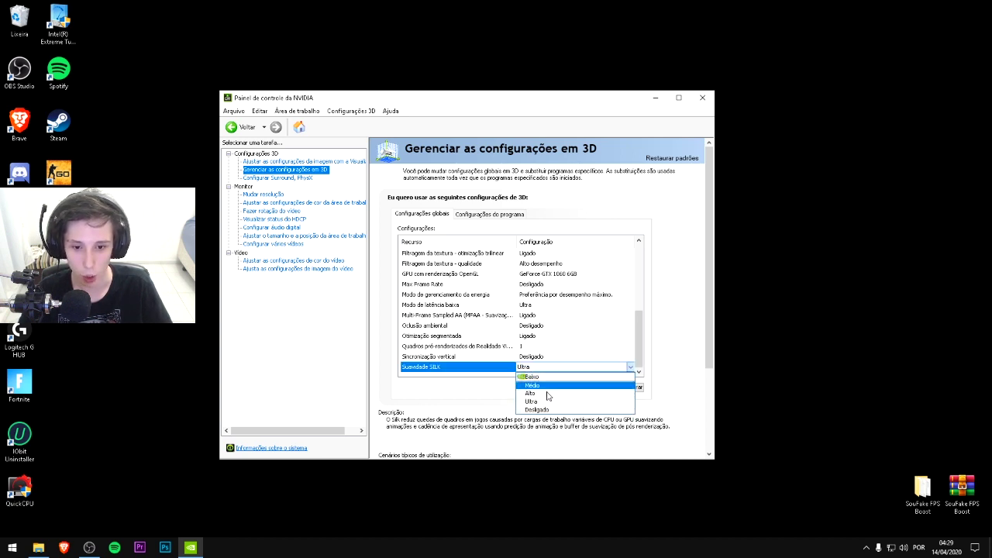
pyautogui.click(530, 400)
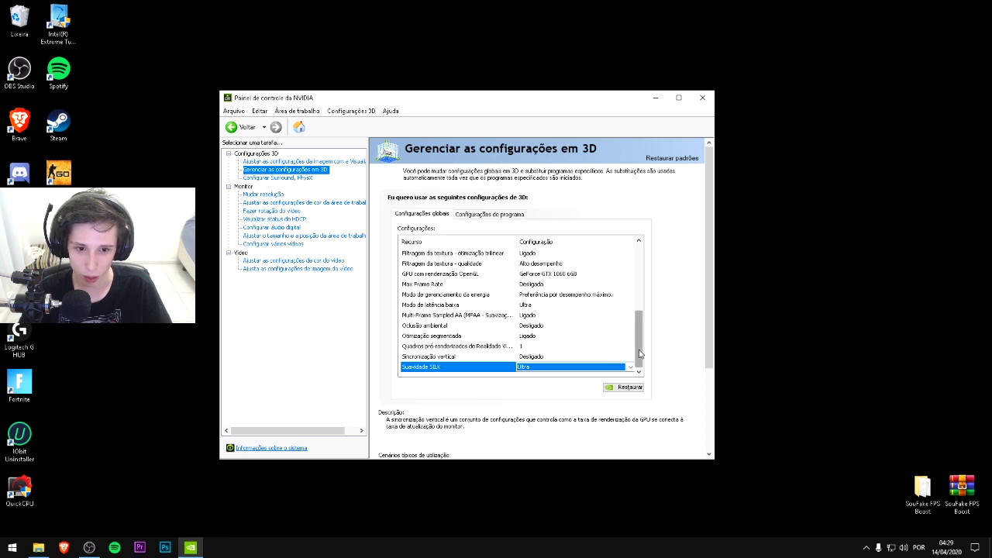
pyautogui.click(490, 374)
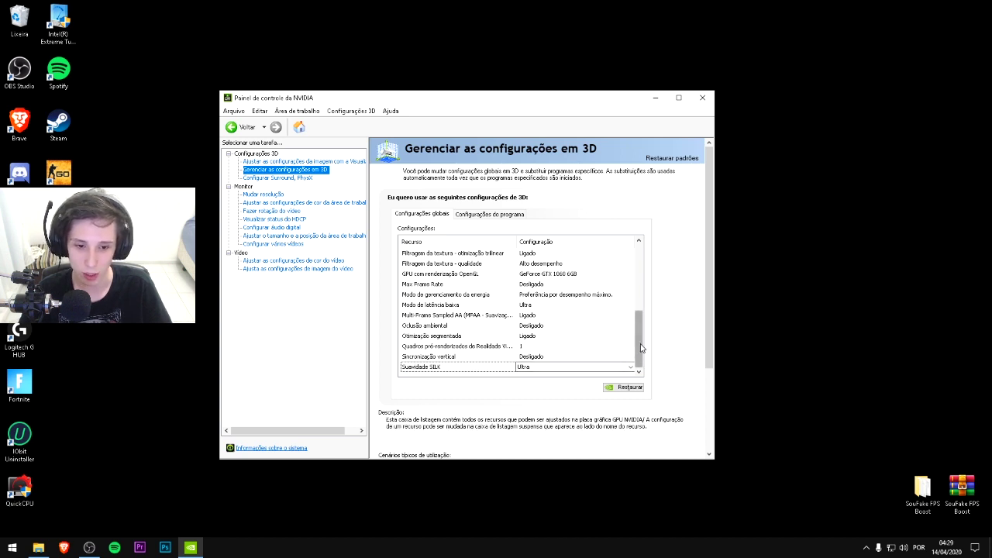
# Review the global 3D settings from Nitidez da imagem to Suavidade SILK and close the NVIDIA Control Panel
pyautogui.scroll(3, 518, 343)
pyautogui.scroll(-3, 520, 337)
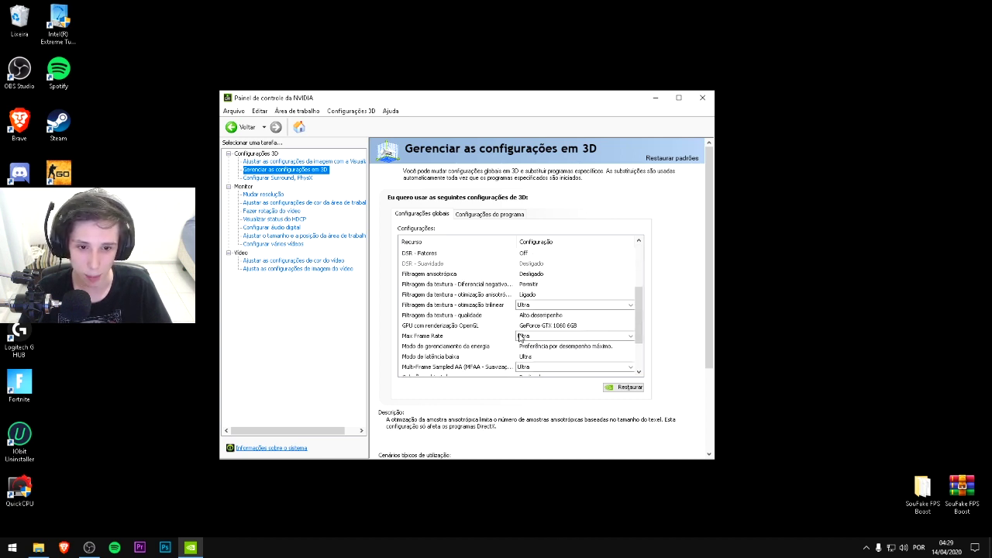
pyautogui.scroll(3, 590, 304)
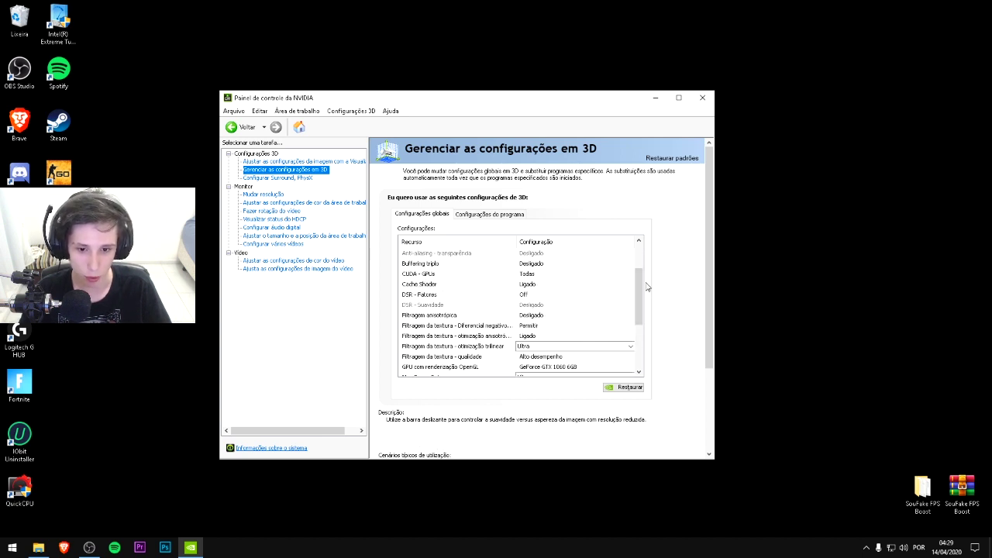
pyautogui.click(630, 262)
pyautogui.scroll(2, 480, 259)
pyautogui.click(465, 256)
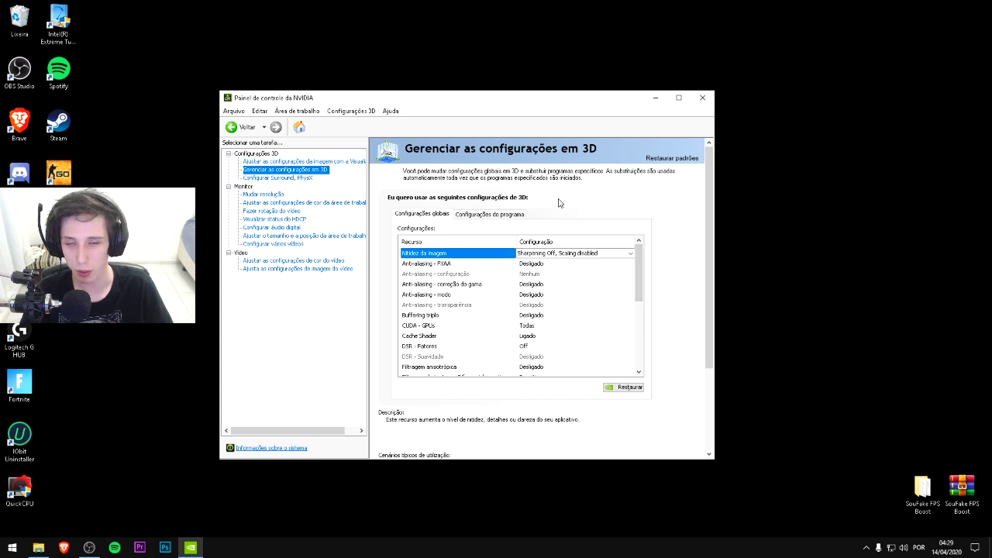
pyautogui.scroll(-5, 524, 364)
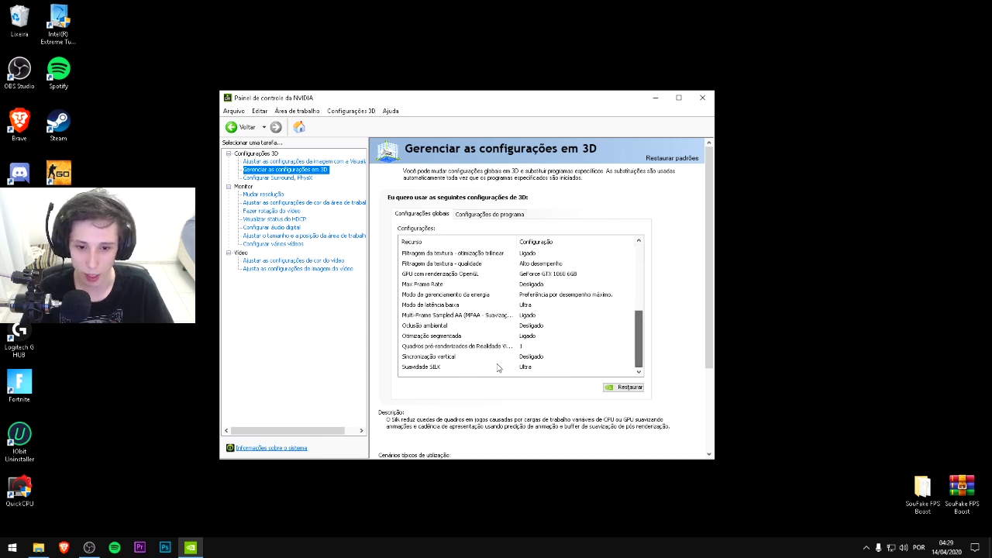
pyautogui.hotkey('alt', 'F4')
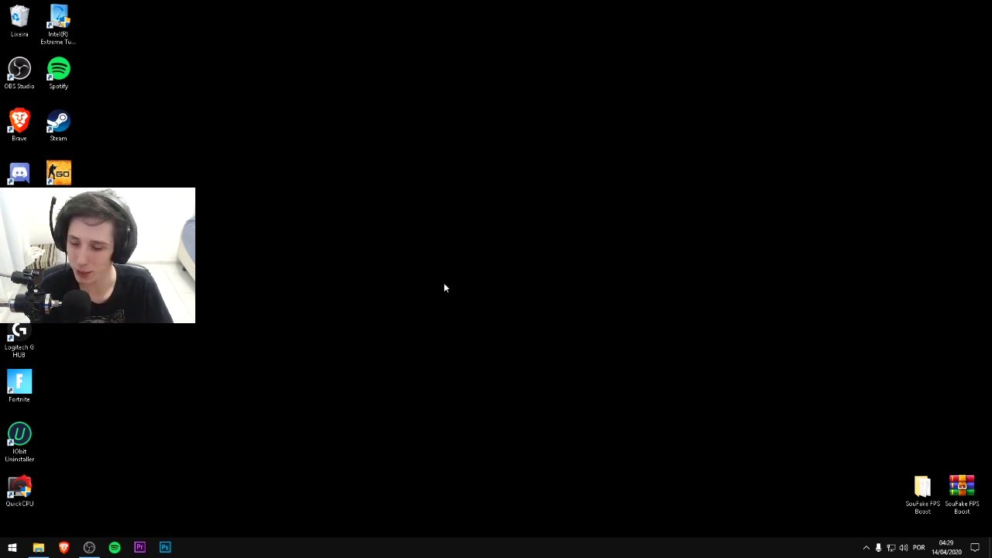
pyautogui.moveTo(756, 420); pyautogui.dragTo(304, 160)
pyautogui.moveTo(305, 160); pyautogui.dragTo(359, 203)
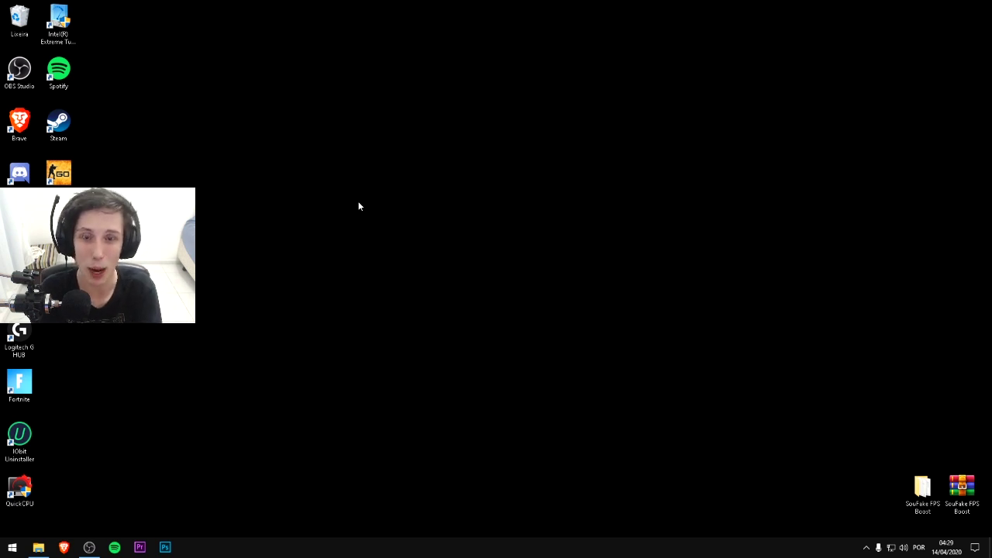